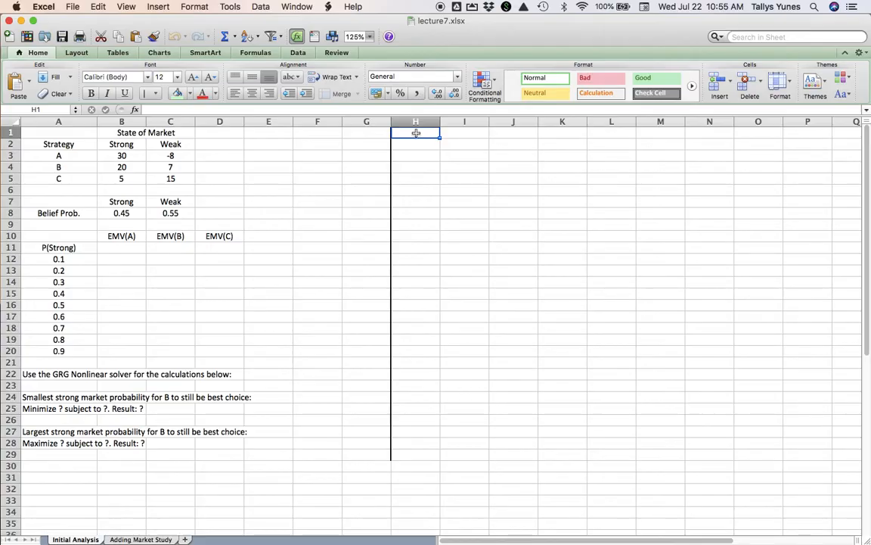
- Create a new TreePlan decision tree starting at cell H1 and add a third branch to its decision node
key("alt+super+t")
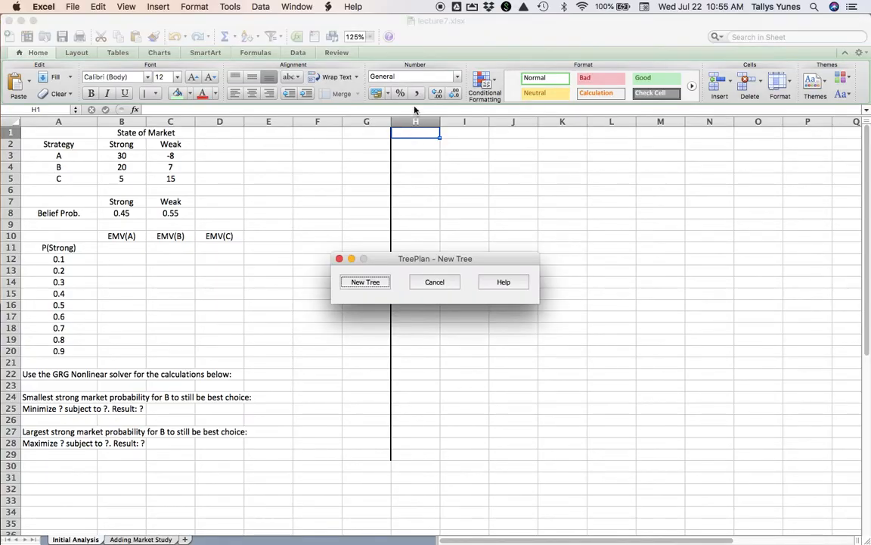
left_click(378, 282)
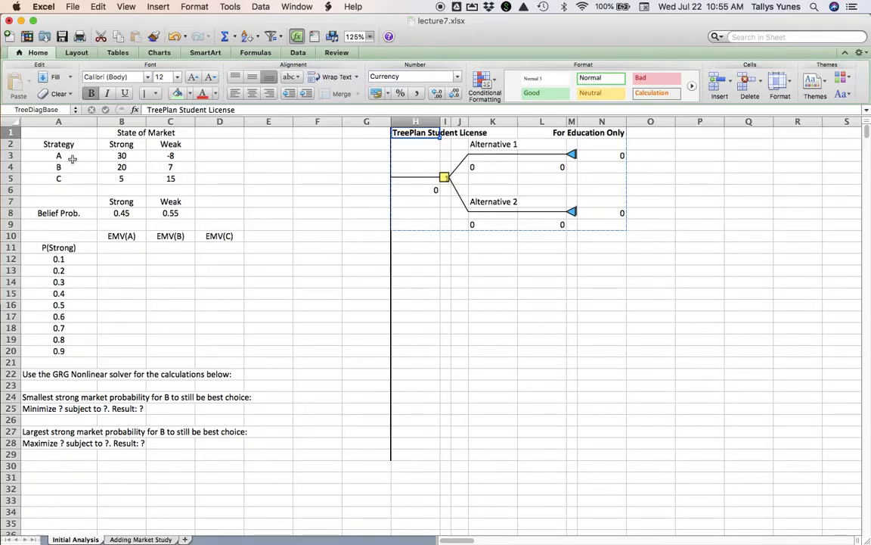
left_click(446, 177)
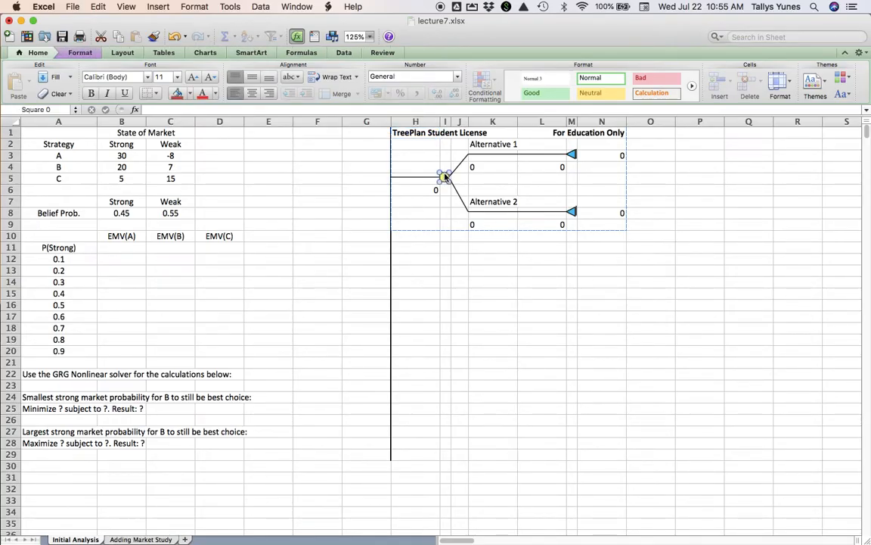
key("alt+super+t")
left_click(489, 229)
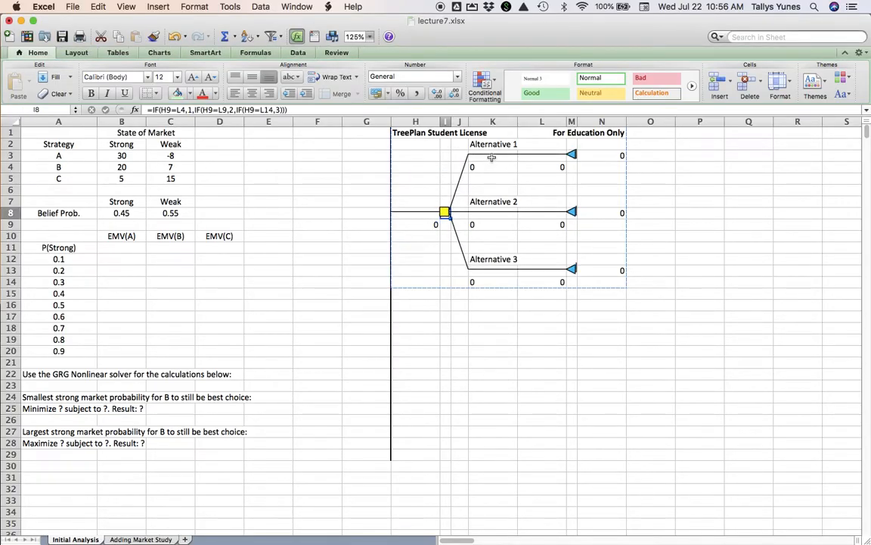
- Rename the three alternatives of the decision node as A, B and C
left_click(493, 143)
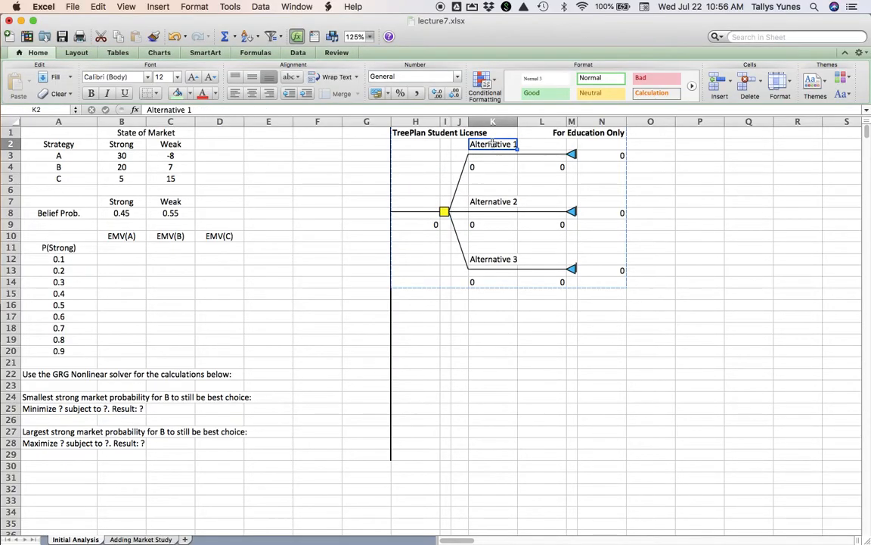
type("A")
key("Return")
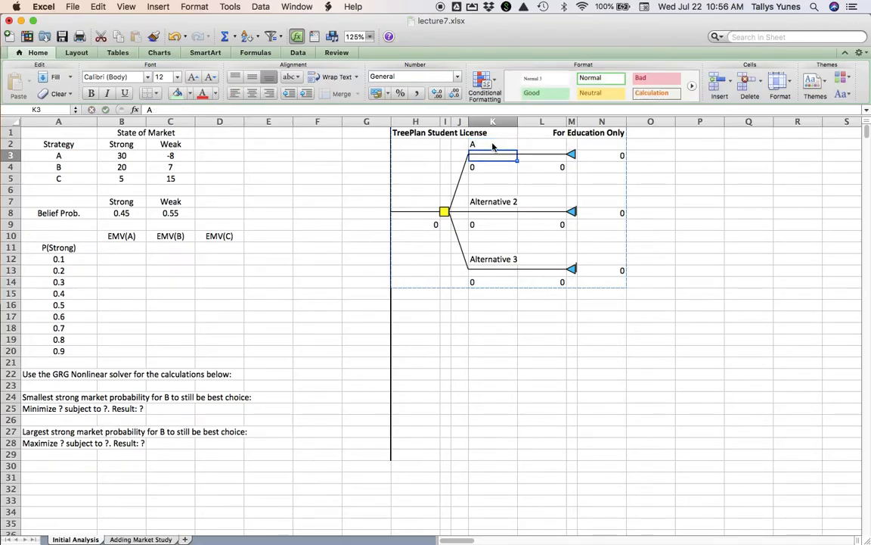
left_click(493, 201)
type("B")
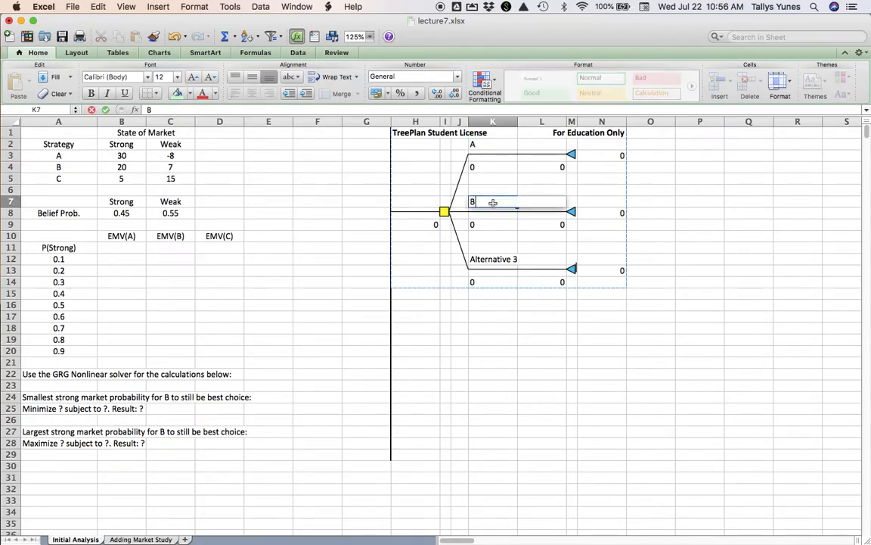
key("Return")
left_click(493, 259)
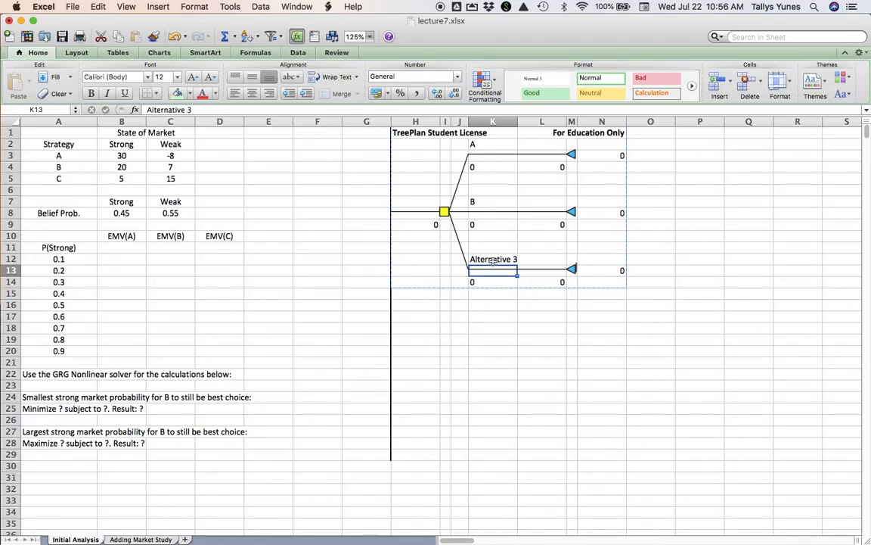
type("C")
key("Return")
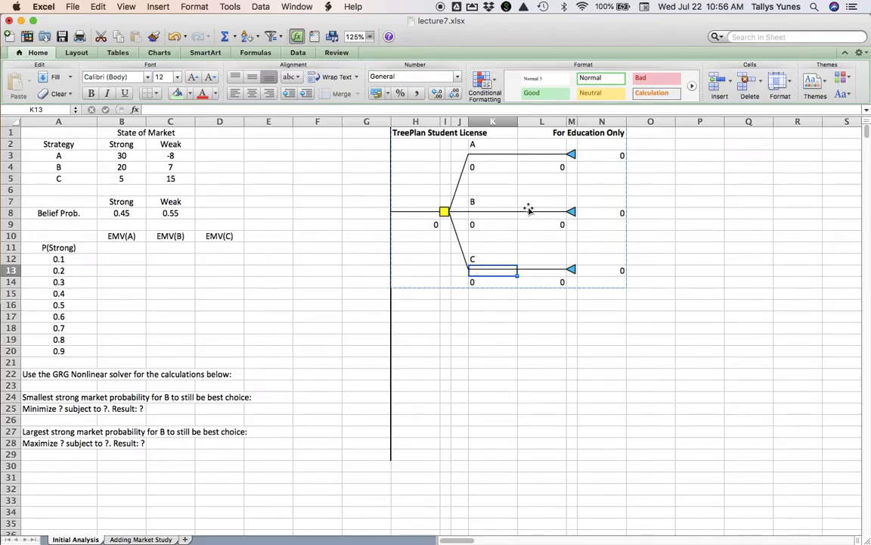
- Change the terminal node of branch A to an event node with two branches
left_click(573, 154)
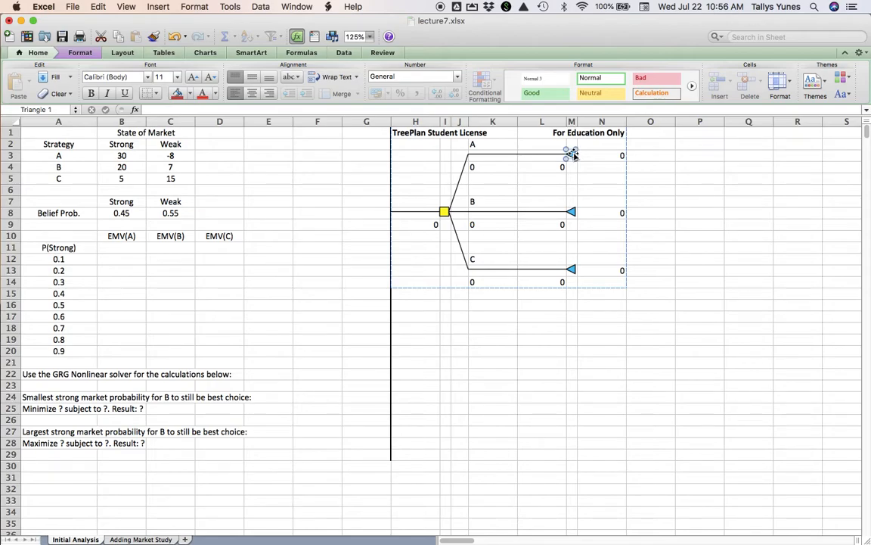
key("alt+super+t")
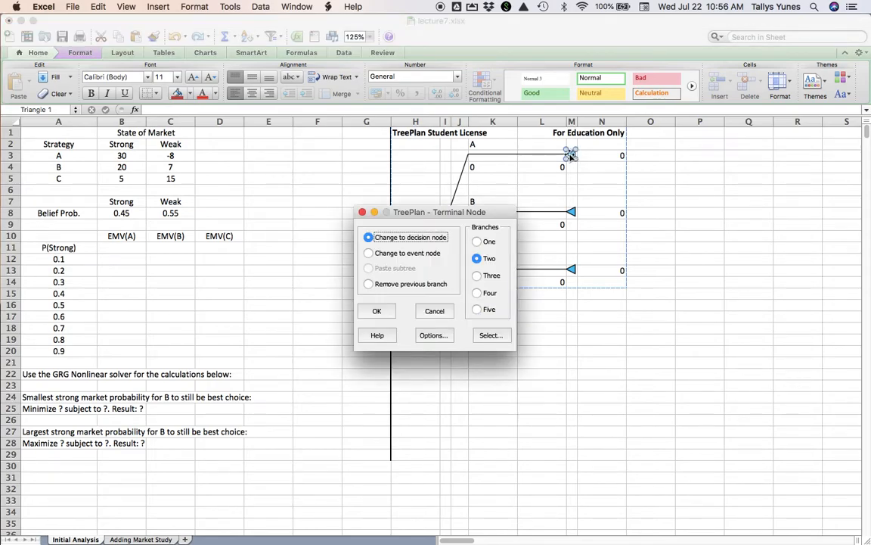
left_click(368, 253)
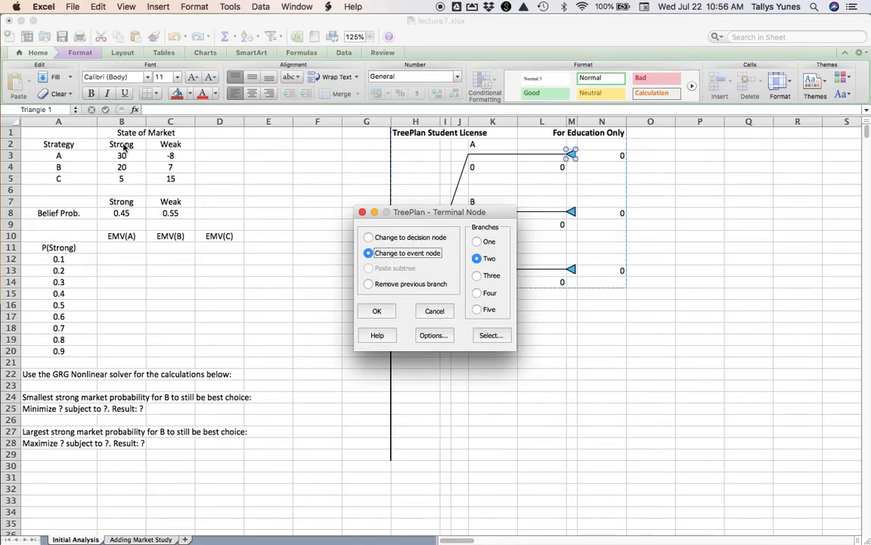
left_click(376, 310)
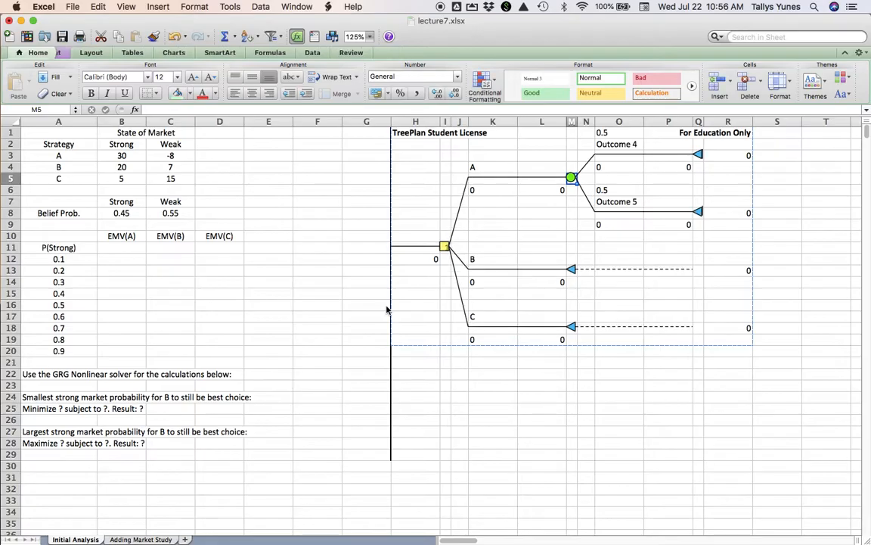
- Label the two outcomes of branch A's event node Strong and Weak
left_click(617, 143)
type("Strong")
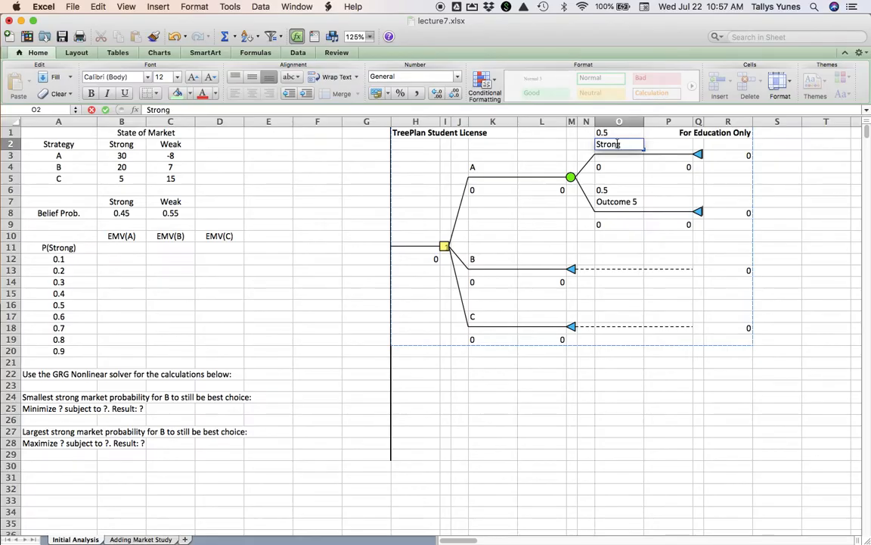
key("Return")
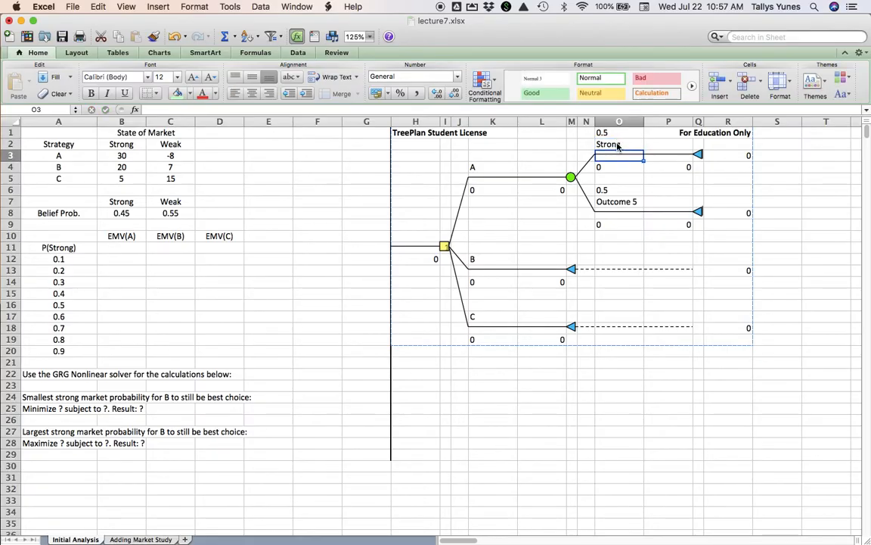
key("Down")
key("Down")
key("Down")
key("Down")
type("Weak")
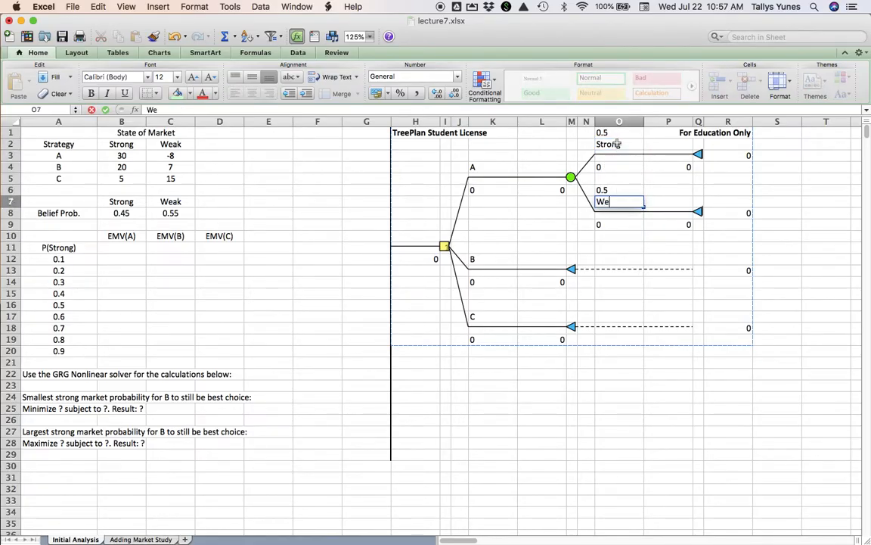
key("Return")
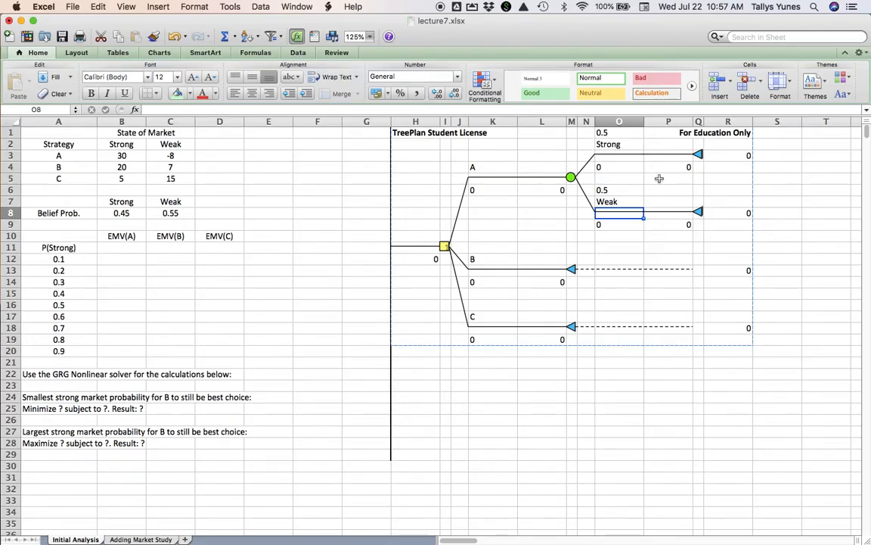
- Link the Strong outcome's probability in O1 to the belief probability with the absolute reference =$B$8
key("Up")
key("Up")
key("Up")
key("Up")
key("Up")
key("Up")
key("Up")
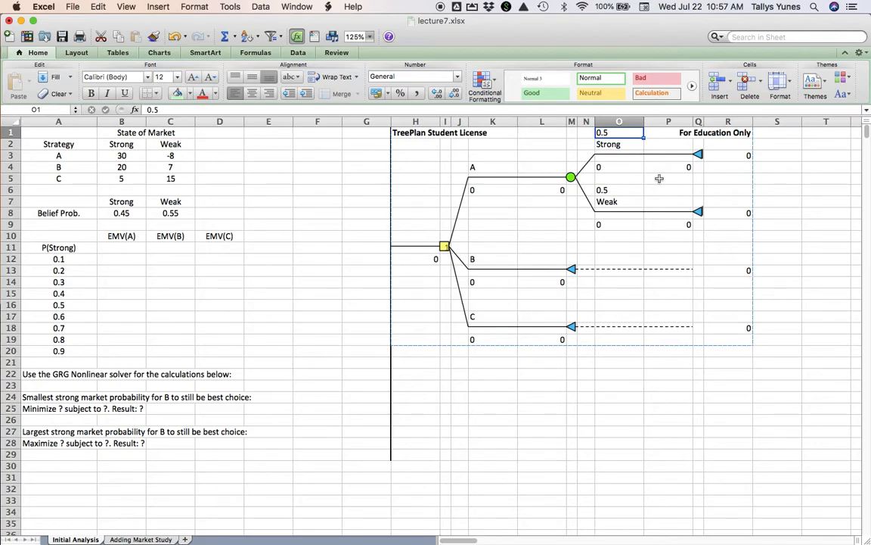
type("=")
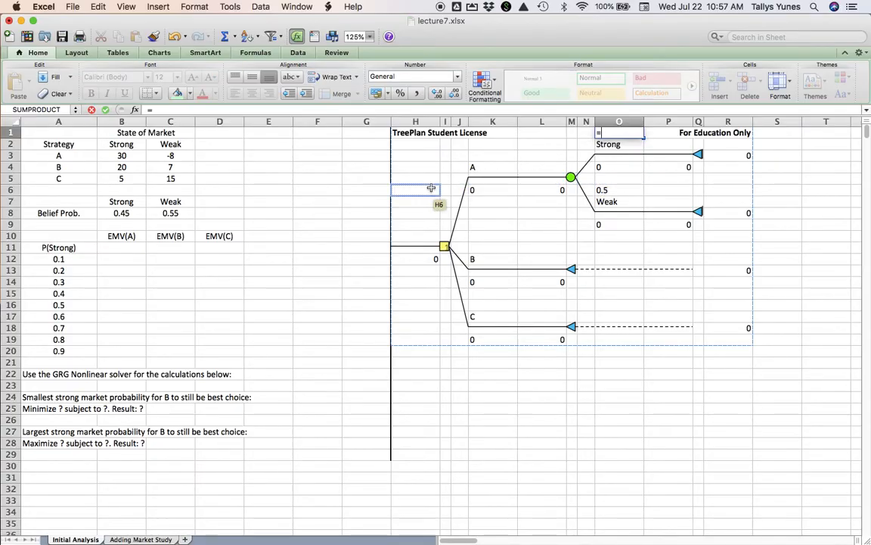
left_click(135, 216)
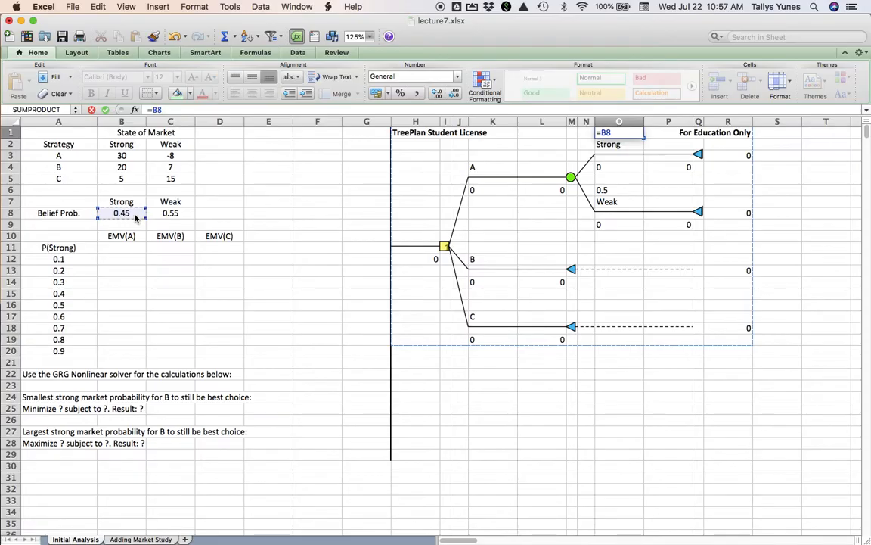
key("super+t")
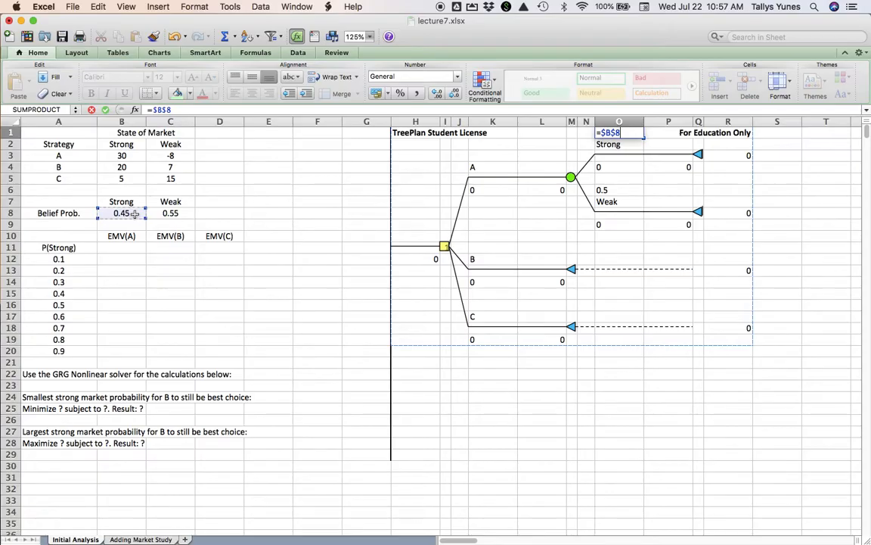
key("Return")
- Set the Weak outcome's probability in O6 to the formula =1-O1
key("Down")
key("Down")
key("Down")
key("Down")
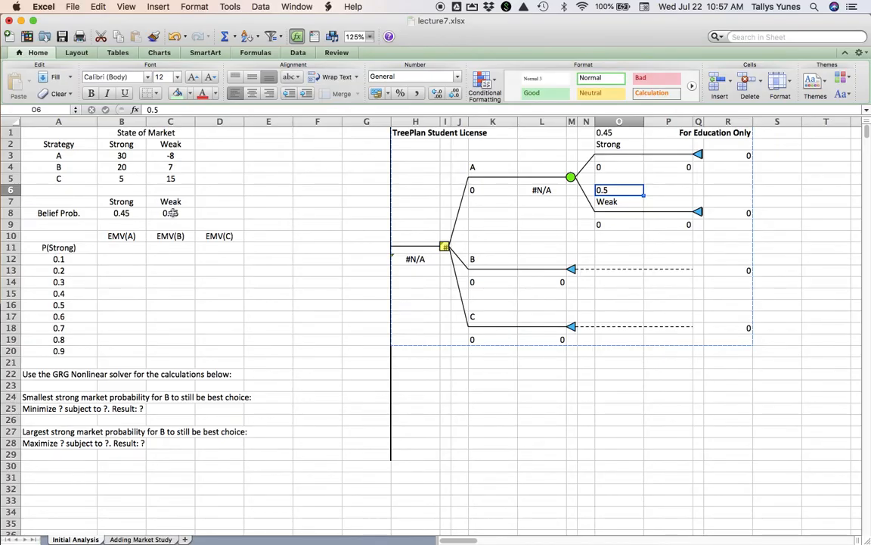
type("=1-")
left_click(605, 132)
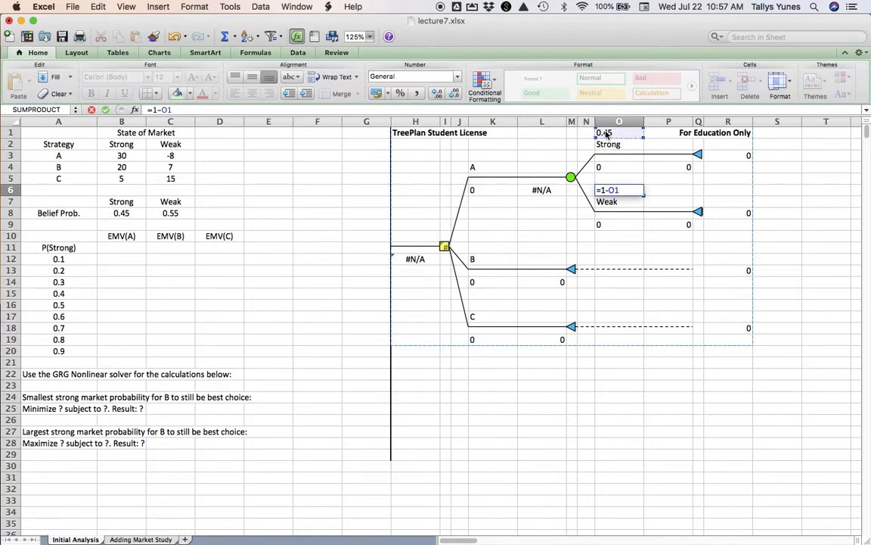
key("Return")
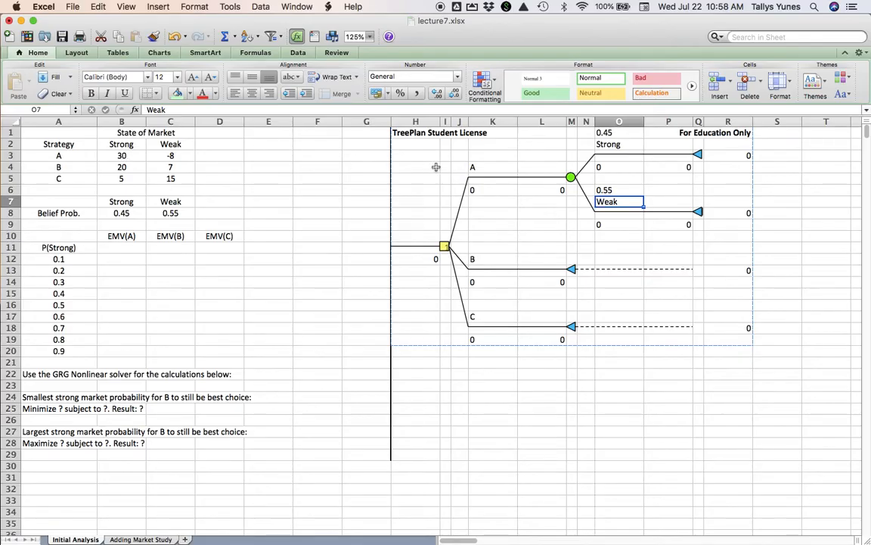
- Link the Strong outcome's payoff in O4 to strategy A's strong-market value with =$B$3
left_click(615, 168)
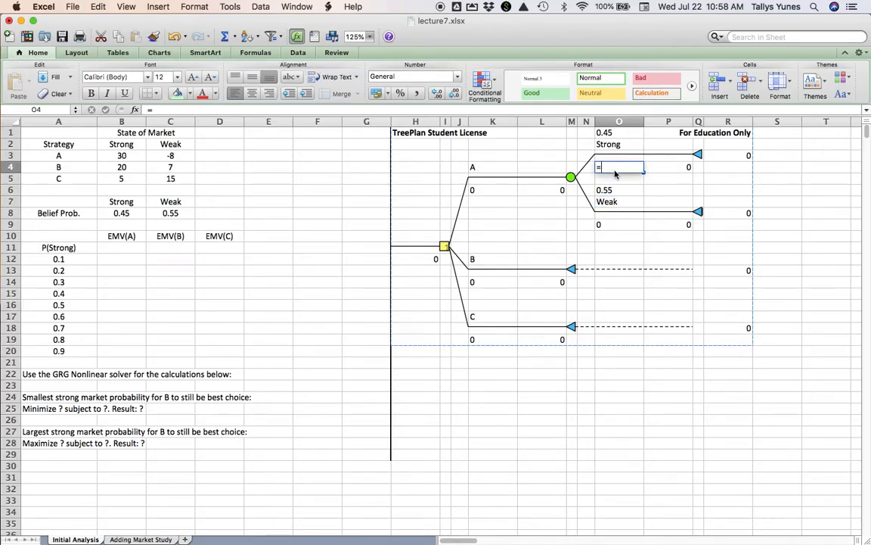
type("=")
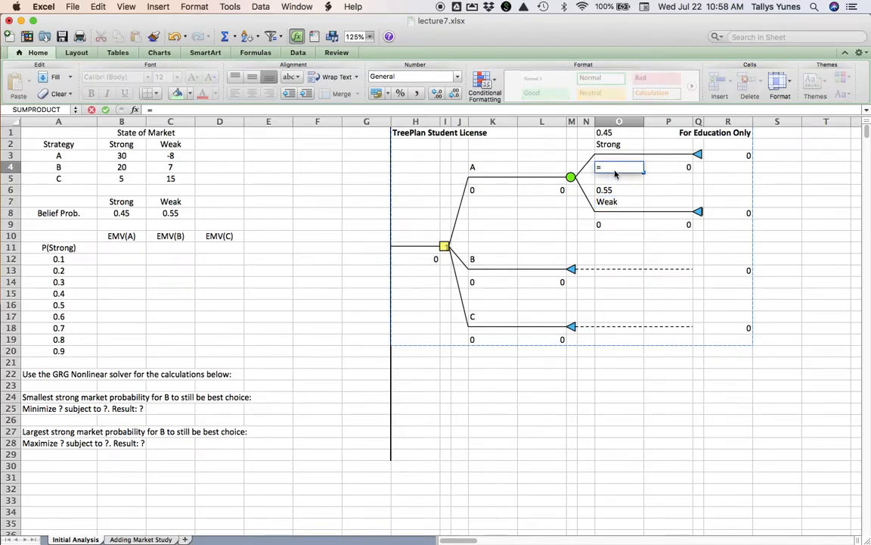
left_click(141, 156)
key("F4")
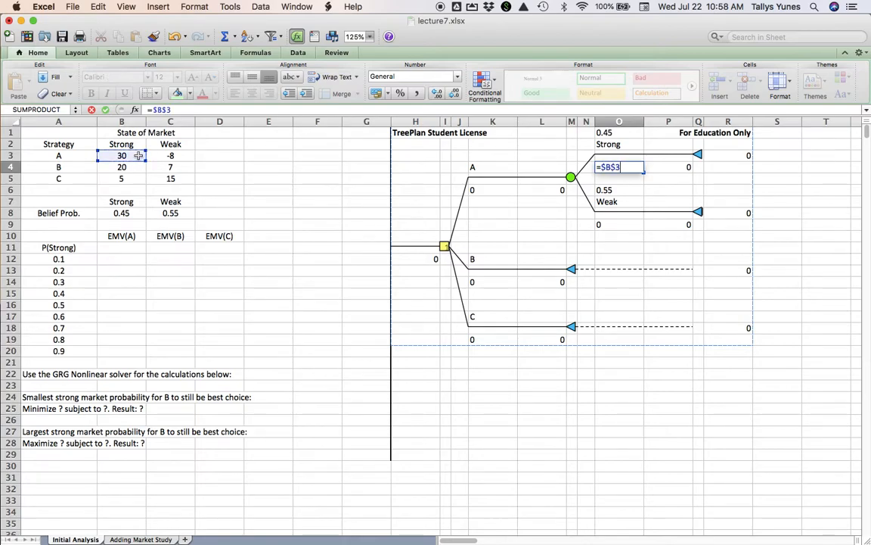
key("Return")
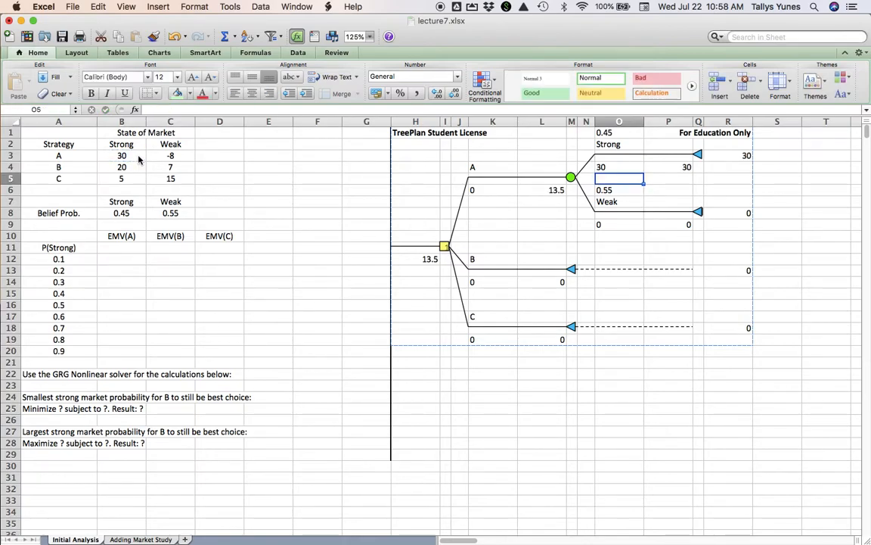
- Link the Weak outcome's payoff in O9 to strategy A's weak-market value with =$C$3
key("Down")
key("Down")
key("Down")
key("Down")
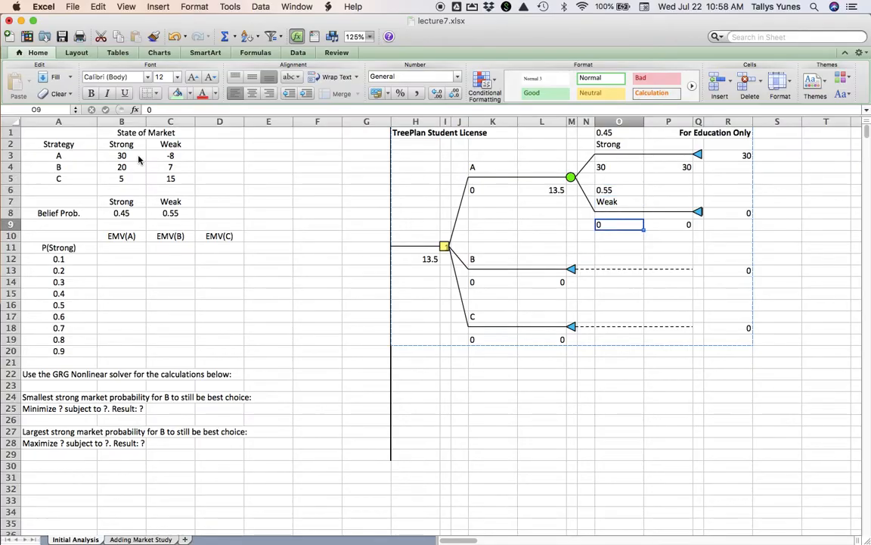
type("=")
left_click(166, 157)
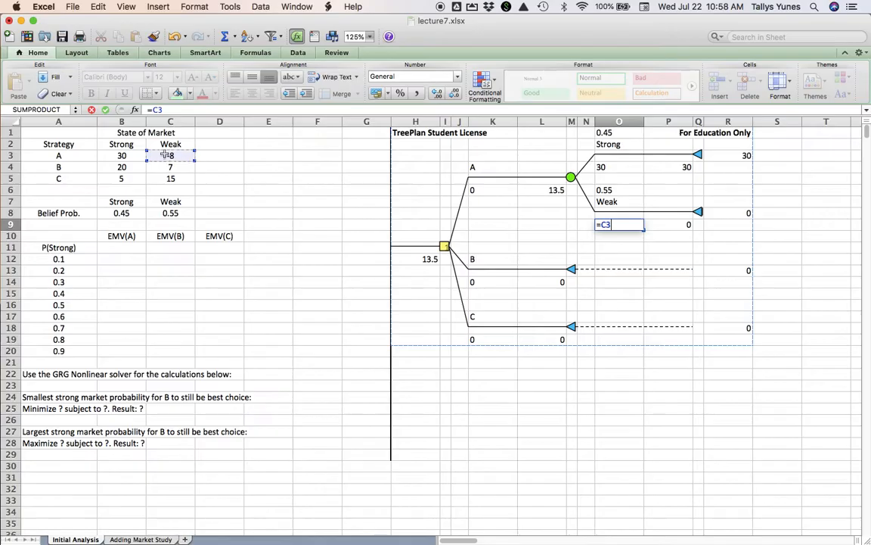
key("super+t")
key("Return")
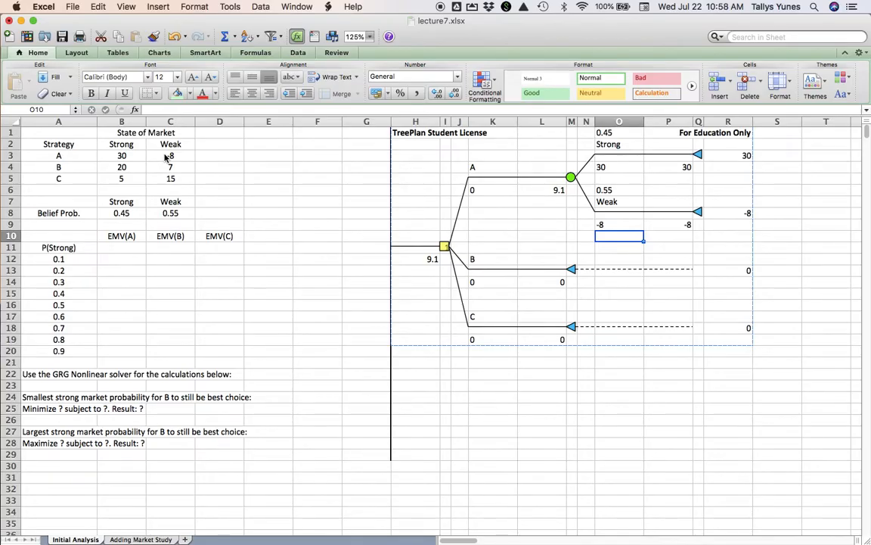
key("Up")
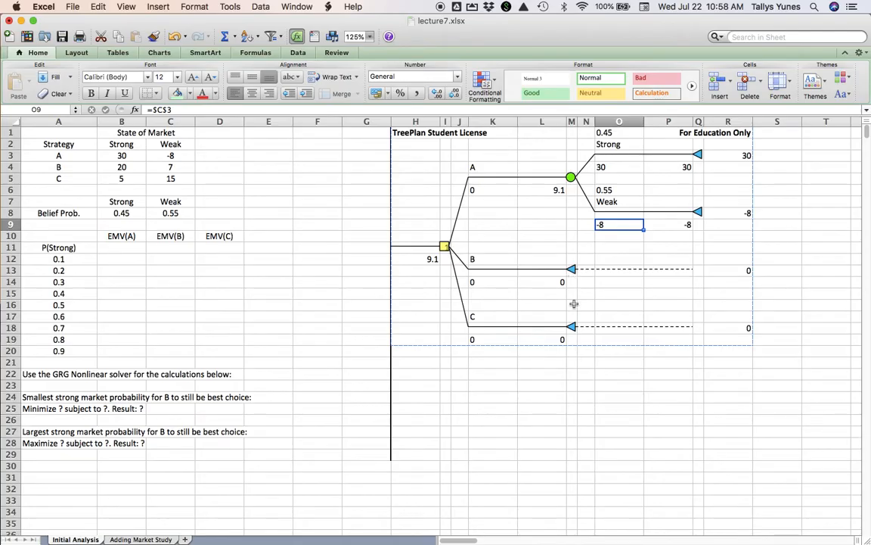
- Copy the subtree starting at strategy A's event node with TreePlan
left_click(571, 179)
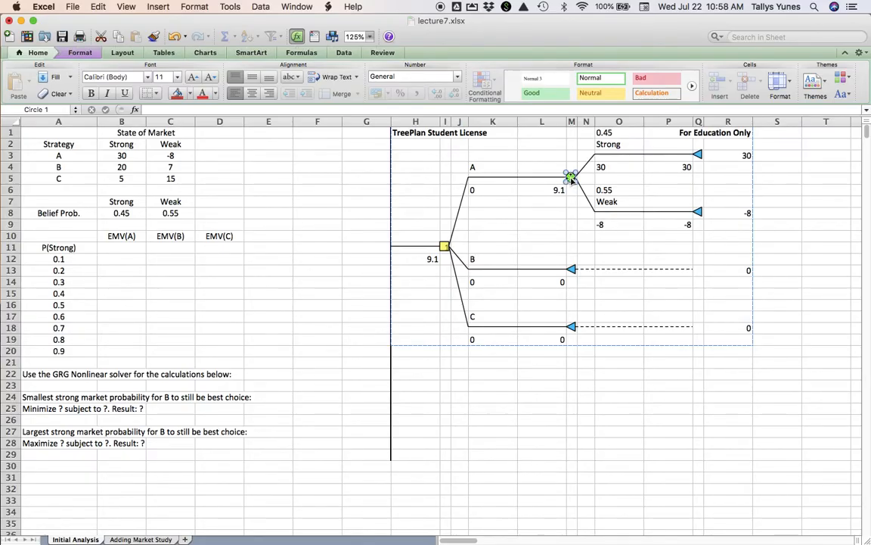
key("alt+super+t")
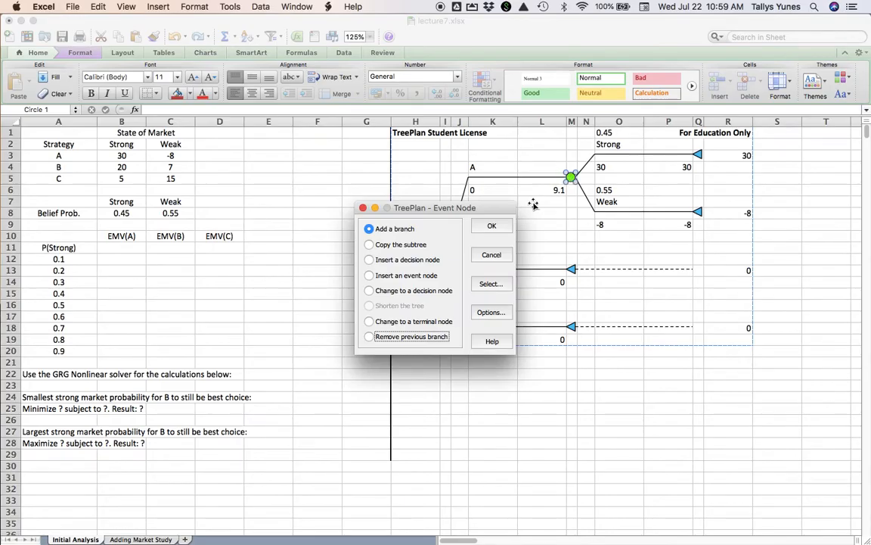
left_click(370, 245)
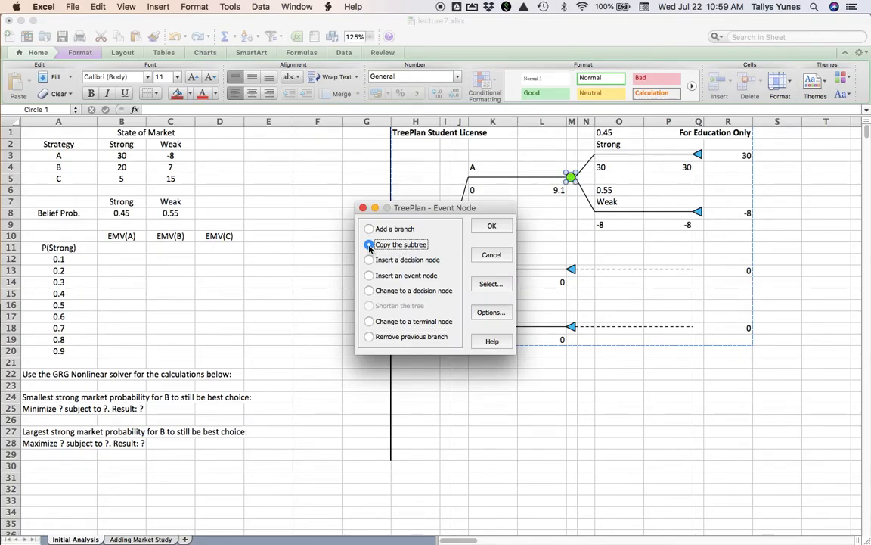
left_click(491, 227)
- Paste the copied Strong/Weak subtree onto strategy B's terminal node with TreePlan
left_click(573, 269)
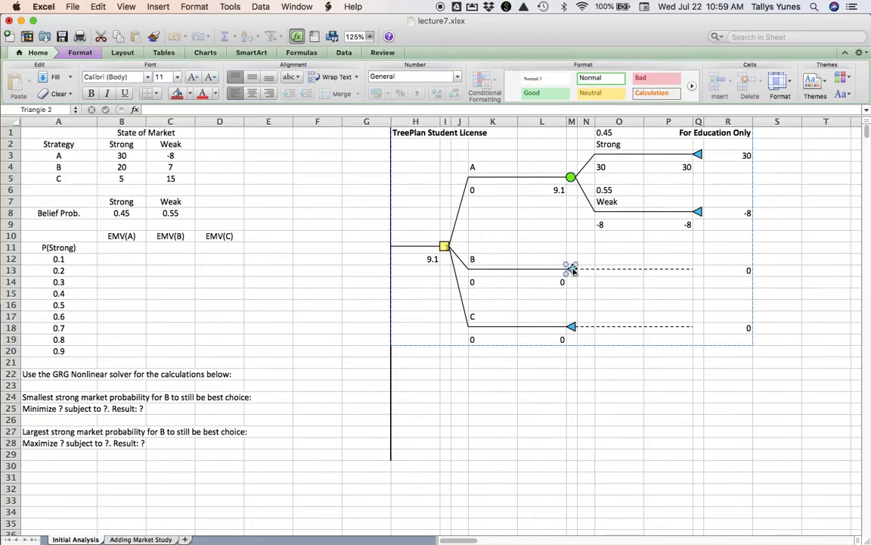
key("alt+super+t")
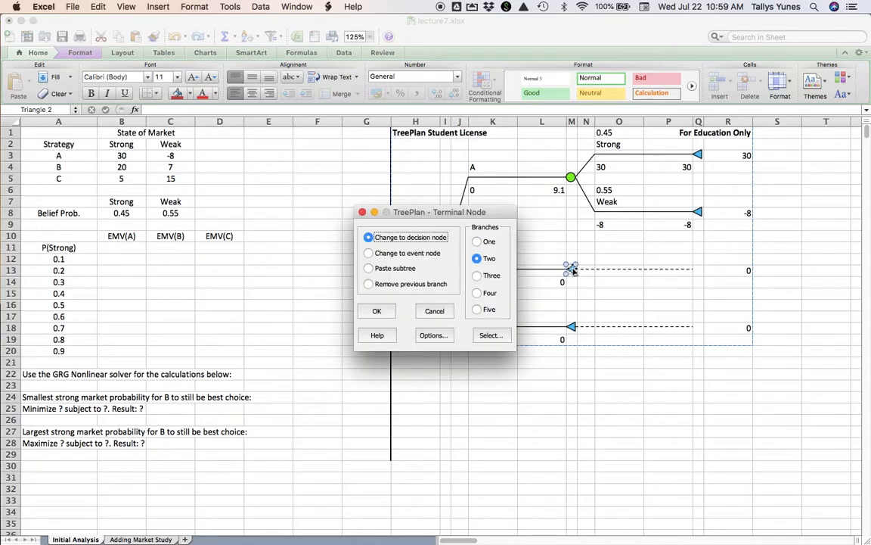
left_click(368, 270)
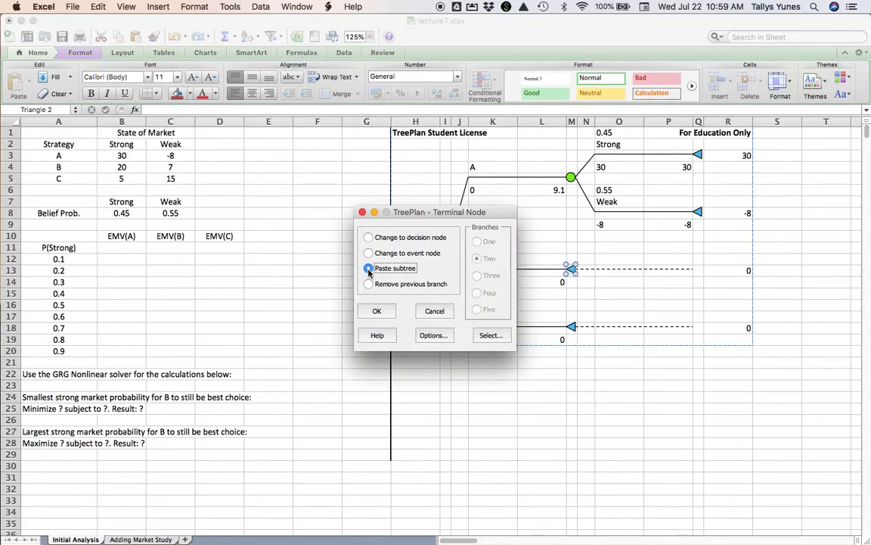
left_click(378, 311)
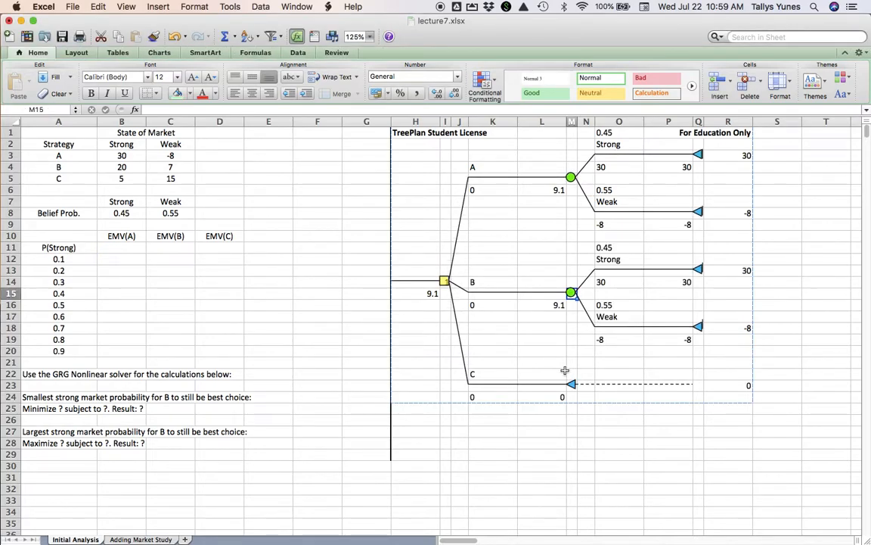
- Paste the copied Strong/Weak subtree onto strategy C's terminal node with TreePlan
left_click(572, 384)
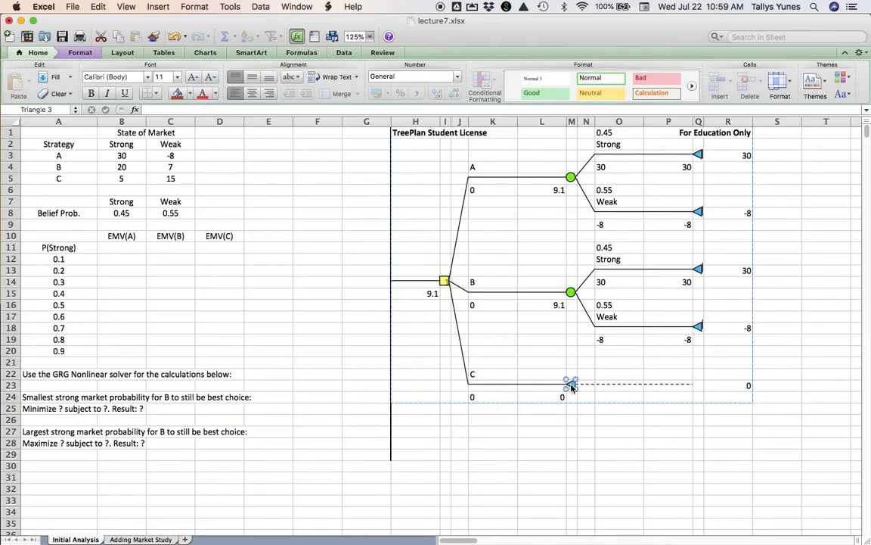
key("alt+super+t")
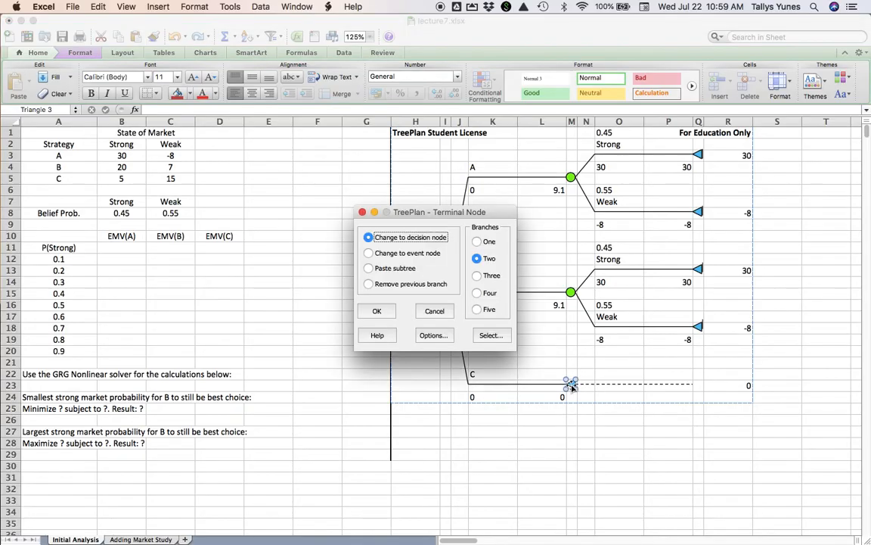
left_click(393, 269)
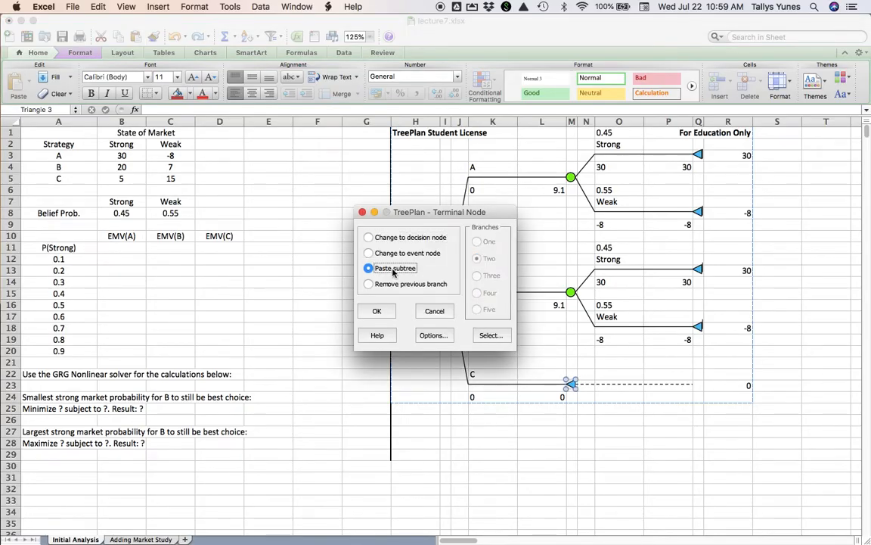
left_click(377, 311)
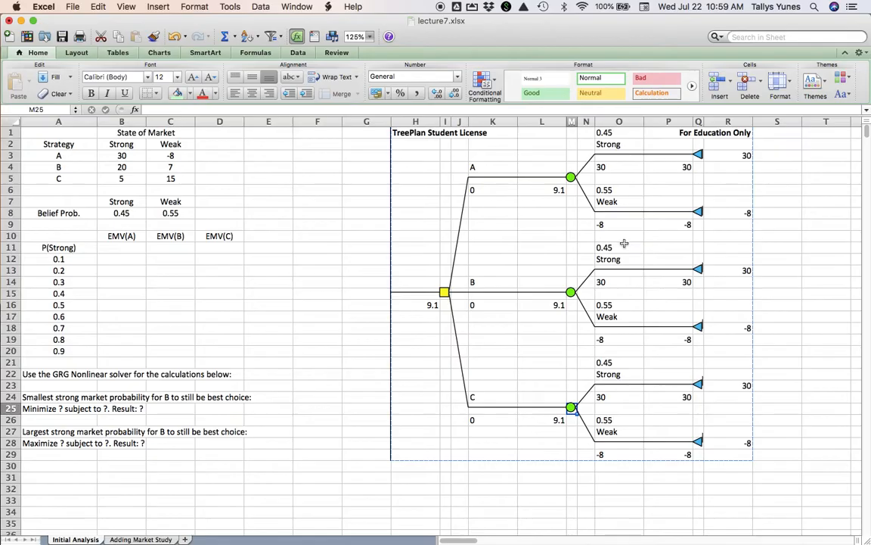
- Link strategy B's Strong payoff in O14 to its strong-market value in cell B4
left_click(621, 283)
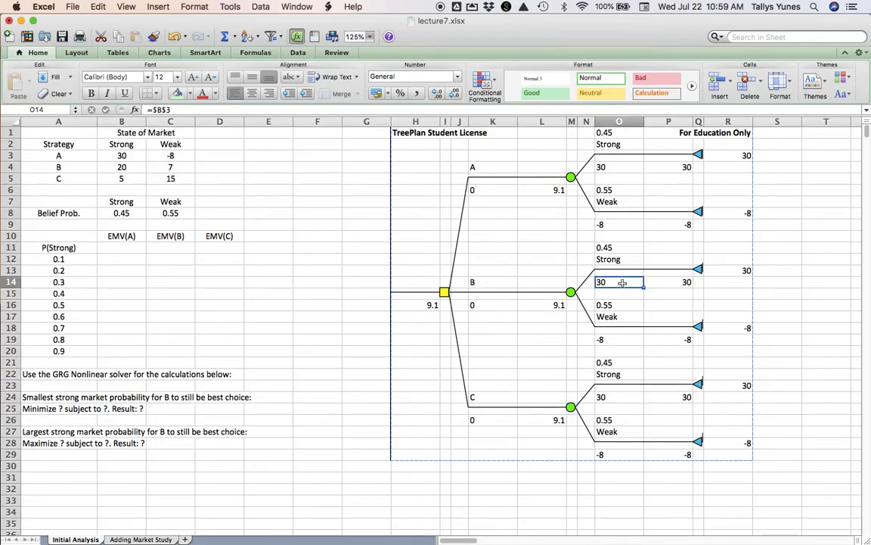
type("=")
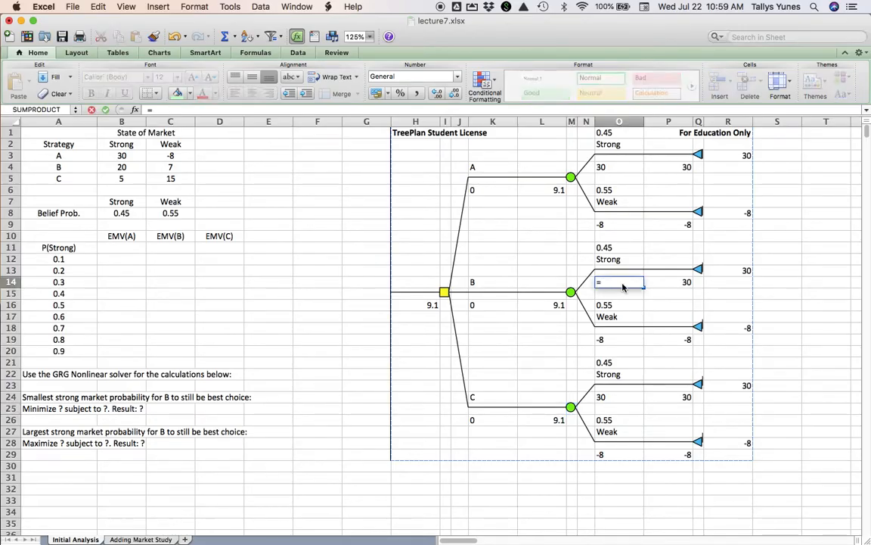
left_click(137, 168)
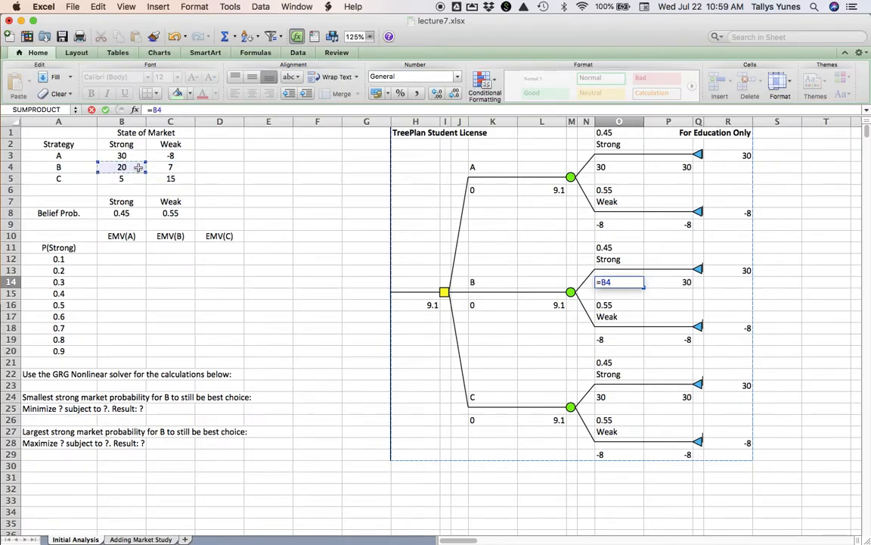
key("Return")
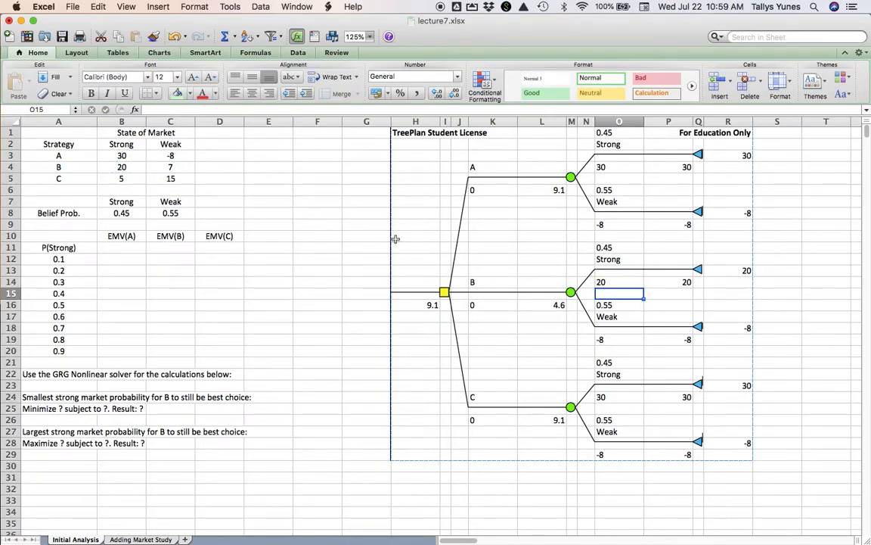
- Link strategy B's Weak payoff in O19 to its weak-market value with the absolute reference =$C$4
left_click(615, 339)
type("=")
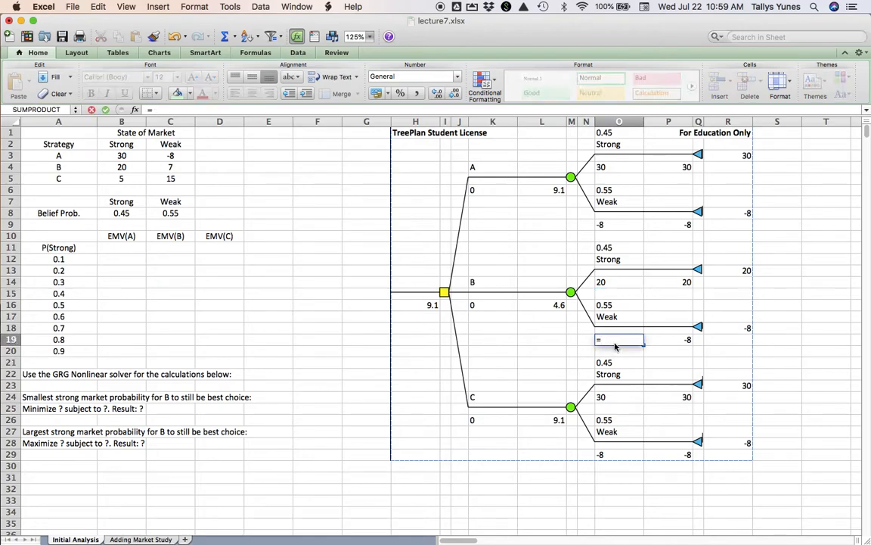
left_click(189, 168)
key("F4")
key("Return")
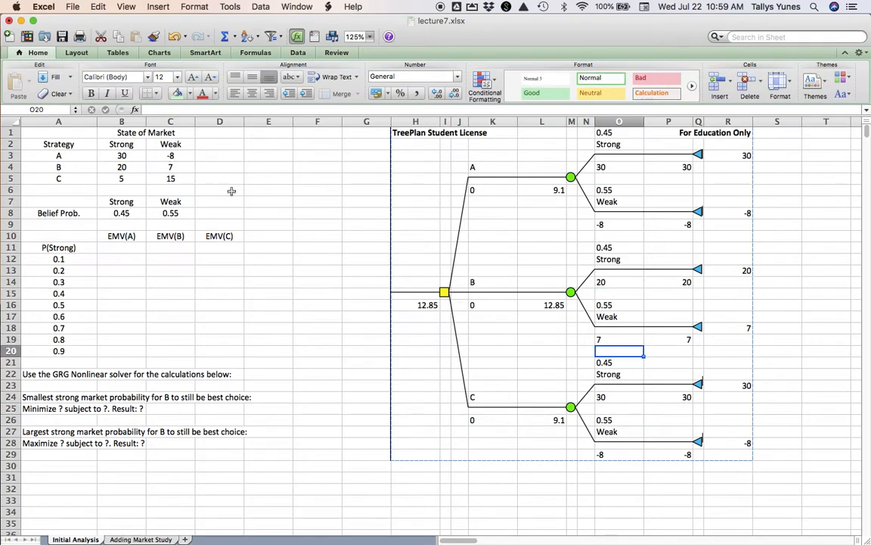
- Link strategy C's Strong payoff in O24 to its strong-market value with the absolute reference =$B$5
left_click(617, 397)
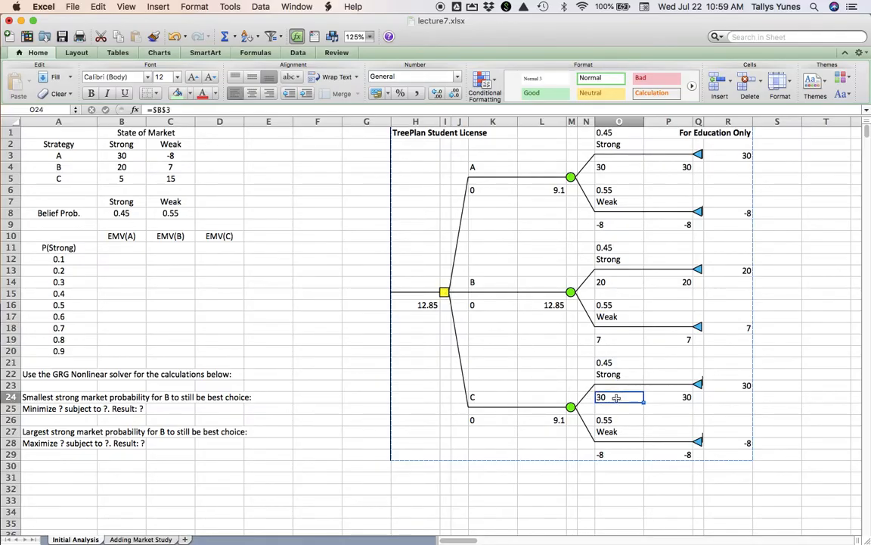
type("=")
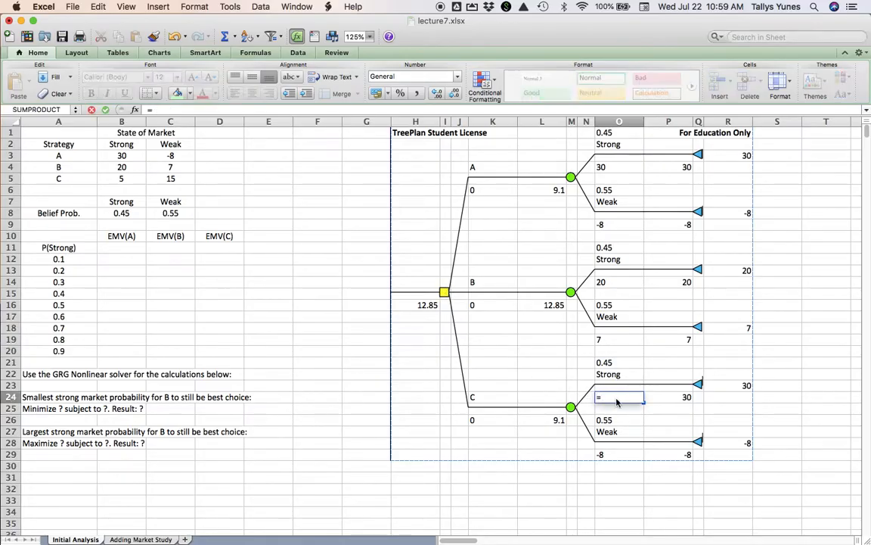
left_click(136, 177)
key("F4")
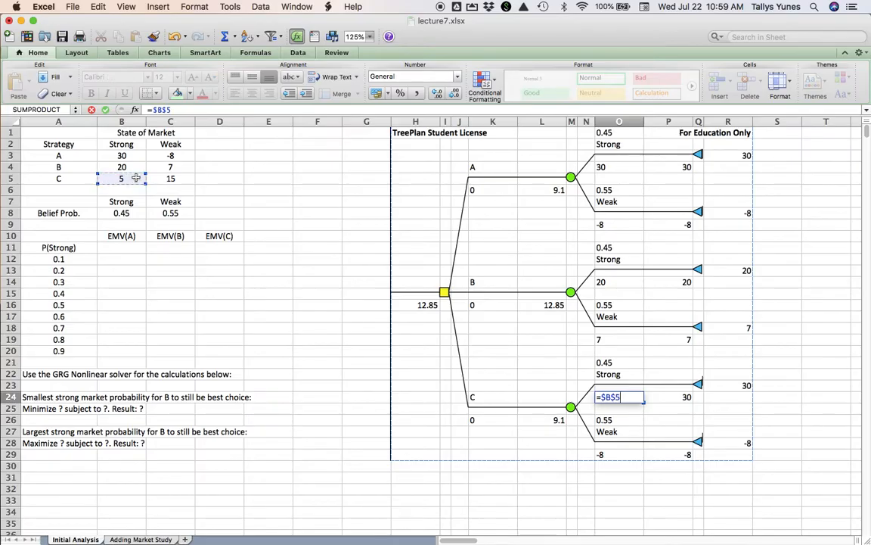
key("Return")
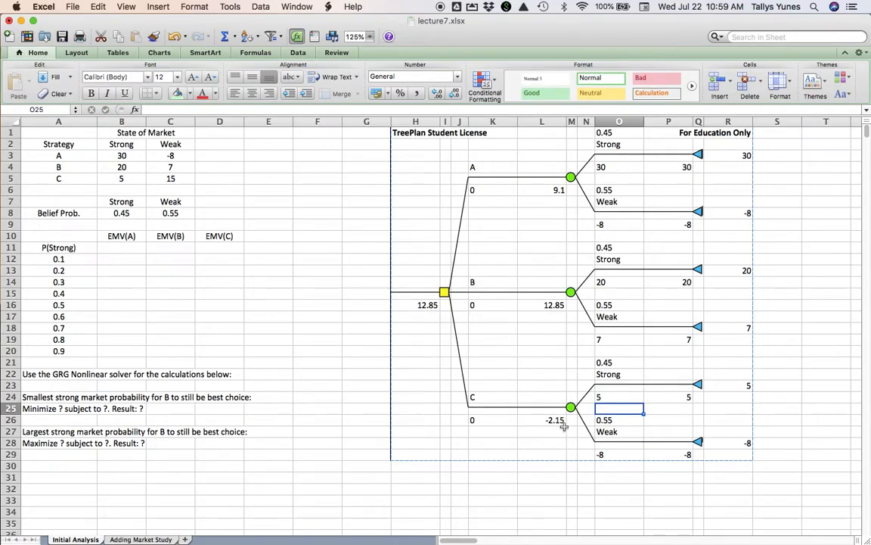
- Link strategy C's Weak payoff in O29 to its weak-market value with the absolute reference =$C$5
left_click(619, 455)
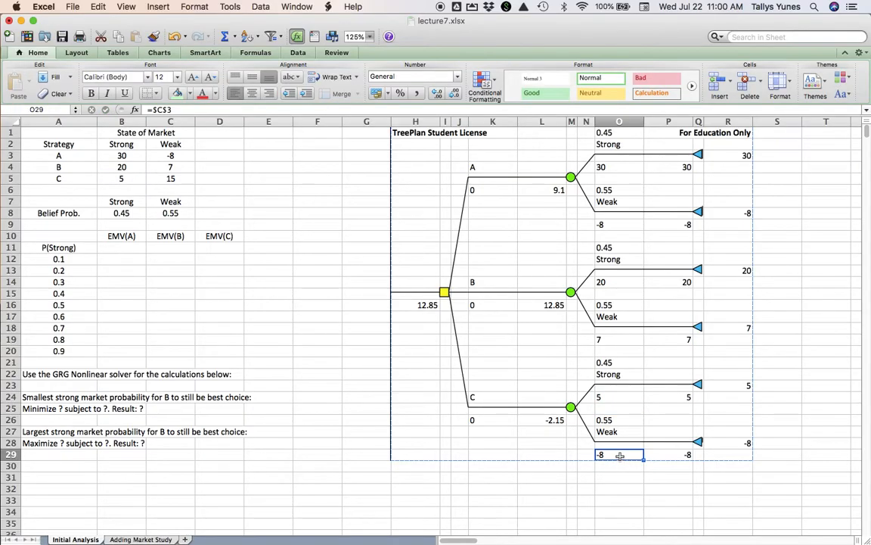
type("=")
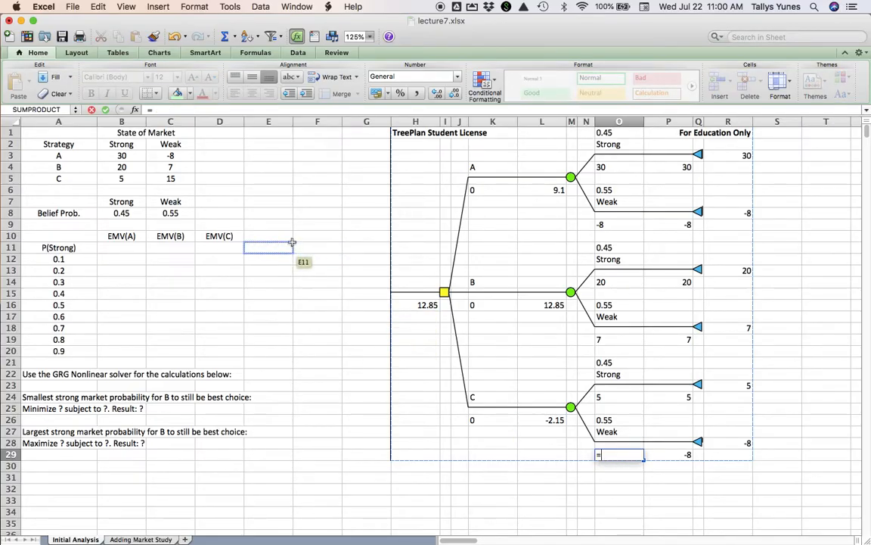
left_click(182, 178)
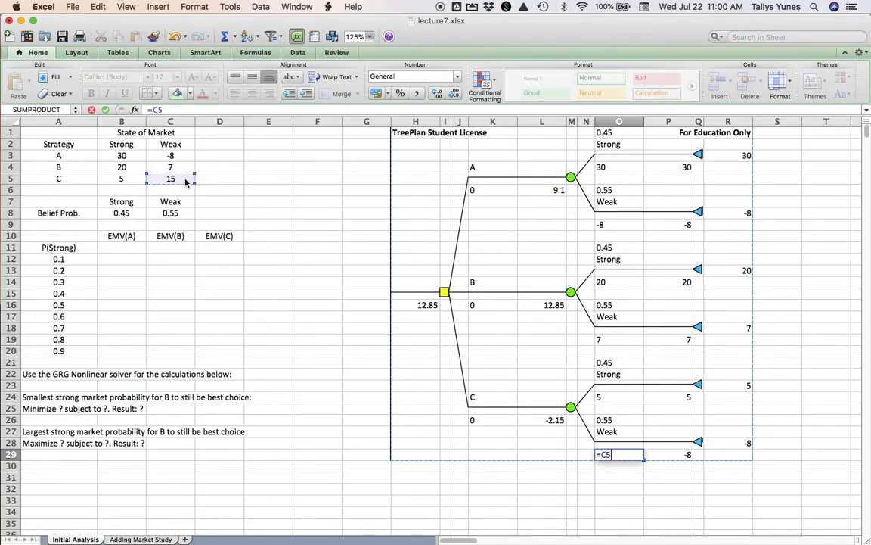
key("F4")
key("Return")
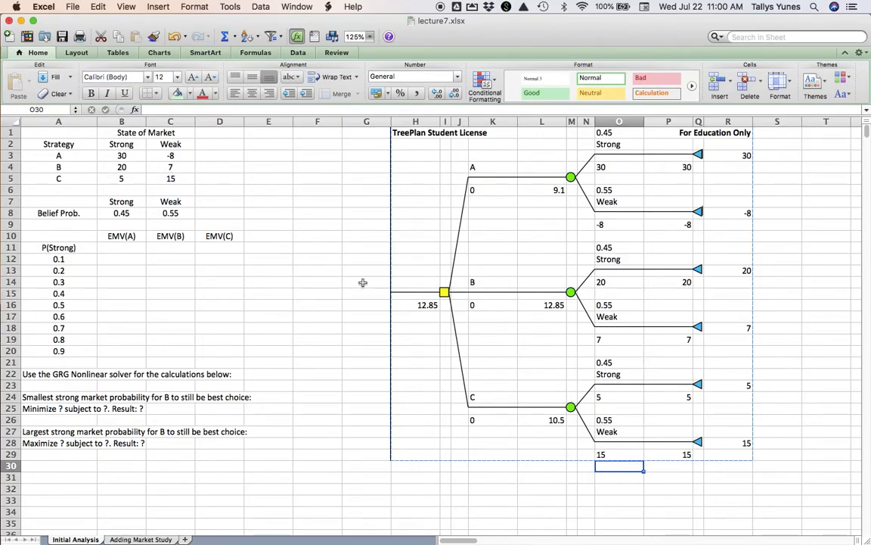
- Set the fill transparency of the root decision node's yellow square to 61% and deselect the shape
left_click(445, 293)
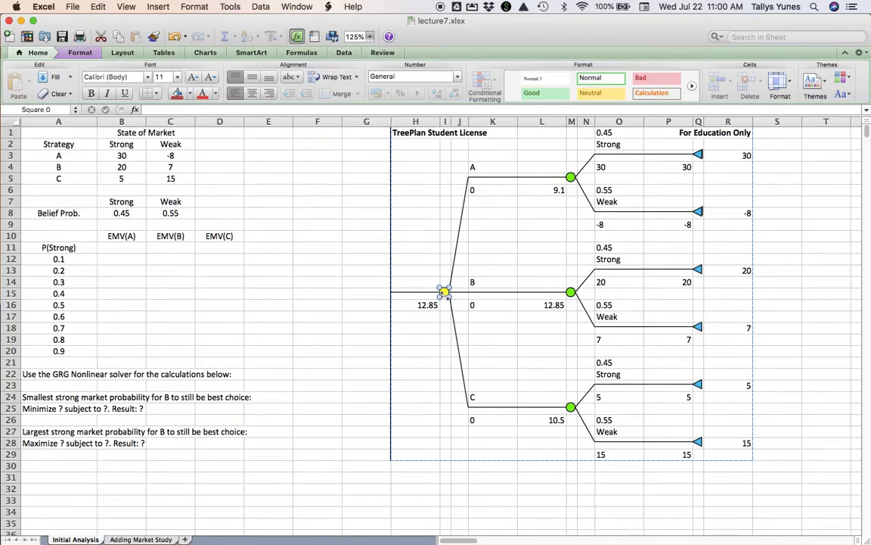
right_click(445, 292)
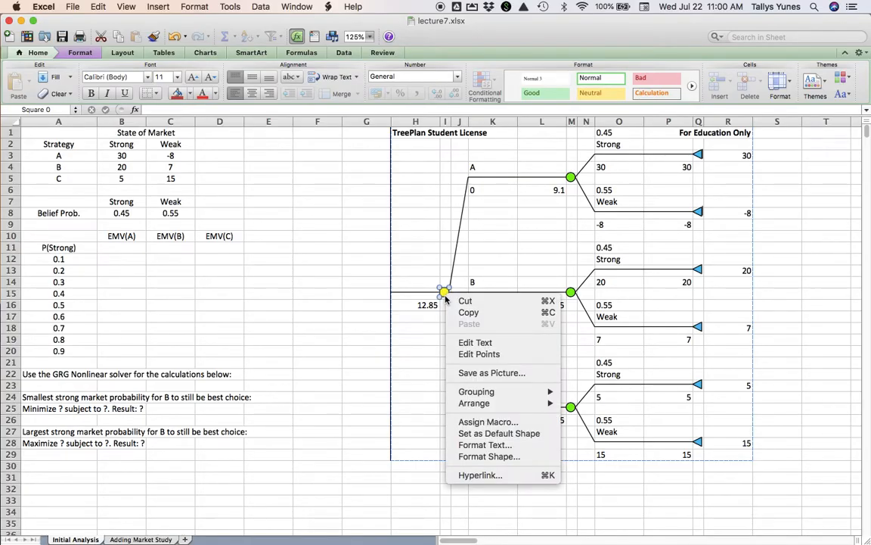
mouse_move(484, 403)
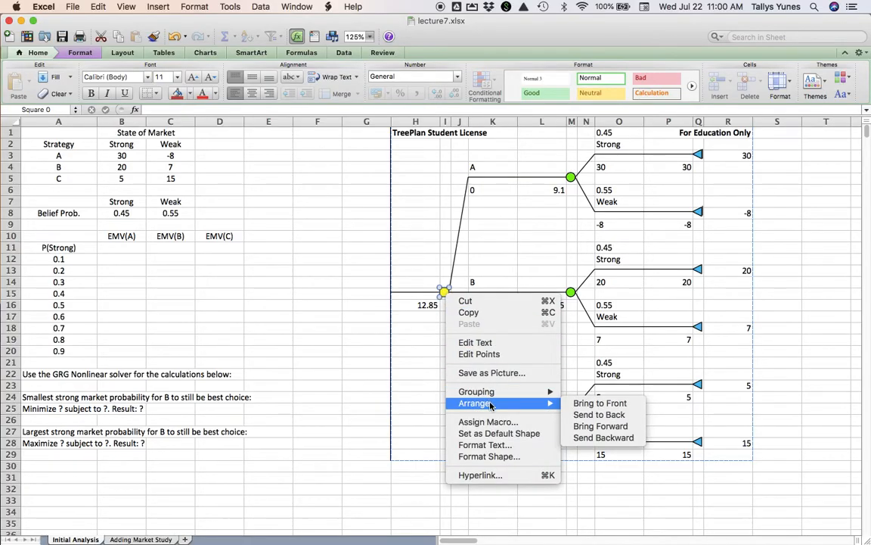
left_click(501, 458)
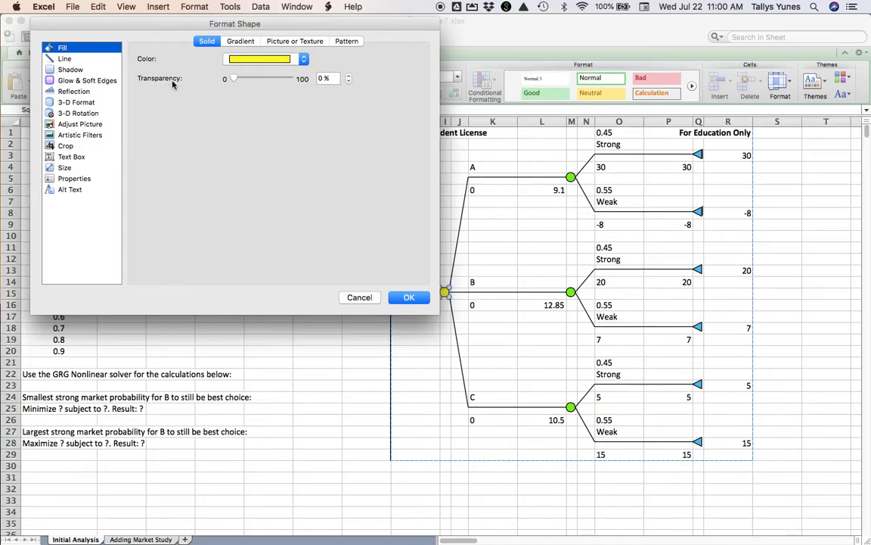
left_click(232, 79)
left_click_drag(232, 79, 268, 79)
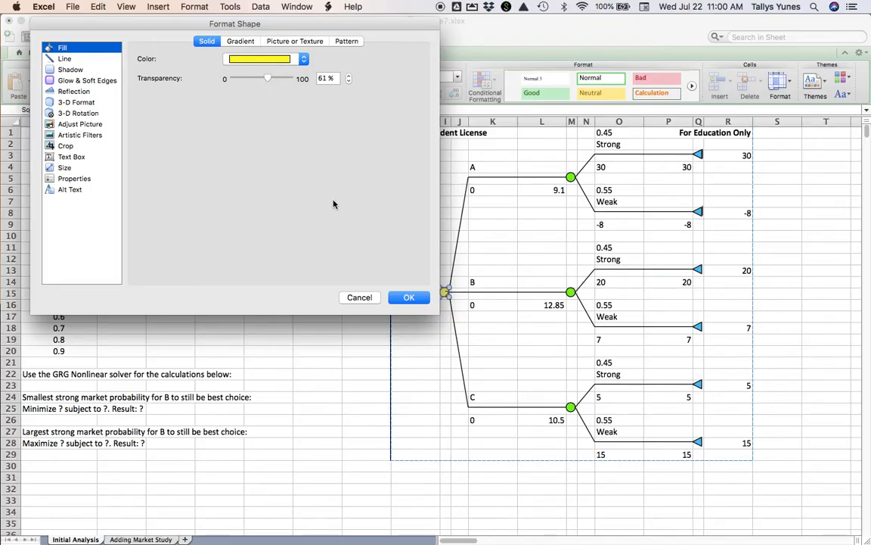
left_click(408, 297)
left_click(485, 321)
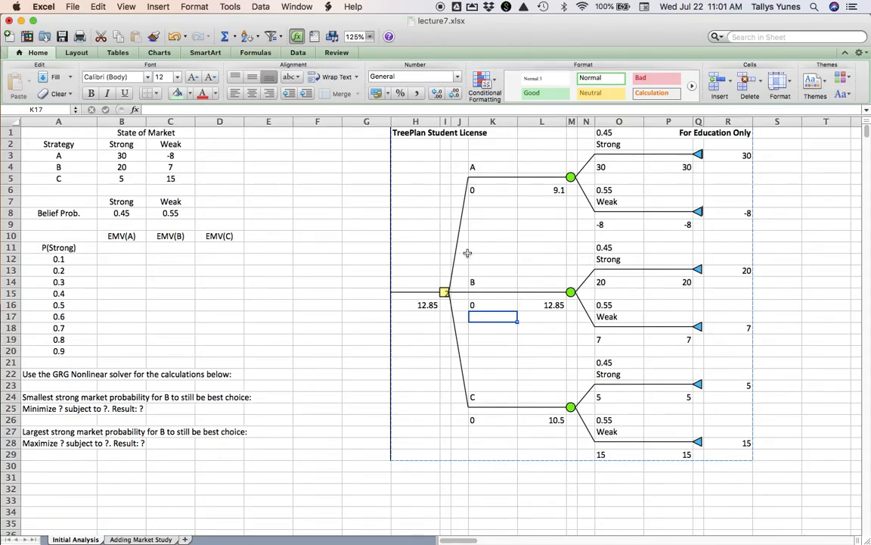
left_click(68, 134)
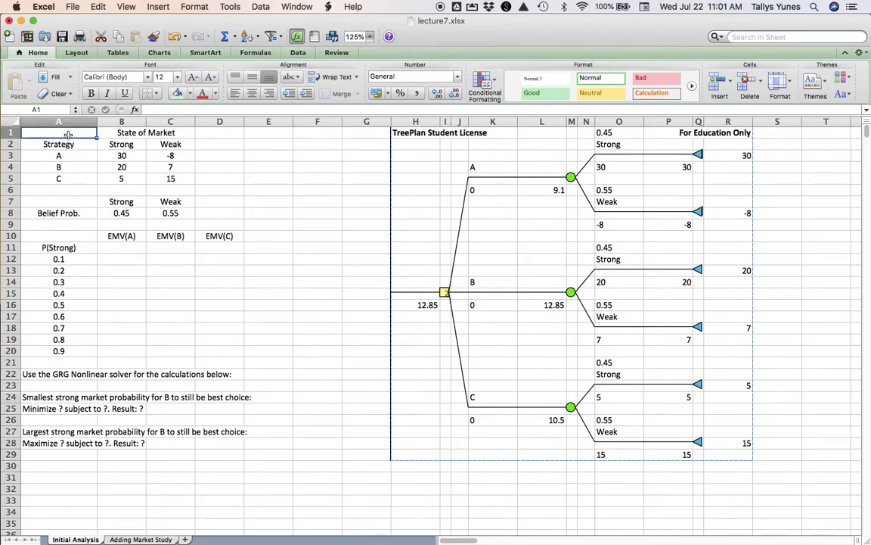
- Switch to lecture7.pdf in Preview and read the Adding Another Decision Stage section on page 3
key("super+Tab")
key("super+Tab")
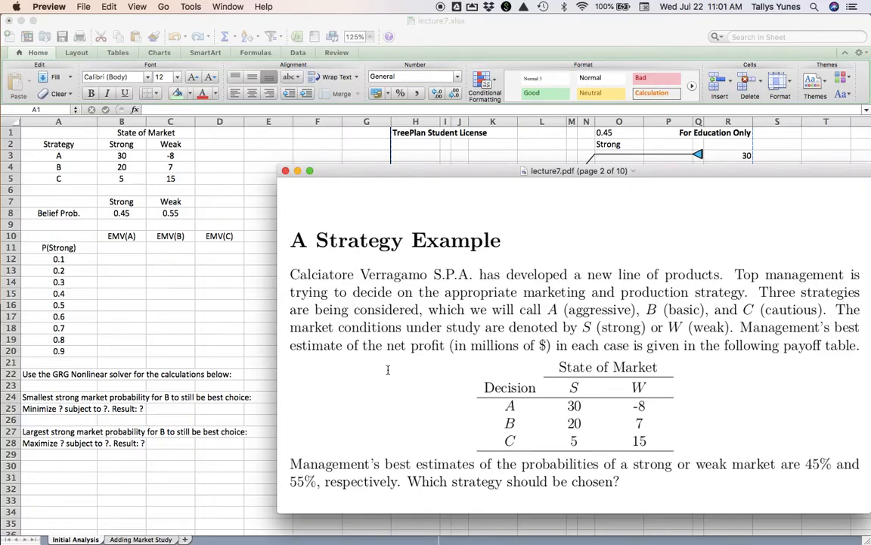
scroll(423, 371, "down", 12)
scroll(474, 371, "down", 15)
scroll(475, 371, "down", 5)
scroll(475, 370, "up", 1)
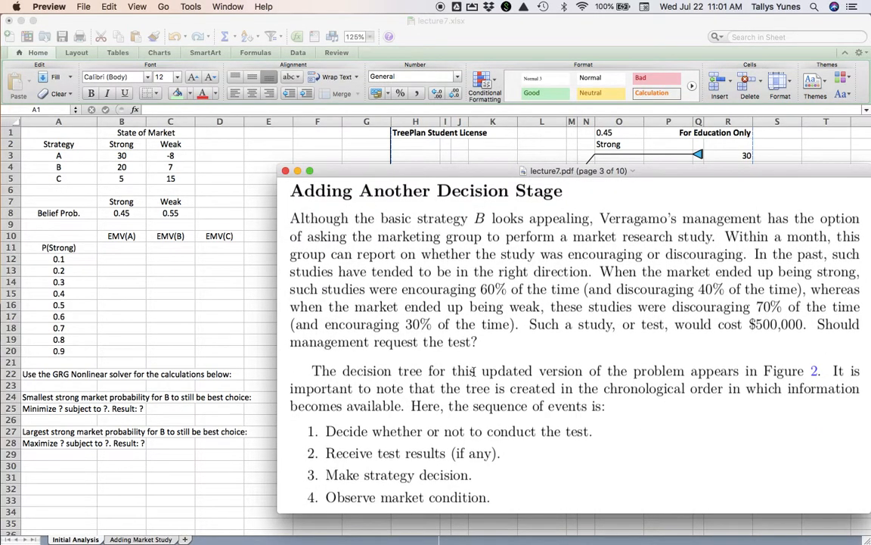
scroll(475, 371, "up", 1)
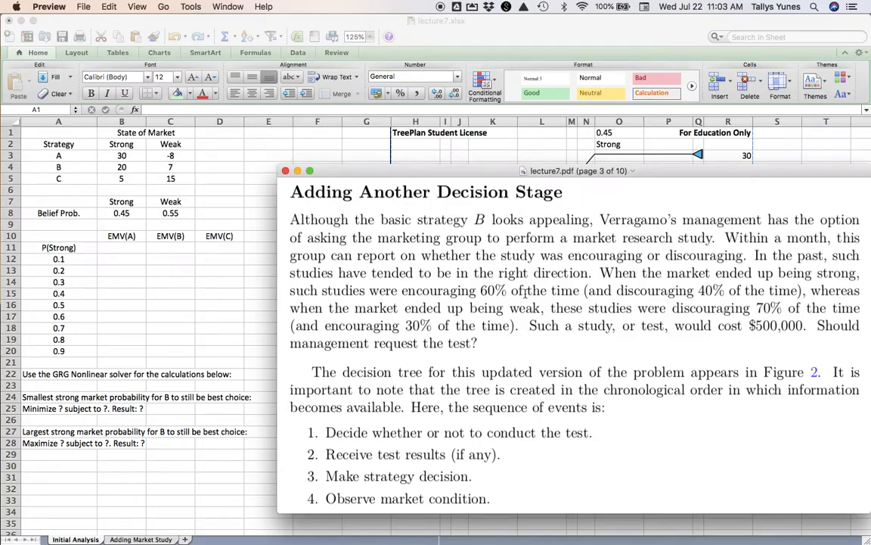
- Open the Adding Market Study sheet in Excel and compare its study probabilities and cost with page 3 of lecture7.pdf in Preview
left_click(186, 291)
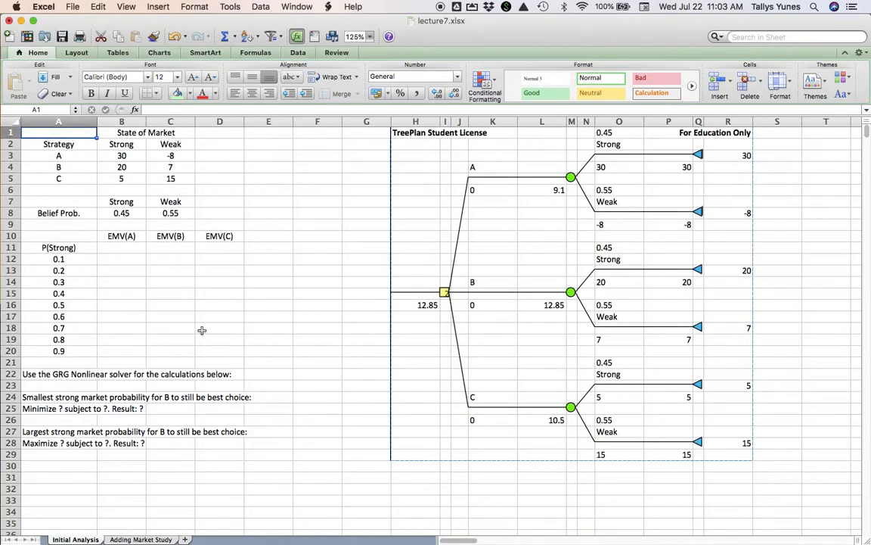
left_click(141, 540)
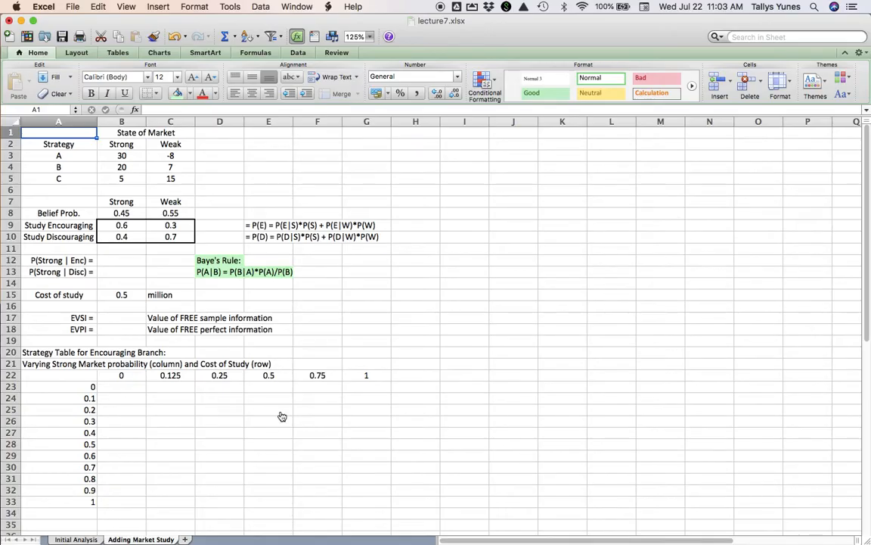
key("super+Tab")
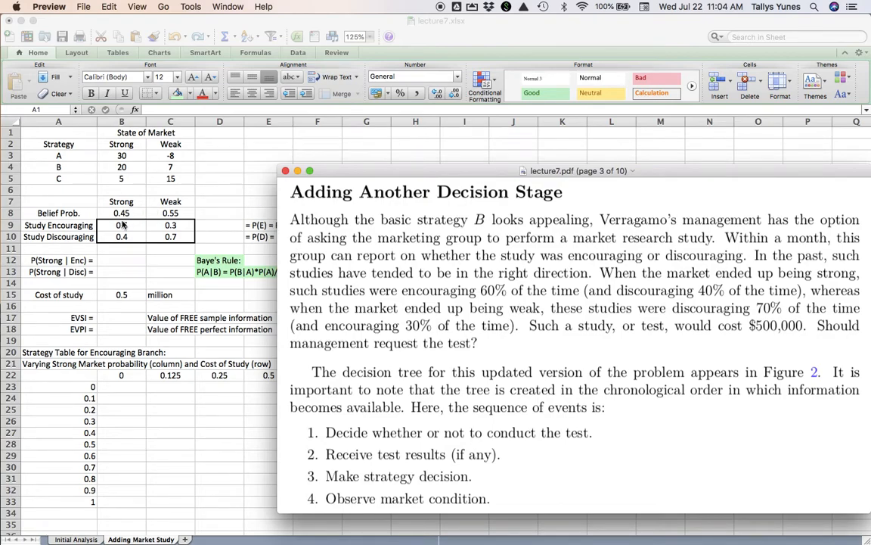
- Switch to Excel and enter the note P(E|S)=0.6 in cell E5 of the Adding Market Study sheet
left_click(229, 187)
left_click(255, 179)
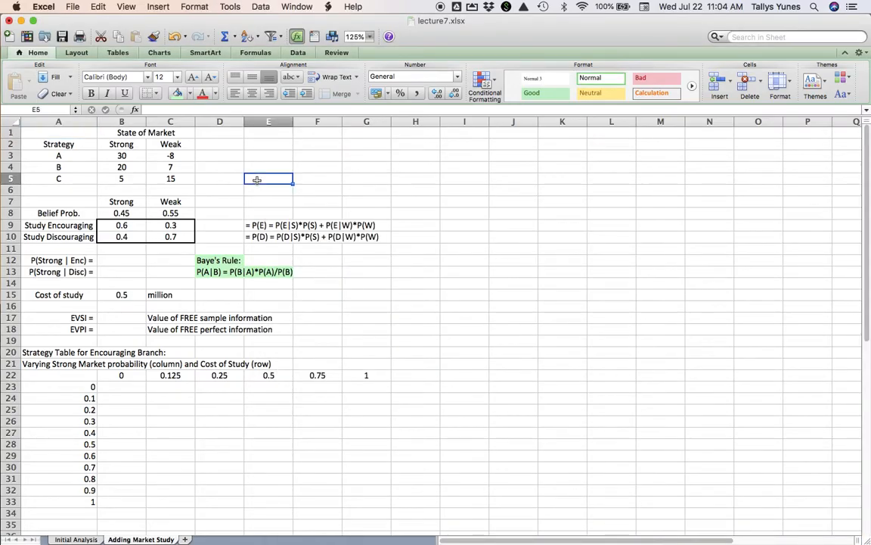
type("P(")
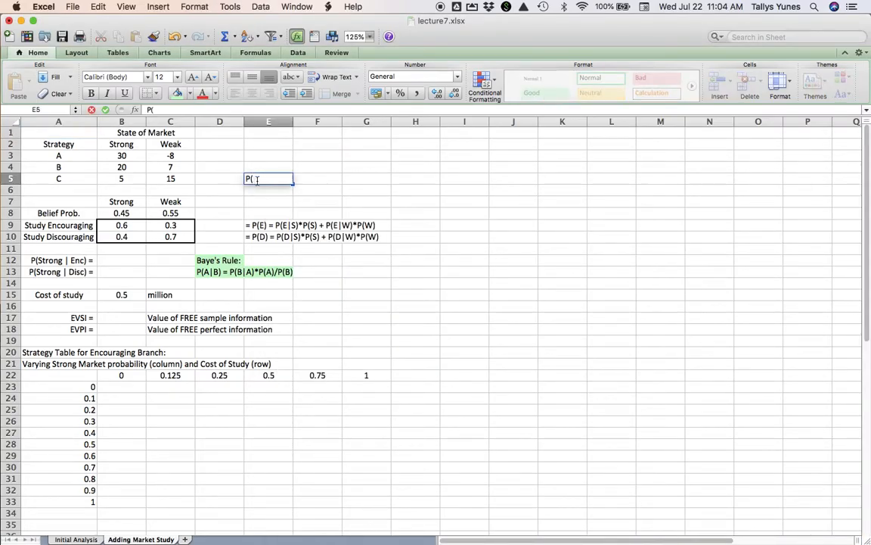
type("E|S)=0.6")
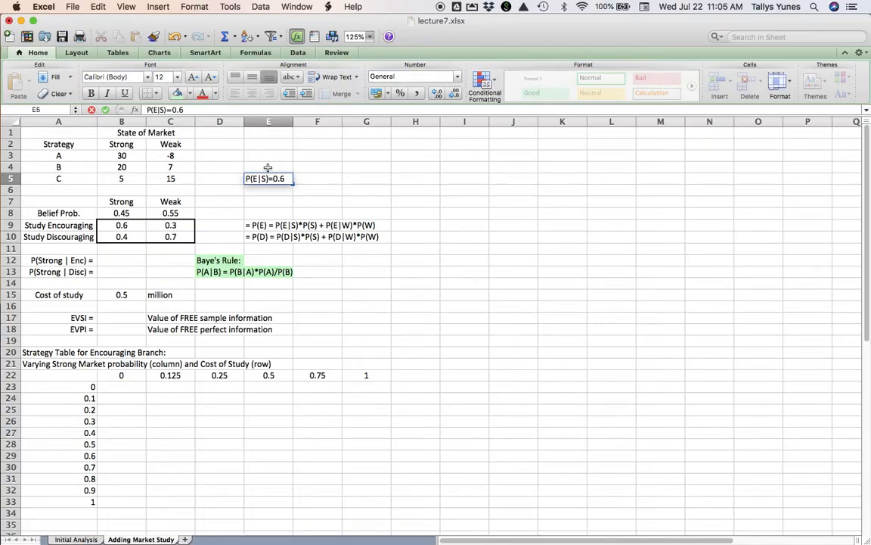
key("Return")
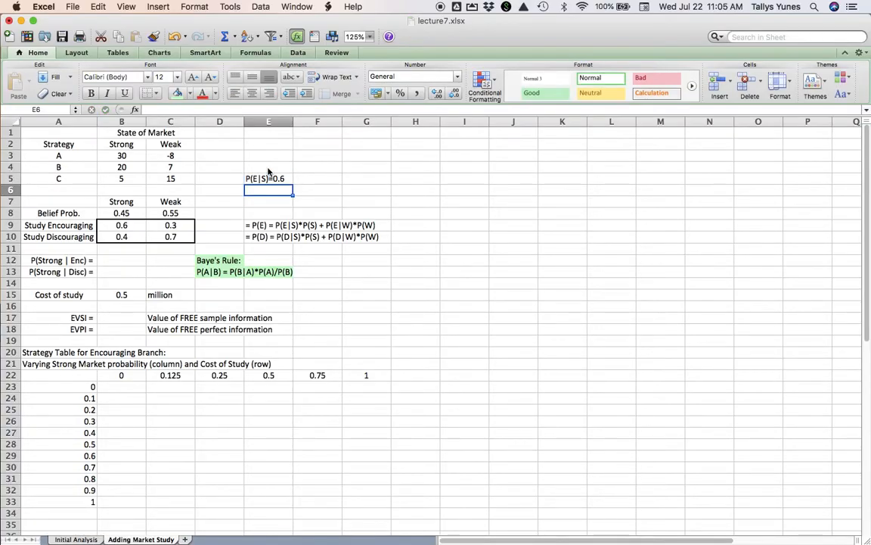
- Review the sequence of events in lecture7.pdf in Preview and compare the Initial Analysis and Adding Market Study sheets in Excel
key("super+Tab")
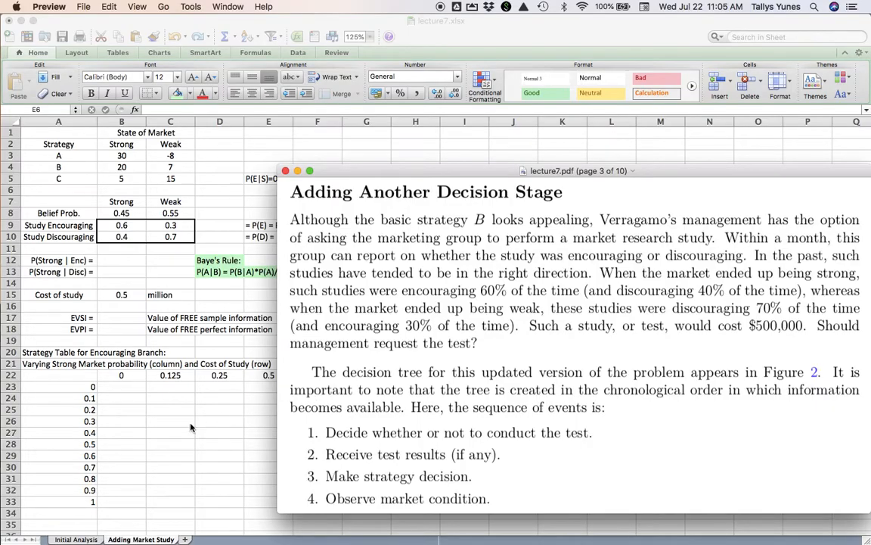
left_click(76, 540)
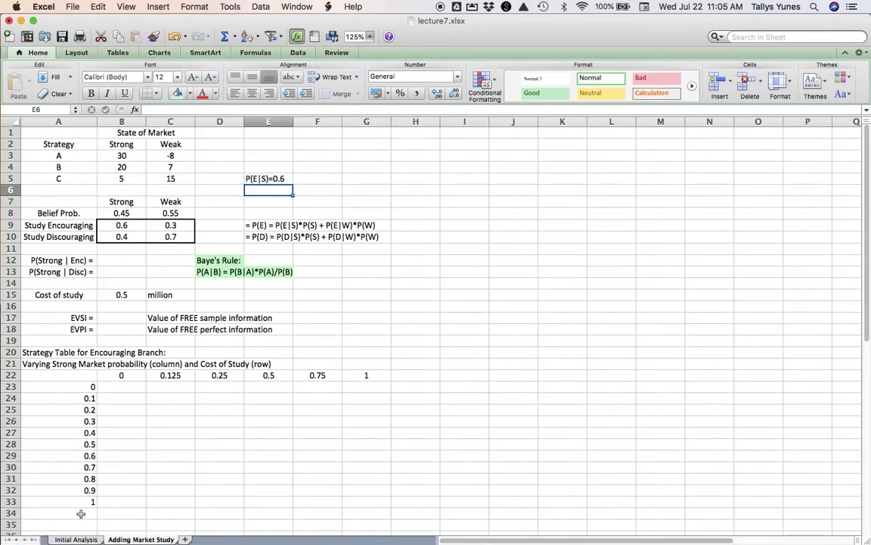
left_click(75, 539)
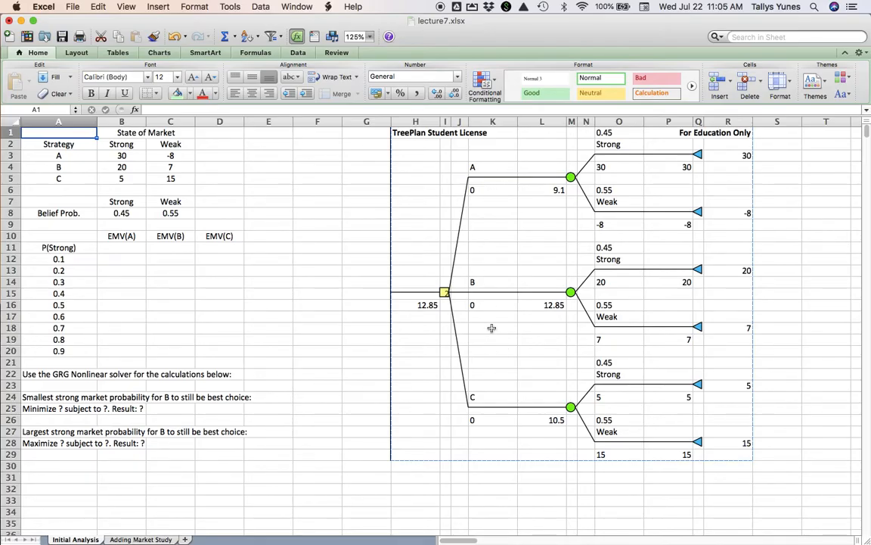
left_click(141, 539)
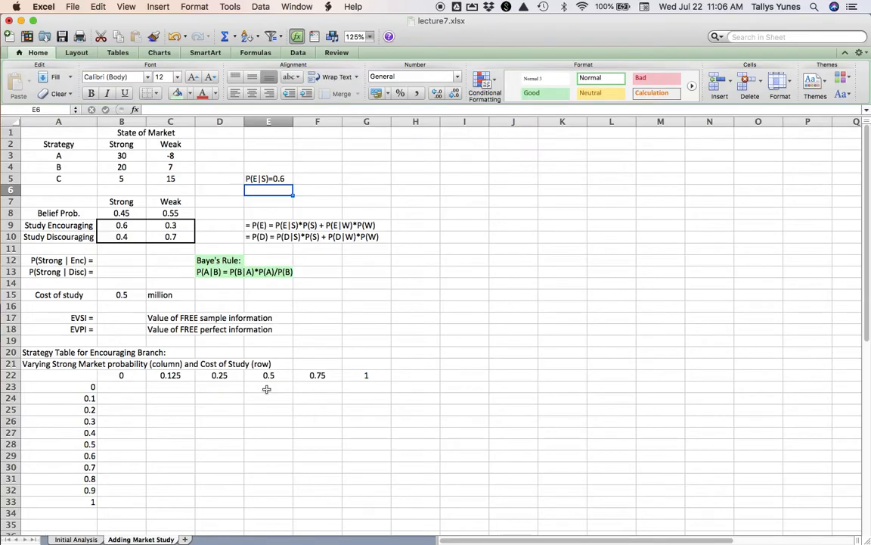
left_click(74, 539)
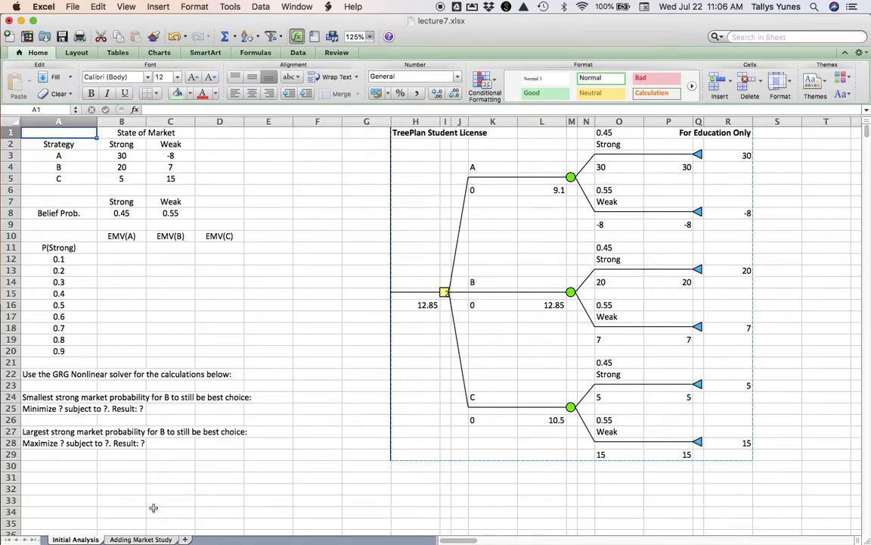
left_click(141, 539)
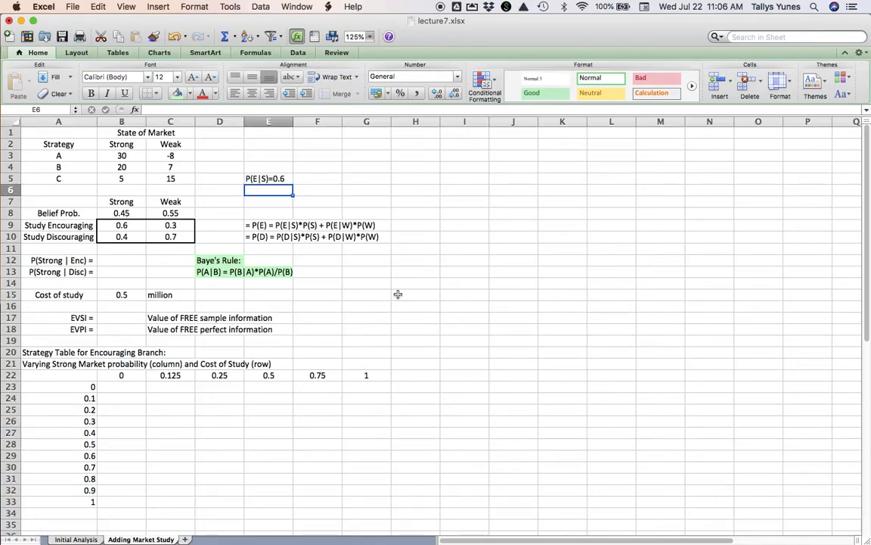
- Create a copy of the Initial Analysis sheet at the end of the lecture7.xlsx workbook
left_click(76, 538)
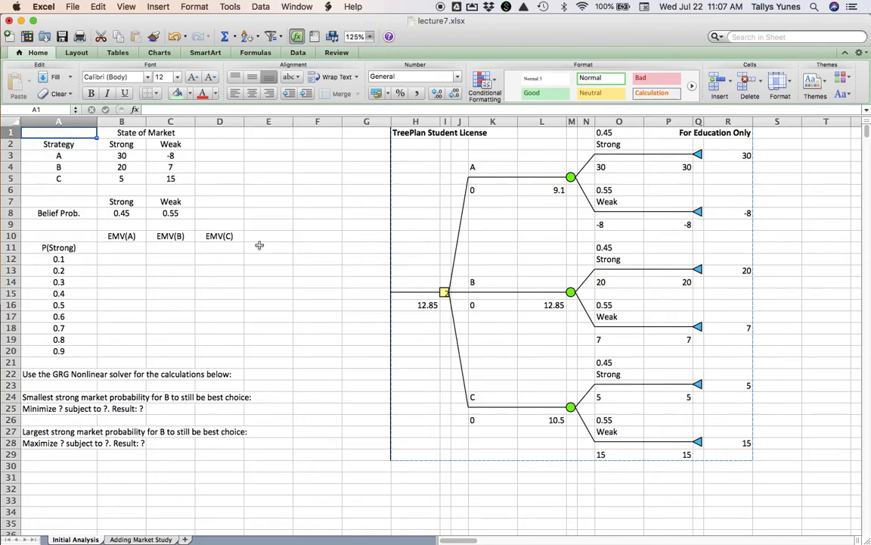
right_click(84, 538)
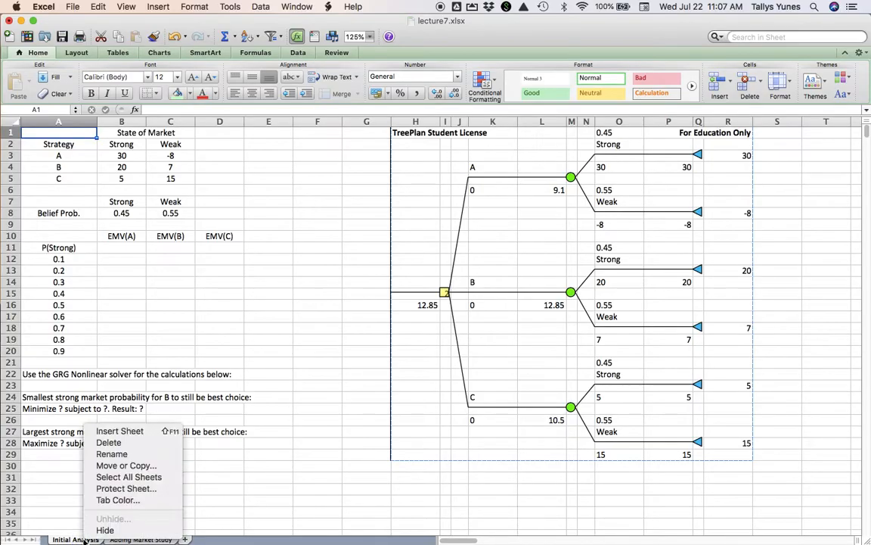
left_click(113, 466)
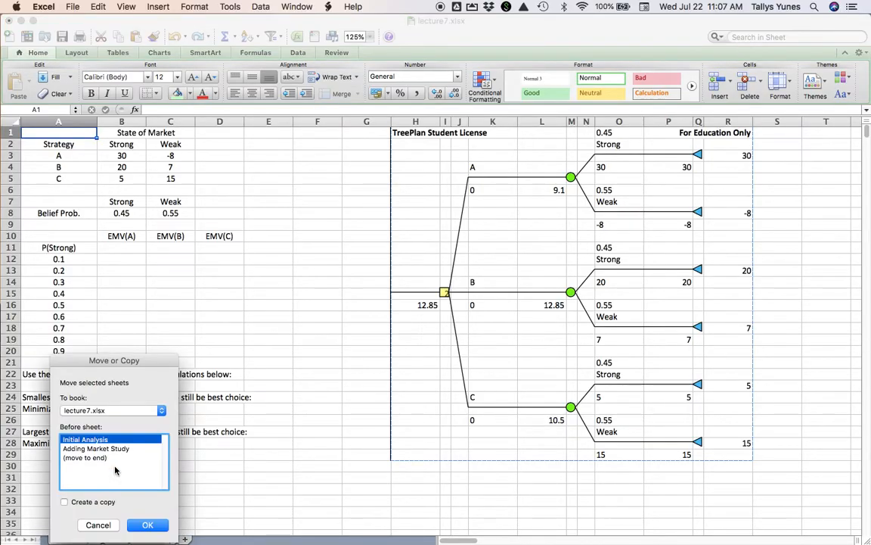
left_click(67, 502)
left_click(93, 458)
left_click(147, 524)
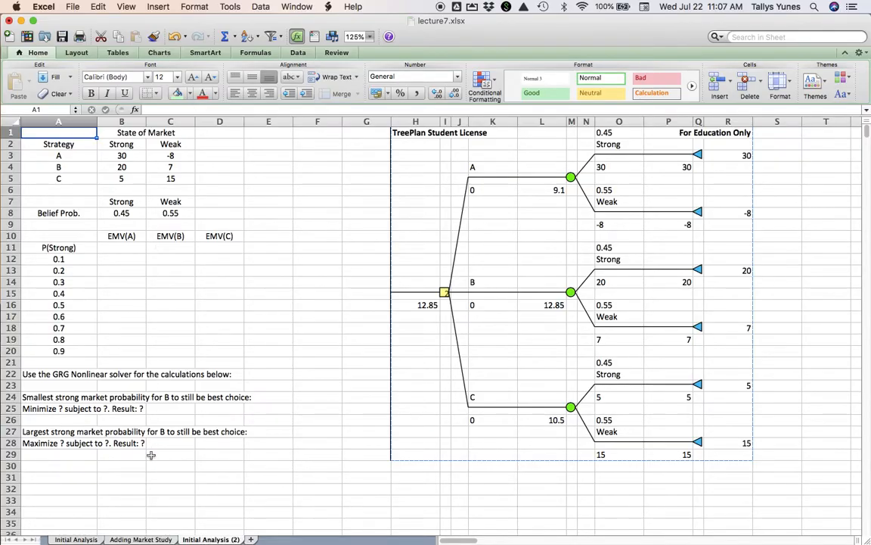
- Clear the contents of A1:F29 beside the decision tree on the Initial Analysis (2) sheet
left_click(141, 538)
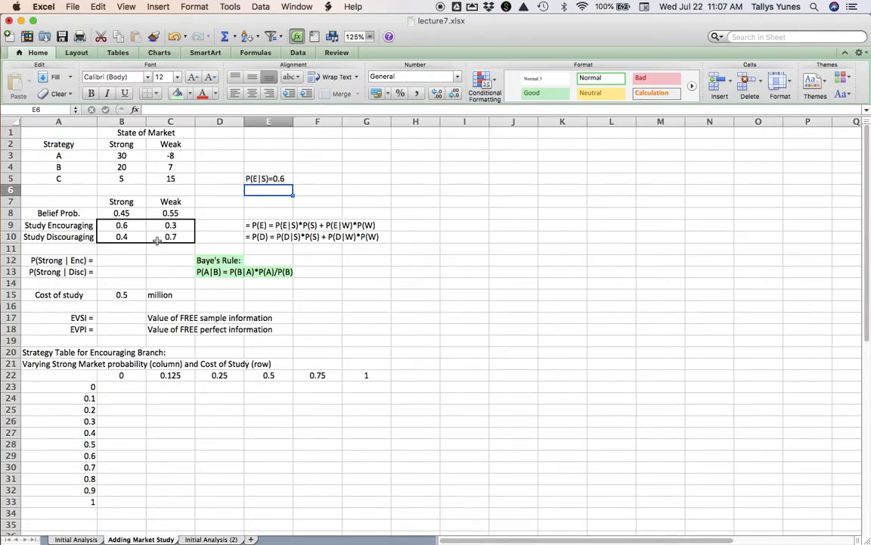
left_click(219, 539)
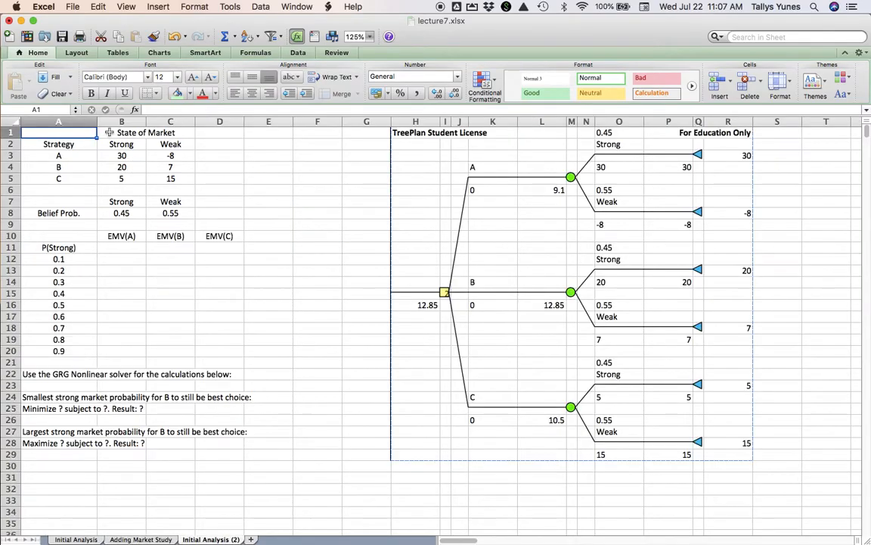
left_click_drag(88, 133, 318, 454)
key("Delete")
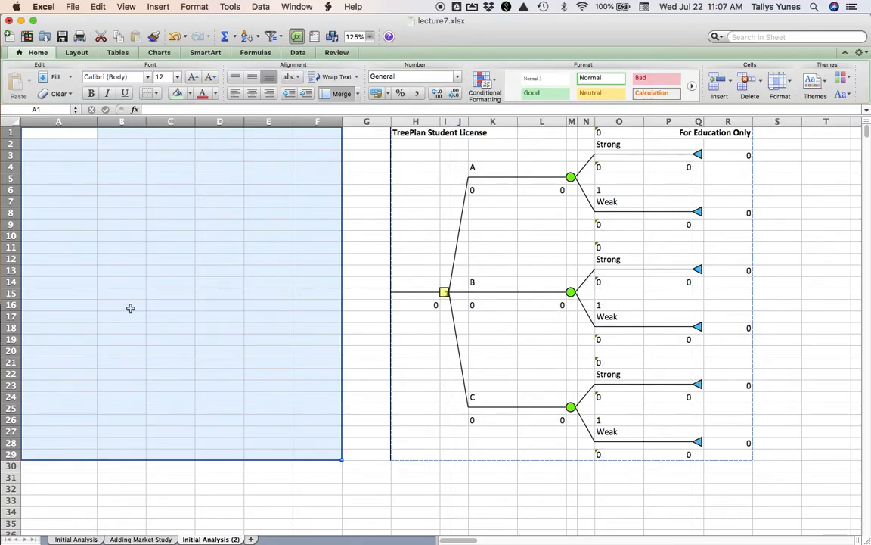
- Copy A1:G33 from the Adding Market Study sheet and paste it at A1 of the Initial Analysis (2) sheet
left_click(141, 538)
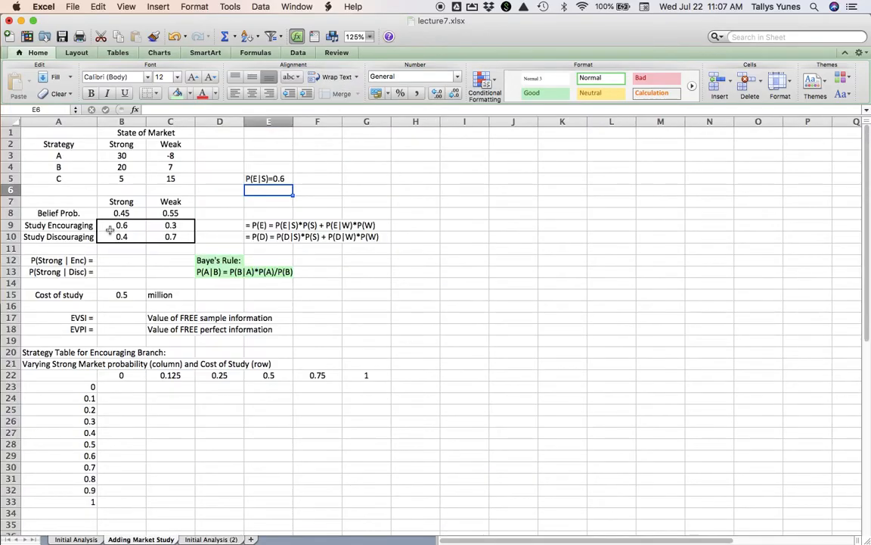
left_click(64, 131)
key("shift+Right")
key("shift+Right")
key("shift+Right")
key("shift+Right")
key("shift+Right")
key("shift+Right")
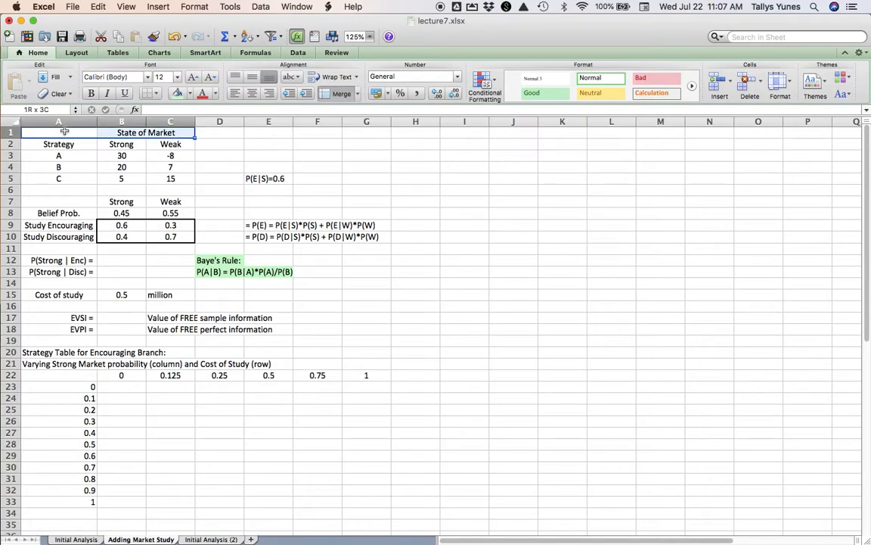
key("shift+Down")
key("shift+Down")
key("shift+Down")
key("shift+Down")
key("shift+Down")
key("shift+Down")
key("shift+Down")
key("shift+Down")
key("shift+Down")
key("shift+Down")
key("shift+Down")
key("shift+Down")
key("shift+Down")
key("shift+Down")
key("shift+Down")
key("shift+Down")
key("shift+Down")
key("shift+Down")
key("shift+Down")
key("shift+Down")
key("shift+Down")
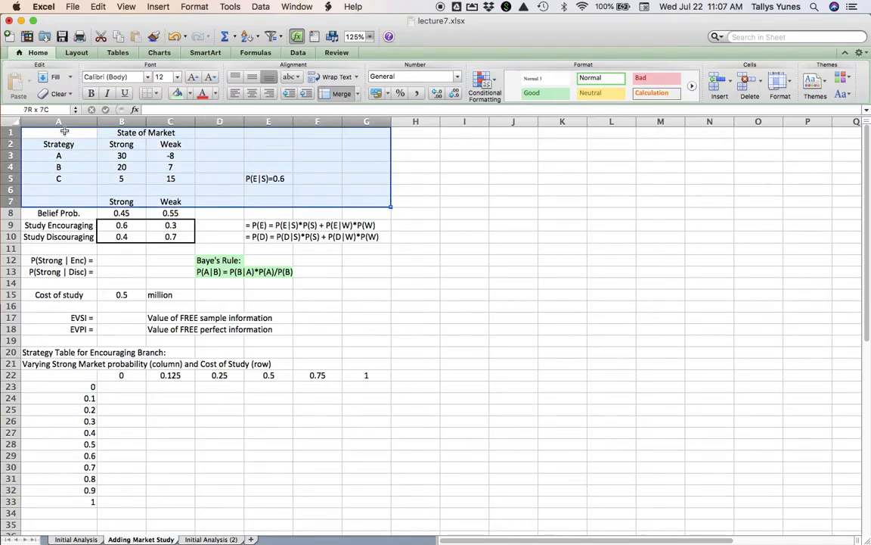
key("shift+Down")
key("shift+Down")
key("shift+Down")
key("shift+Down")
key("shift+Down")
key("shift+Down")
key("shift+Down")
key("shift+Down")
key("shift+Down")
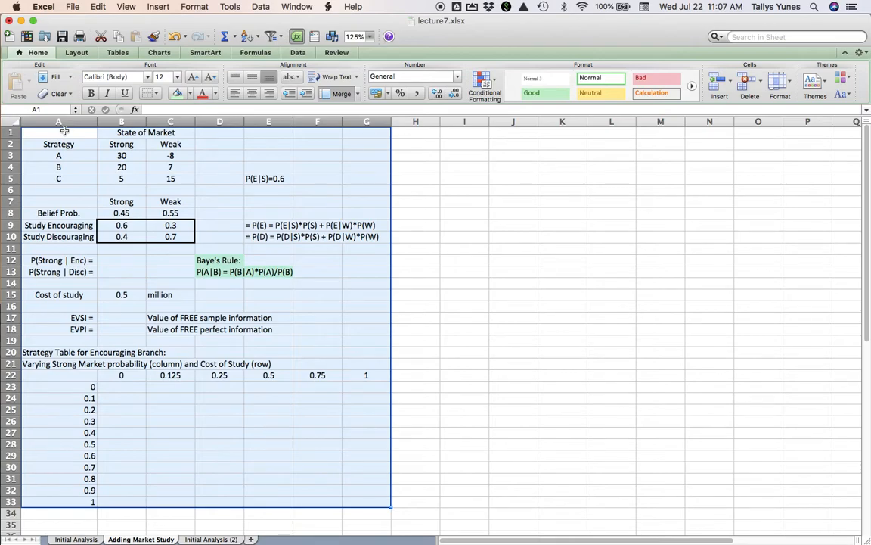
key("super+c")
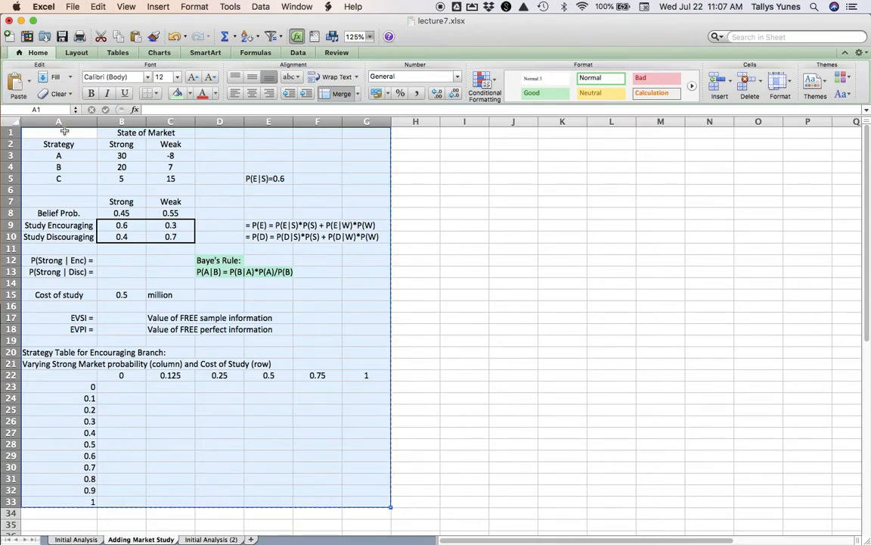
left_click(214, 540)
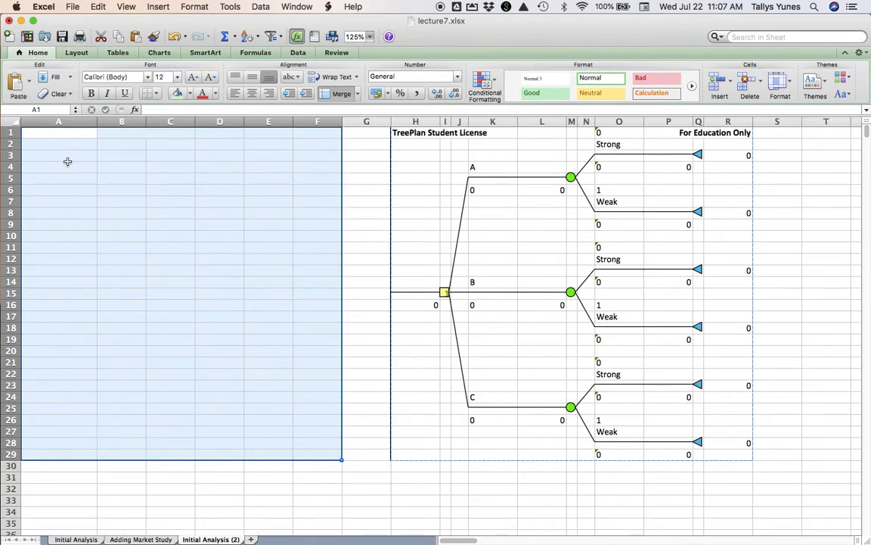
left_click(65, 133)
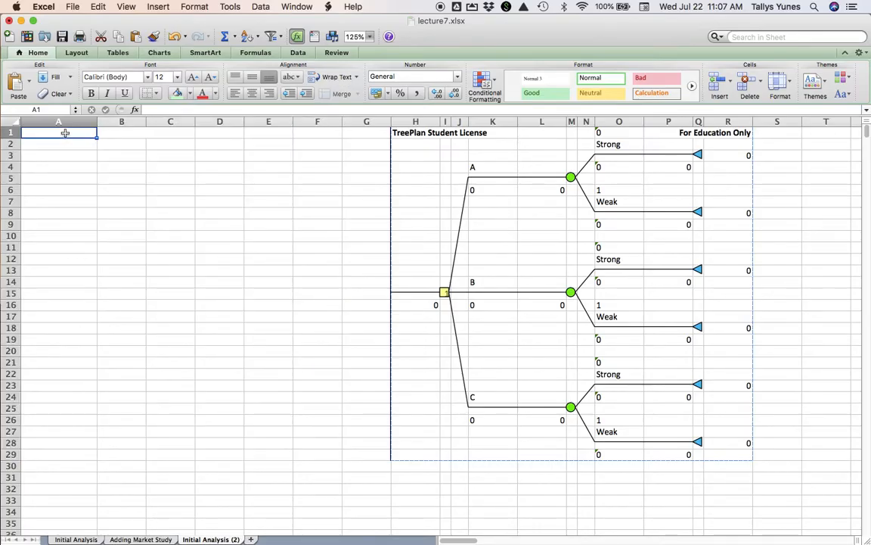
key("super+v")
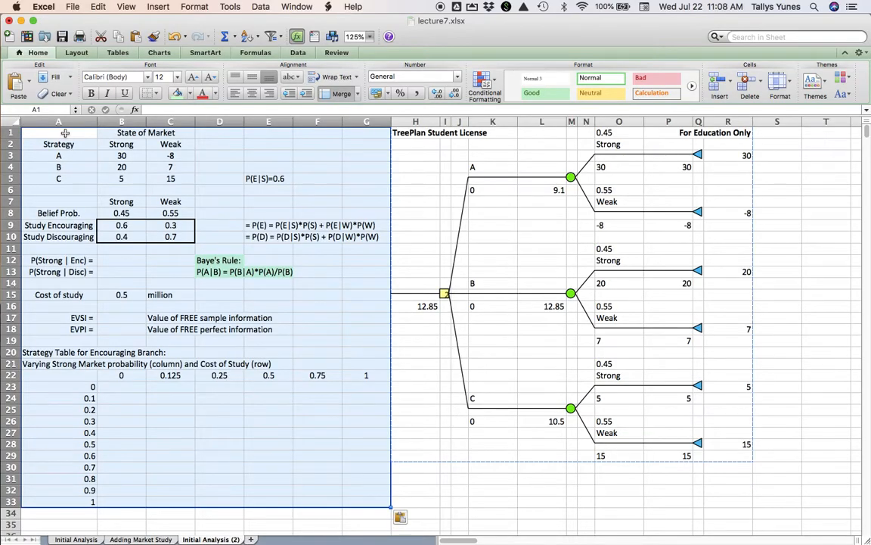
left_click(121, 248)
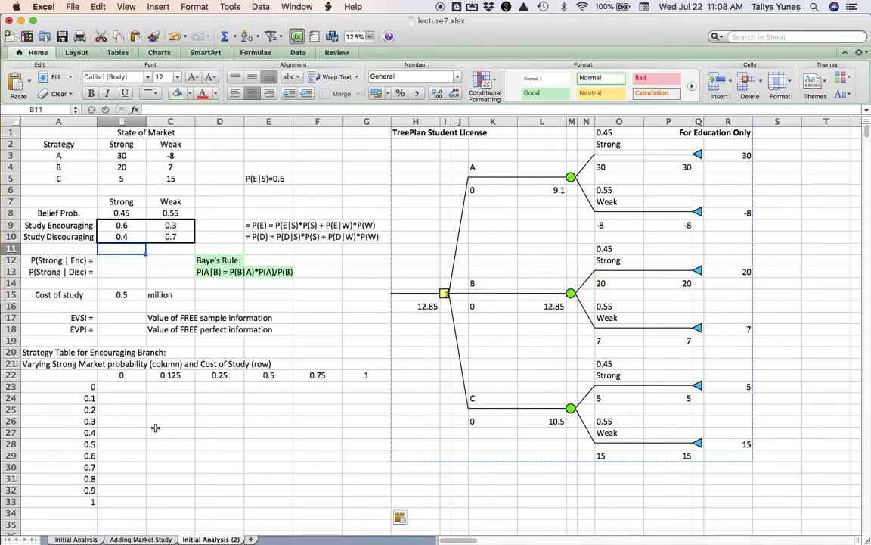
- Insert an event node before the root decision node of the TreePlan tree on the Initial Analysis (2) sheet
left_click(76, 539)
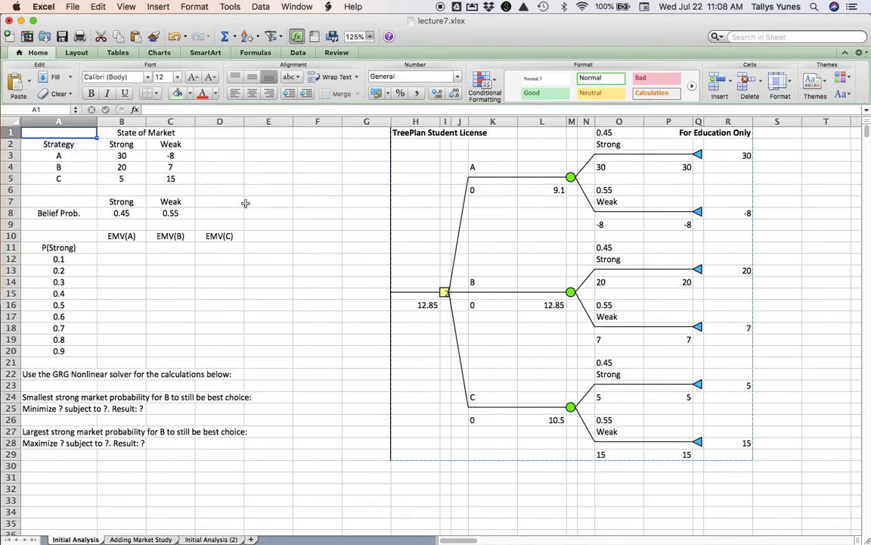
left_click(205, 539)
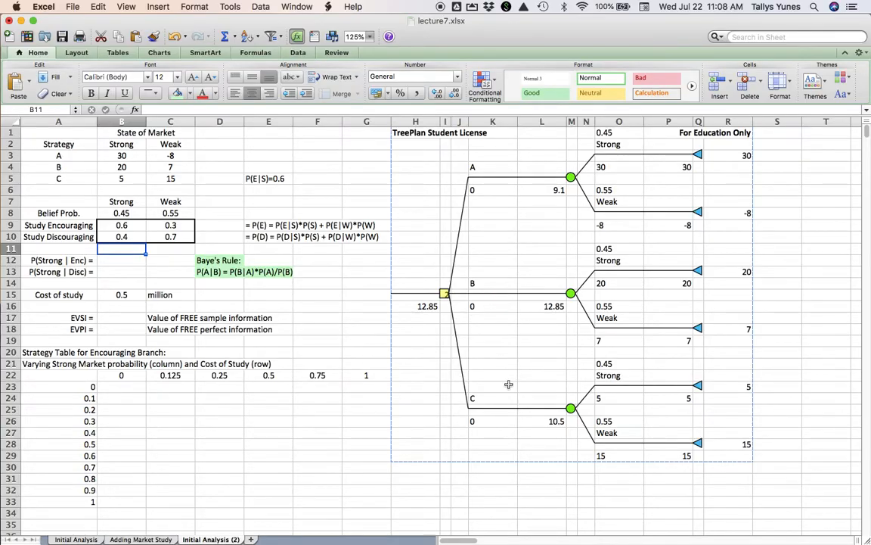
left_click(444, 294)
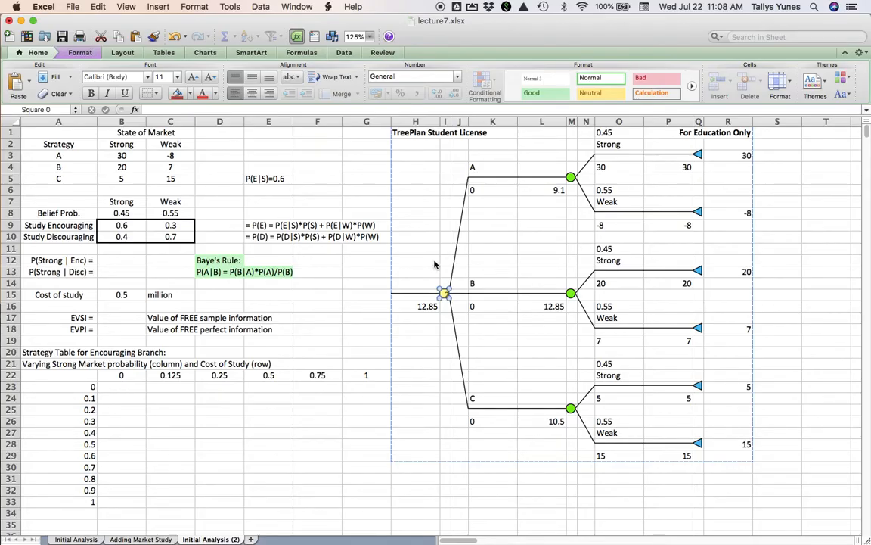
key("alt+super+t")
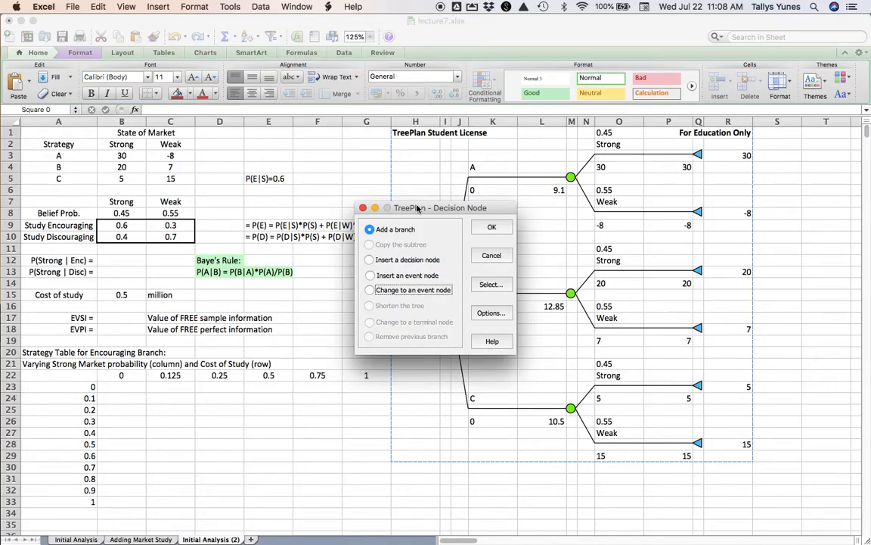
left_click_drag(411, 208, 299, 343)
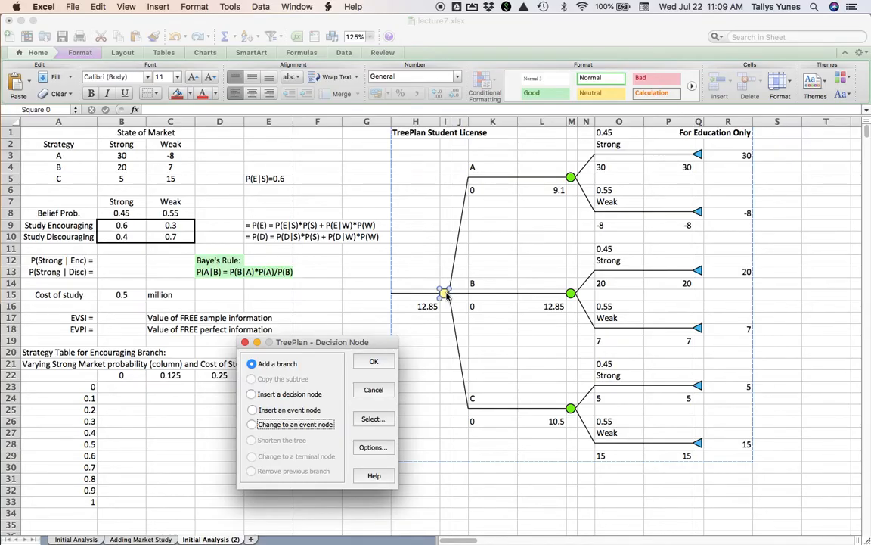
left_click(255, 410)
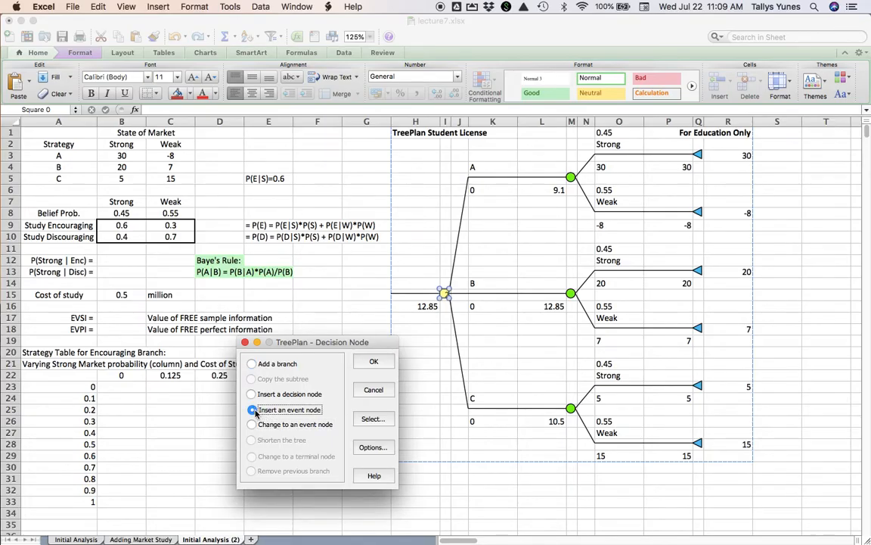
left_click(365, 367)
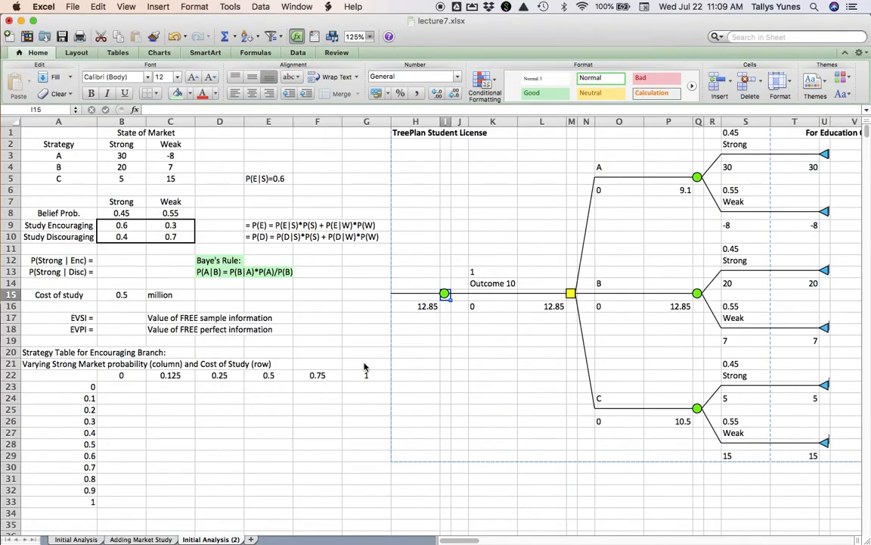
- Add a second branch to the event node at the root of the tree
left_click(446, 295)
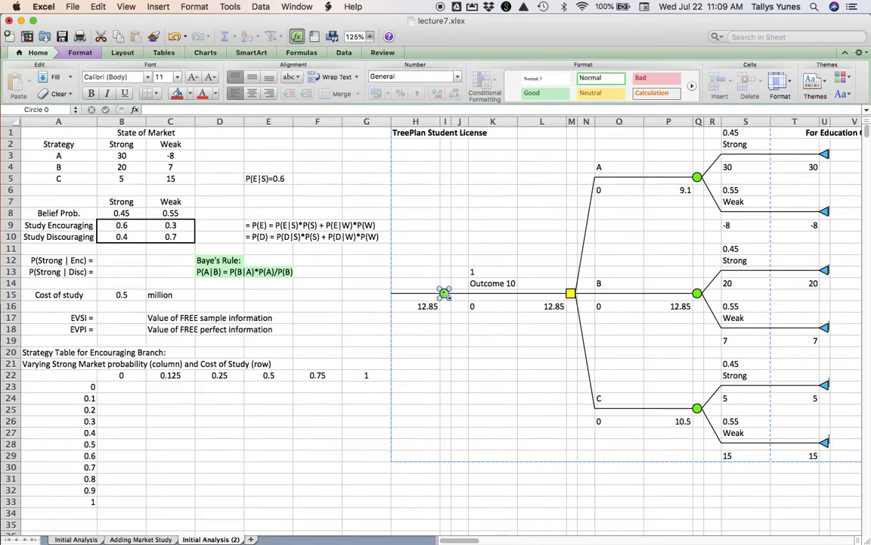
key("alt+super+t")
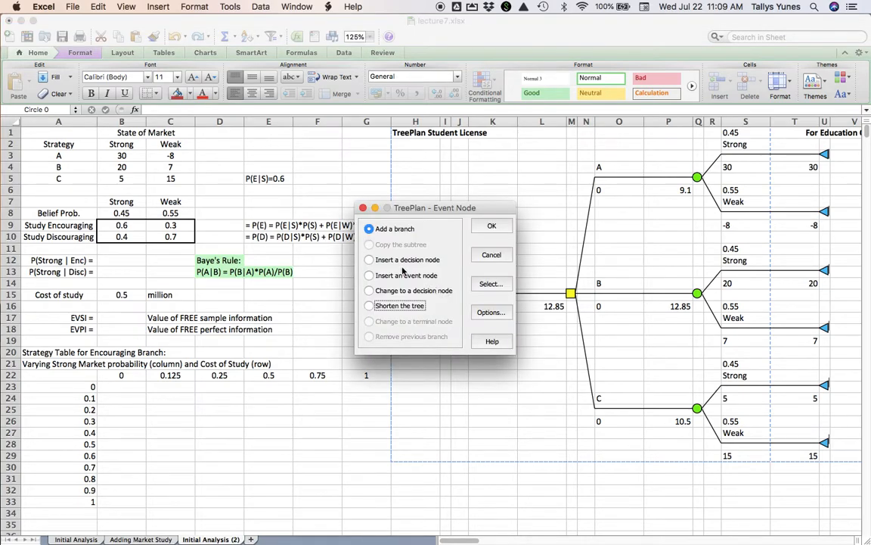
left_click(492, 227)
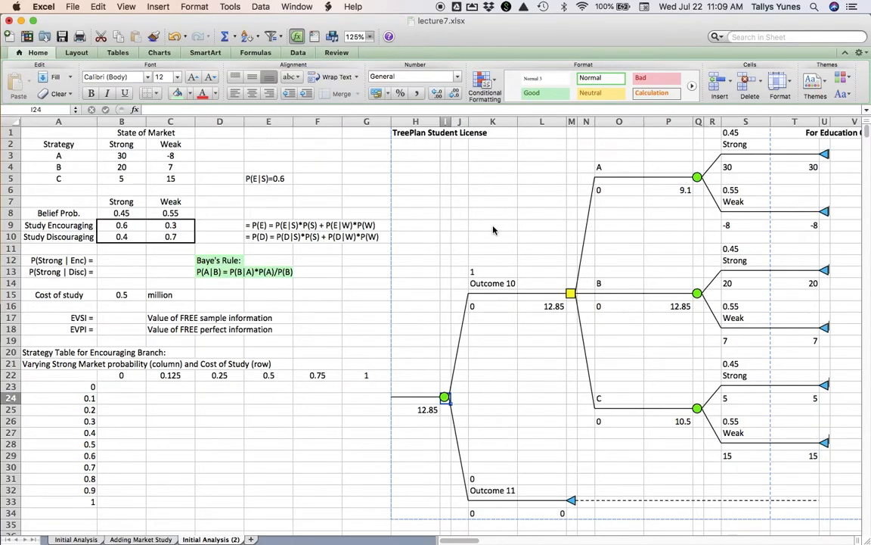
- Label the root event node's two branches Encouraging in K14 and Discouraging in K32
left_click(496, 283)
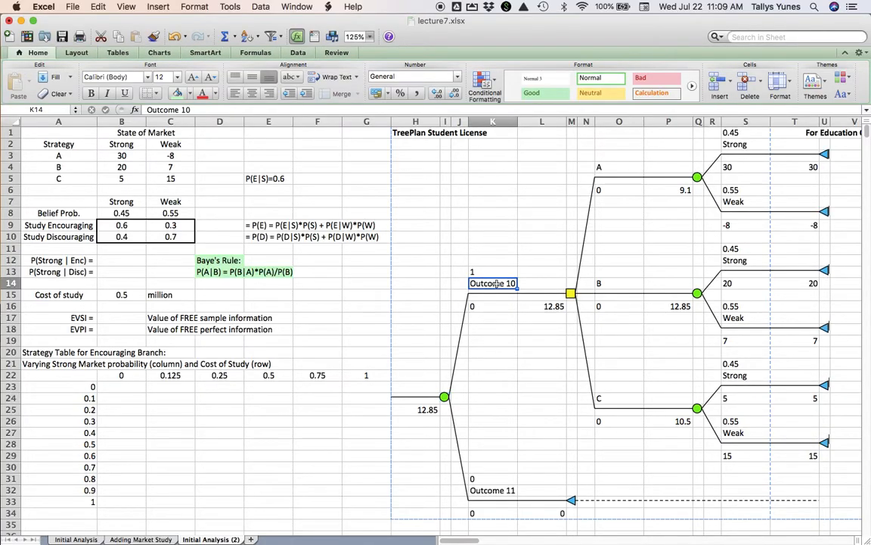
type("Encouraging")
key("Return")
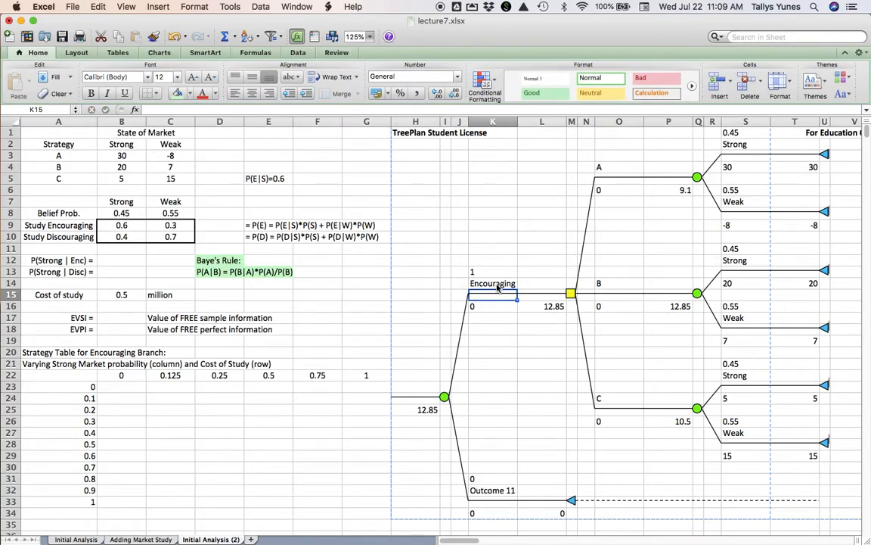
left_click(493, 490)
type("Discouraging")
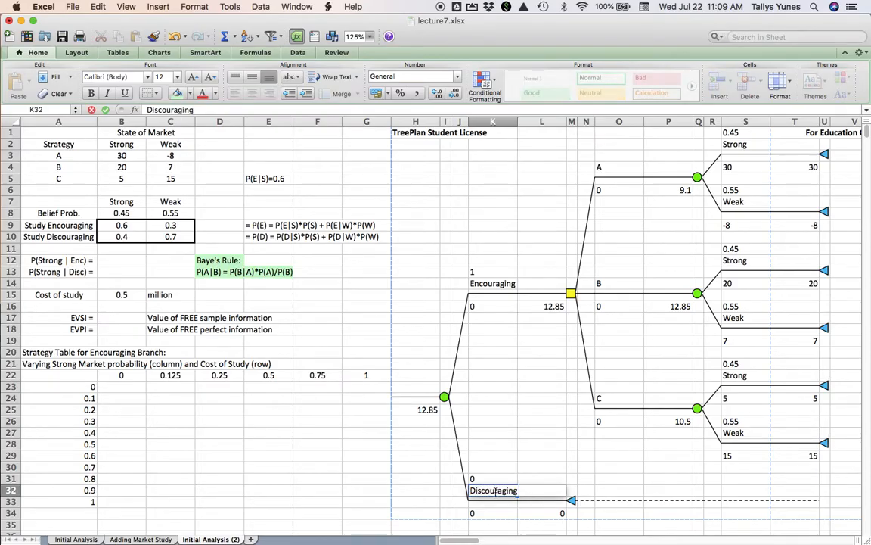
key("Return")
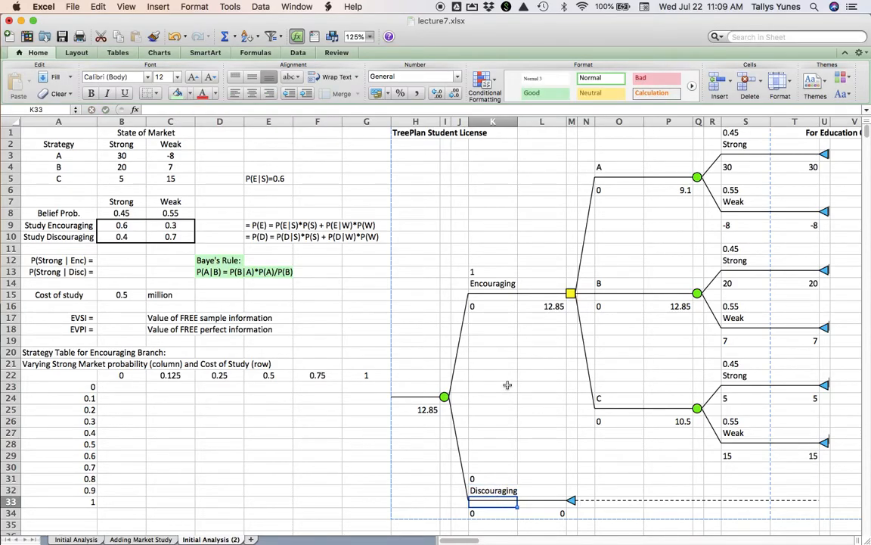
- Insert a decision node before the event node that splits into Encouraging and Discouraging
left_click(481, 272)
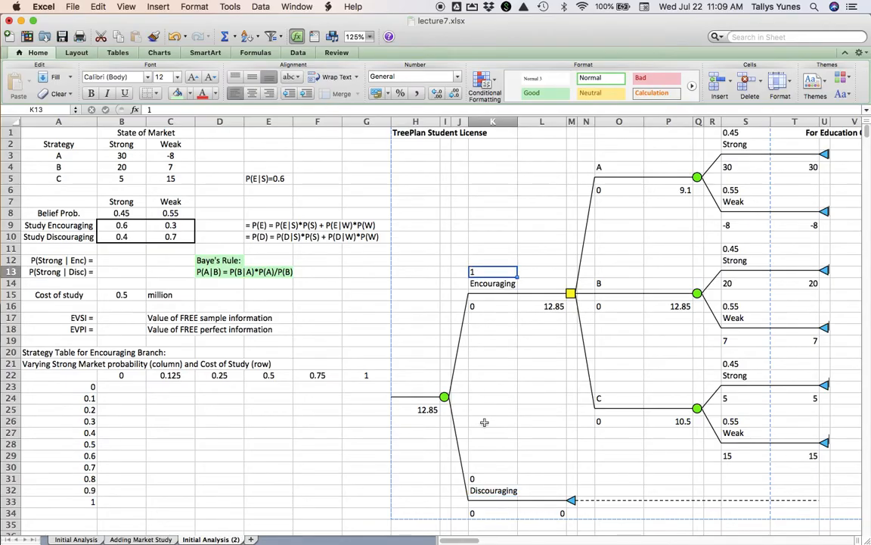
left_click(488, 478)
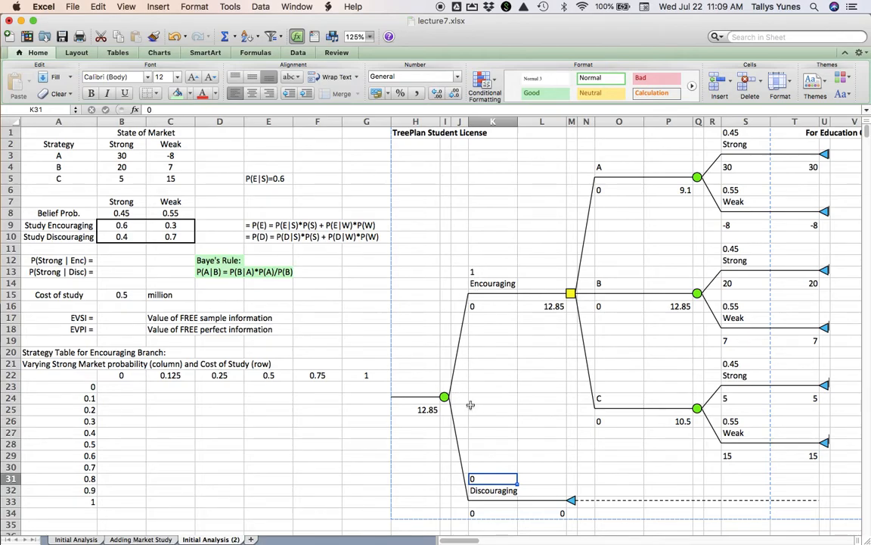
scroll(471, 405, "down", 5)
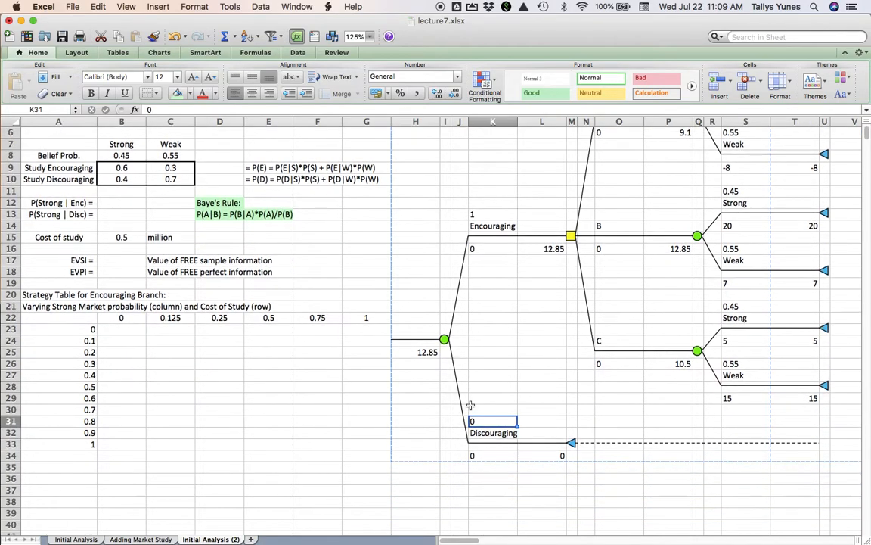
scroll(470, 405, "down", 3)
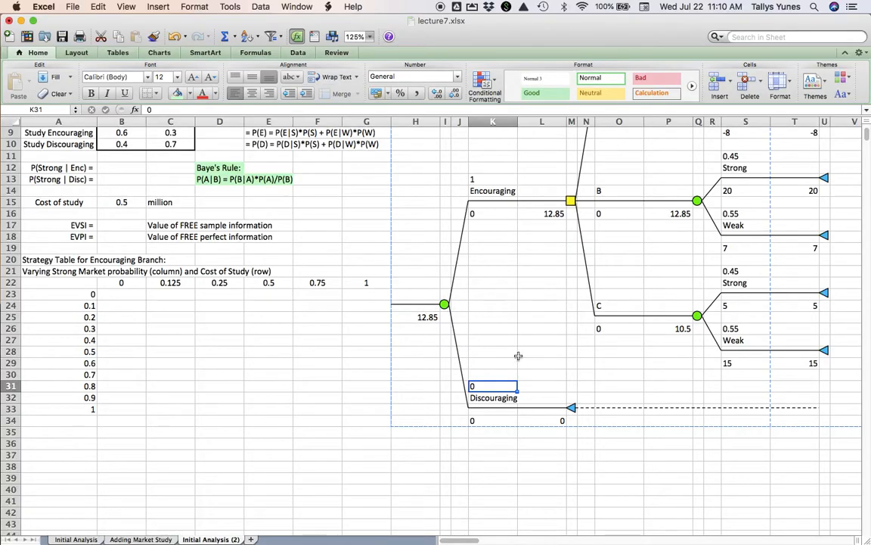
left_click(445, 304)
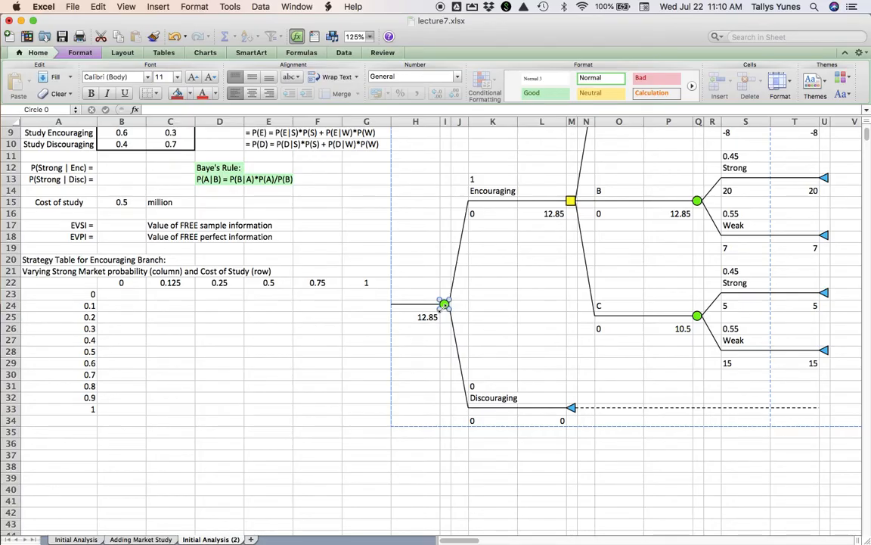
key("super+alt+t")
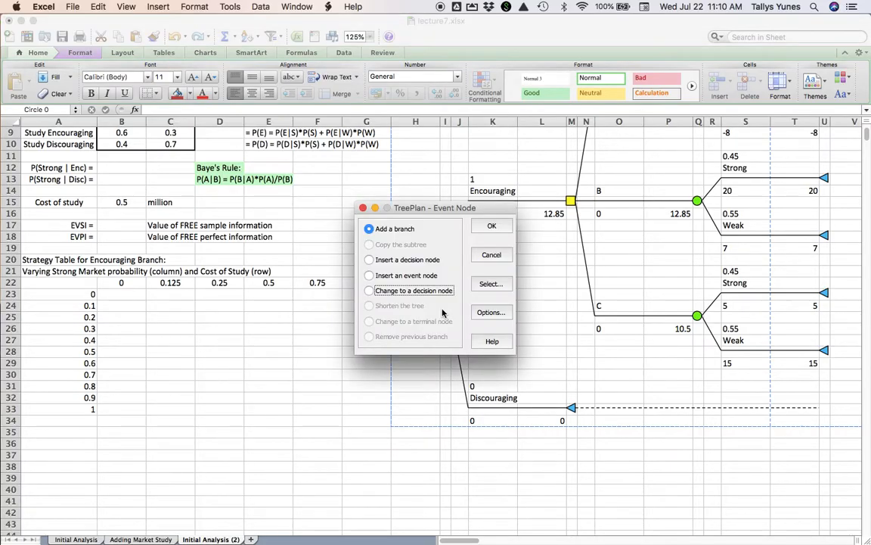
left_click(369, 260)
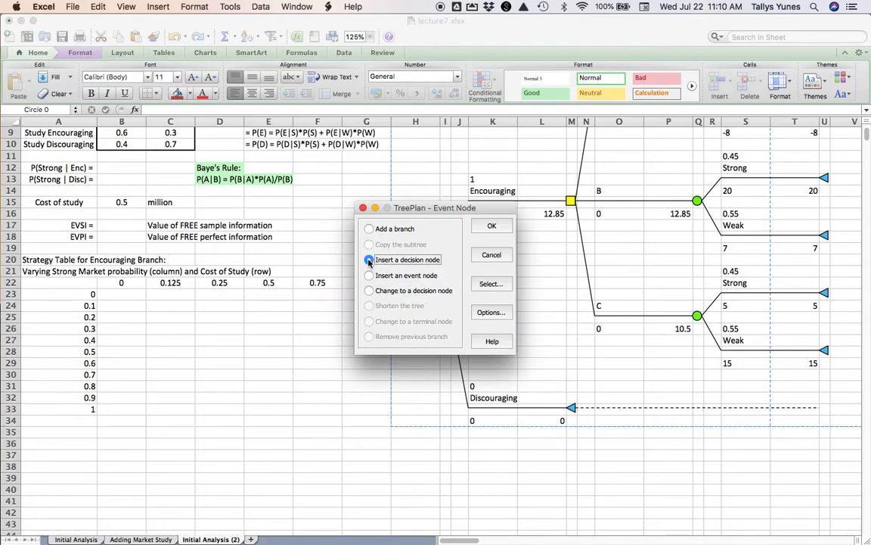
left_click(492, 227)
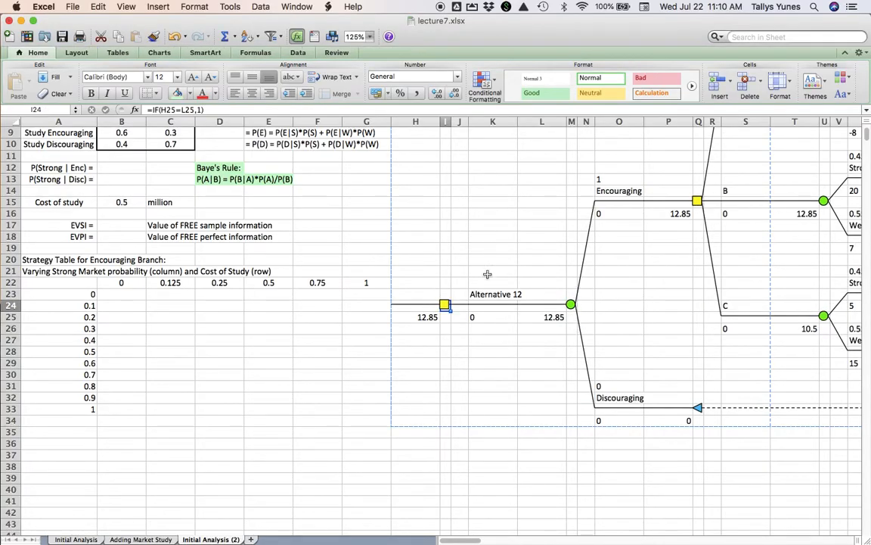
- Add a second branch to the decision node at the root of the tree
left_click(445, 305)
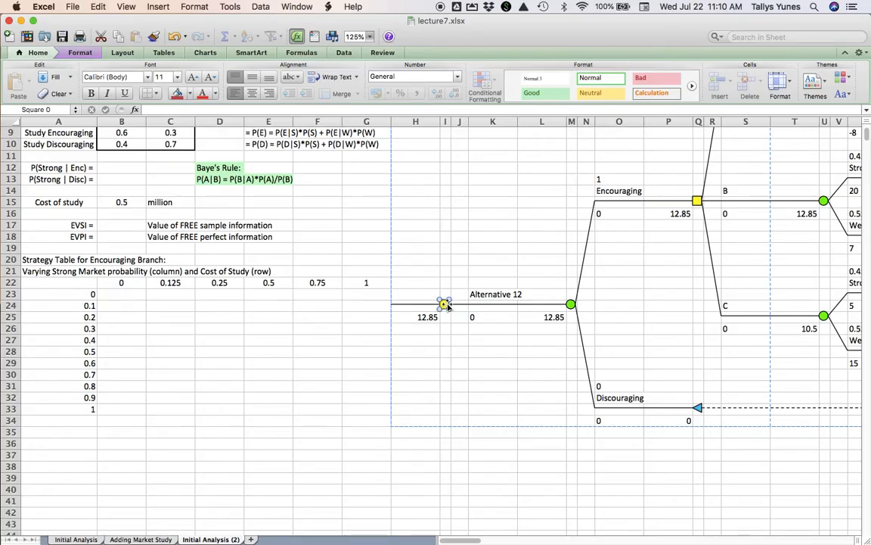
key("alt+super+t")
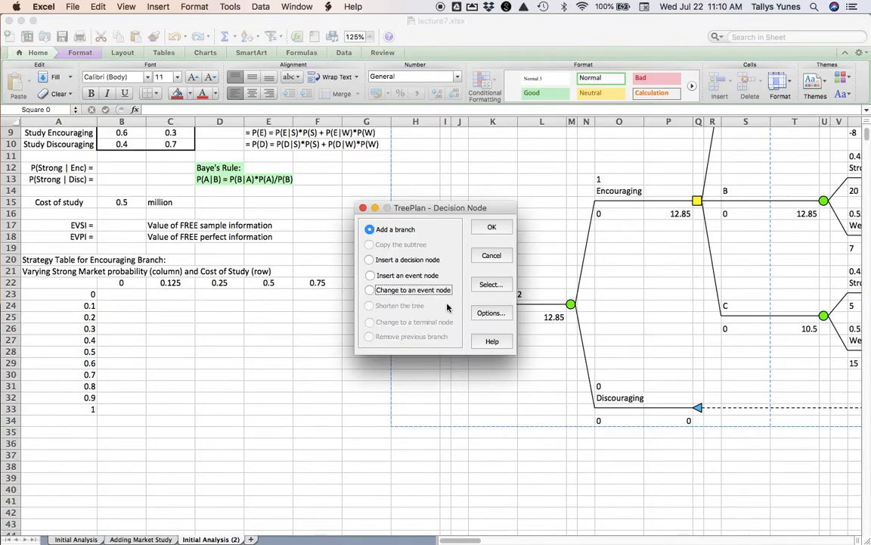
left_click(488, 230)
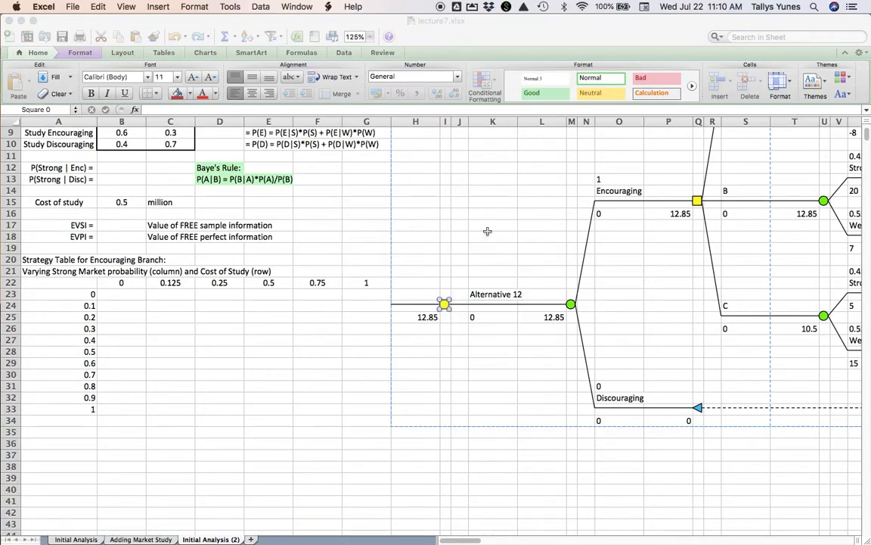
- Label the root decision node's two branches Test in K23 and Not test in K37
left_click(503, 294)
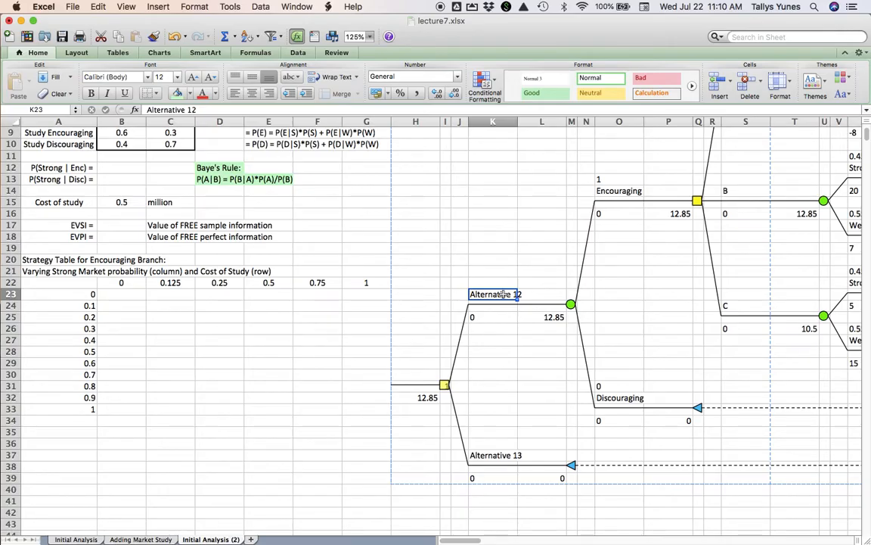
type("Test")
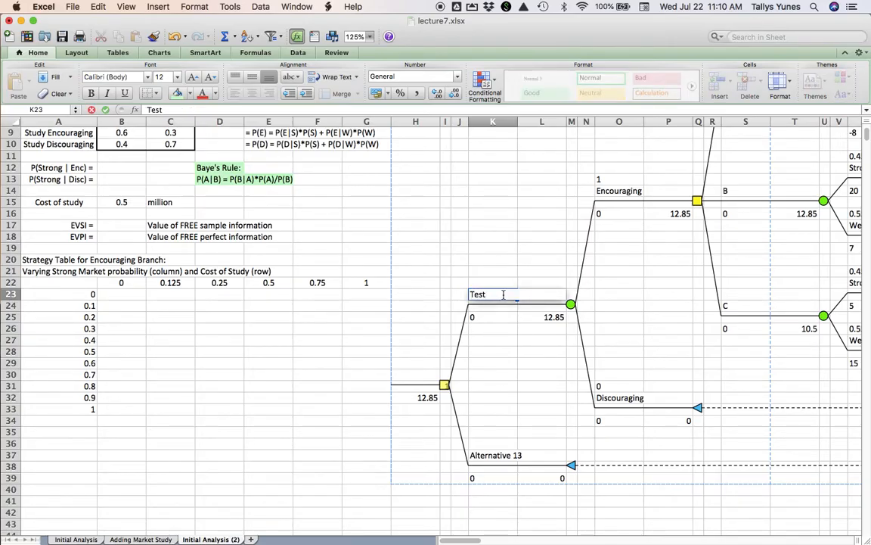
left_click(502, 454)
type("Not")
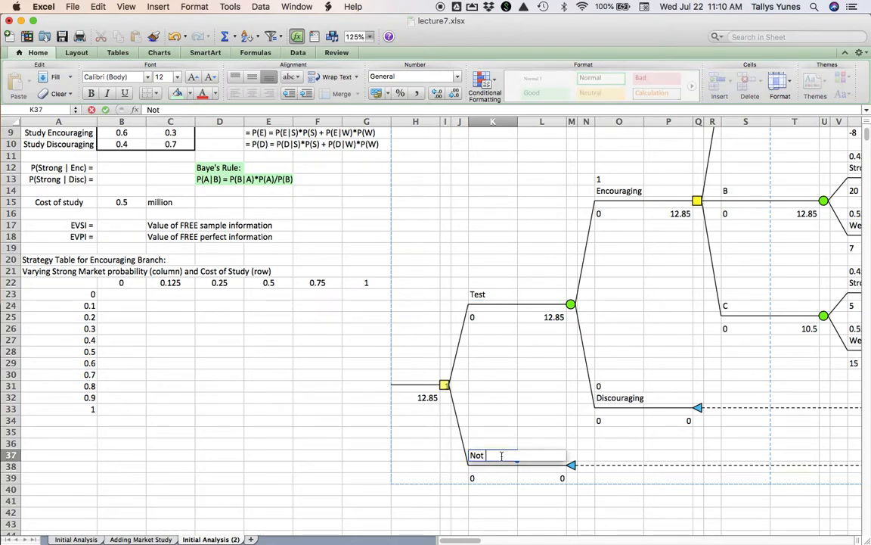
type(" test")
key("Return")
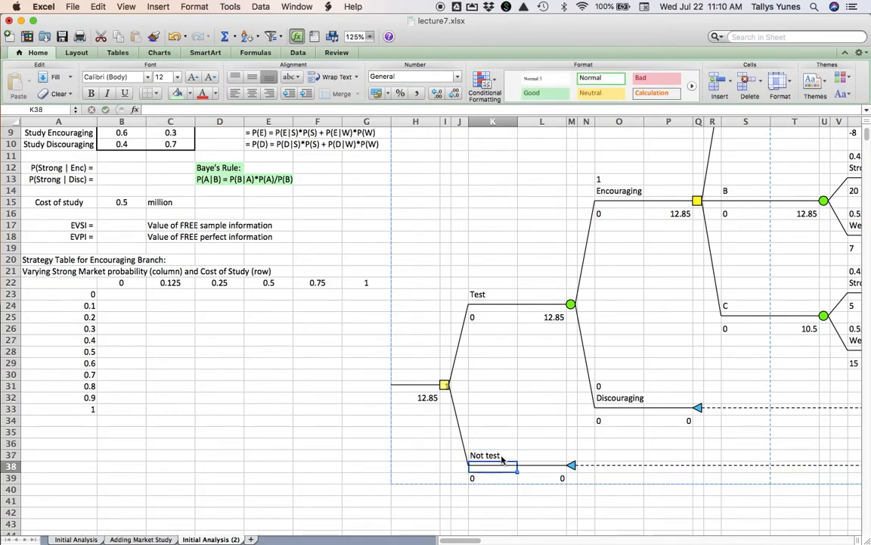
- Copy the TreePlan subtree starting at the decision node that ends the Encouraging branch
scroll(506, 303, "right", 6)
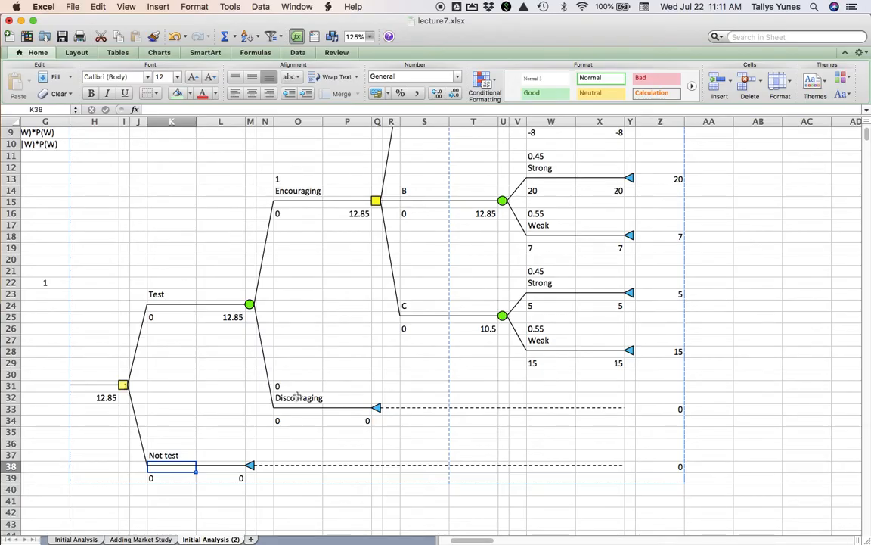
scroll(354, 224, "up", 3)
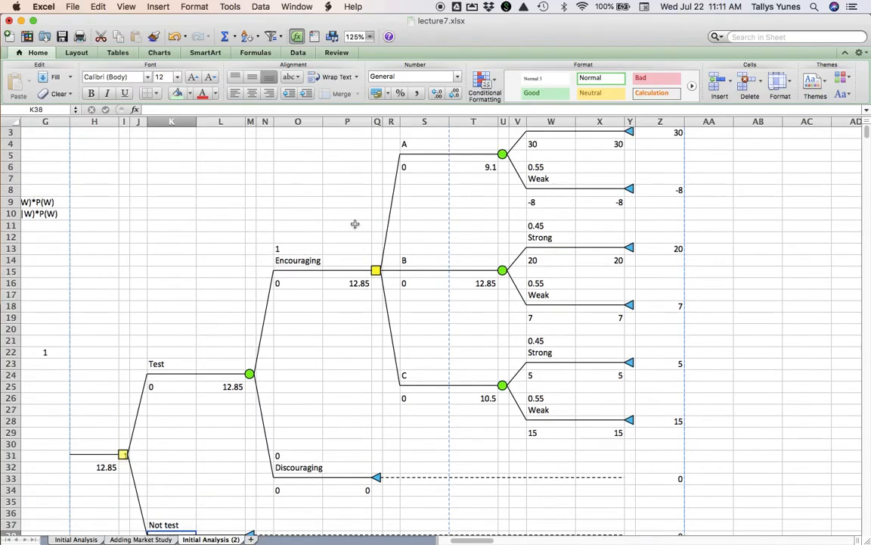
right_click(427, 422)
left_click(668, 292)
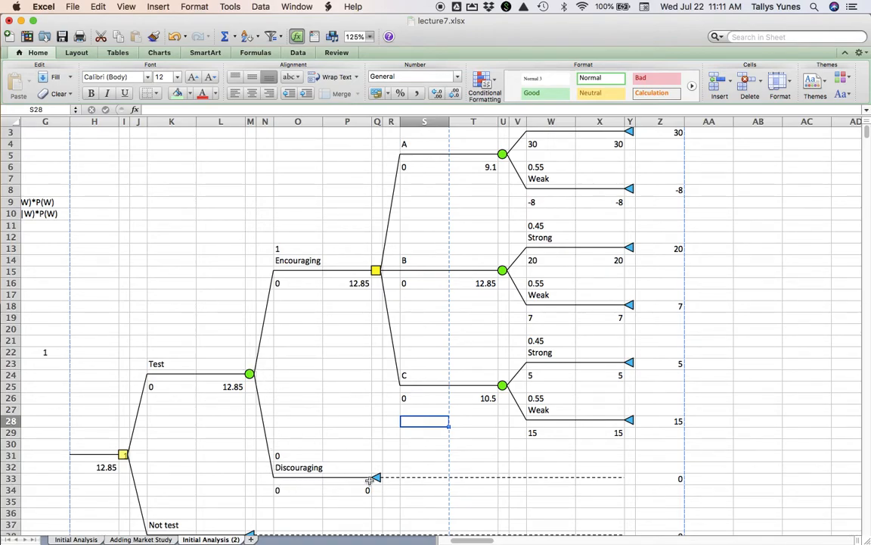
scroll(383, 460, "down", 5)
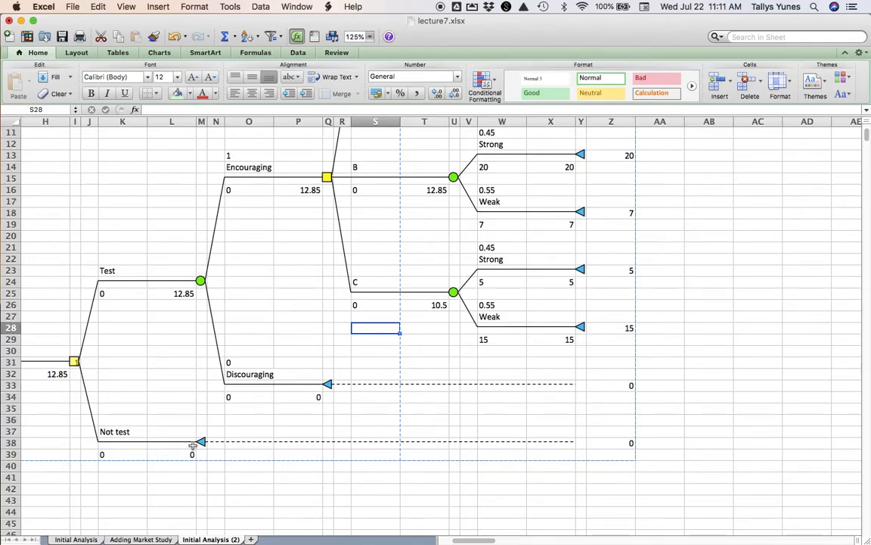
scroll(405, 273, "up", 5)
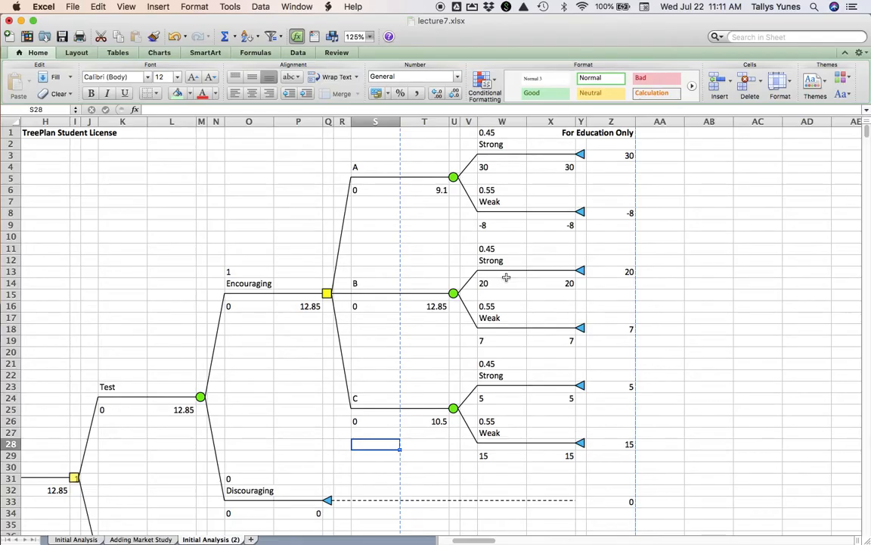
left_click(327, 294)
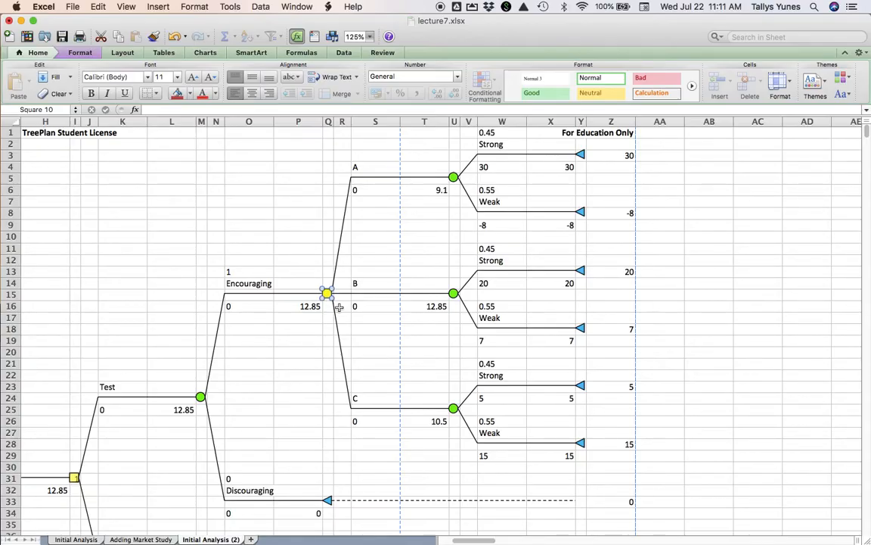
key("alt+super+t")
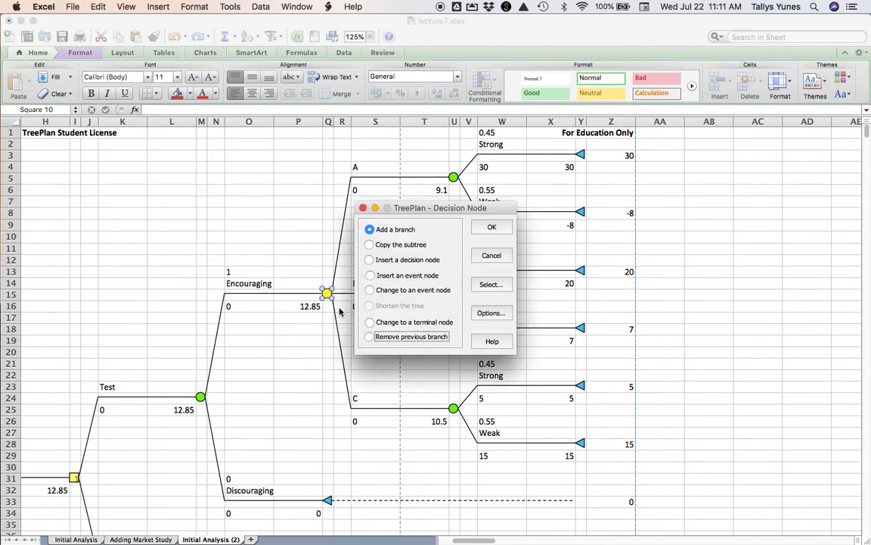
left_click(370, 244)
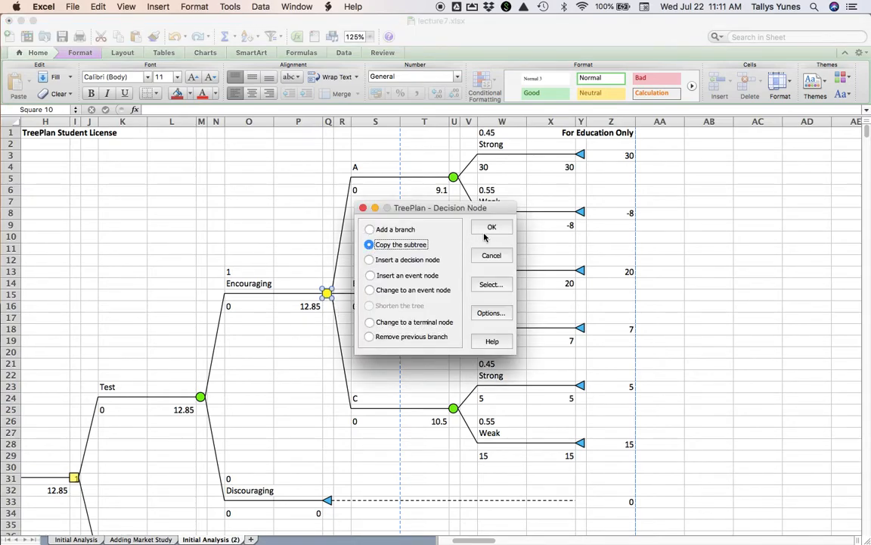
left_click(492, 227)
- Paste the copied strategy subtree onto the terminal node of the Discouraging branch
scroll(492, 226, "down", 5)
scroll(492, 227, "left", 1)
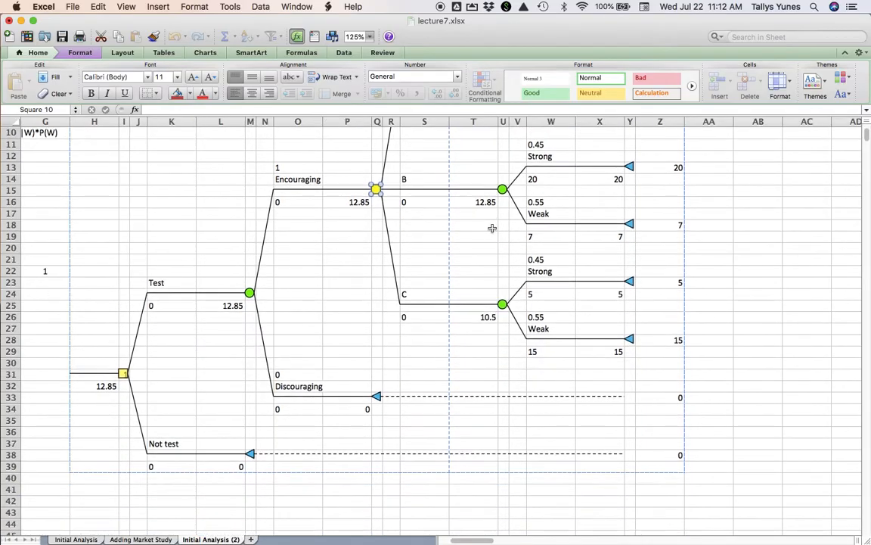
left_click(377, 339)
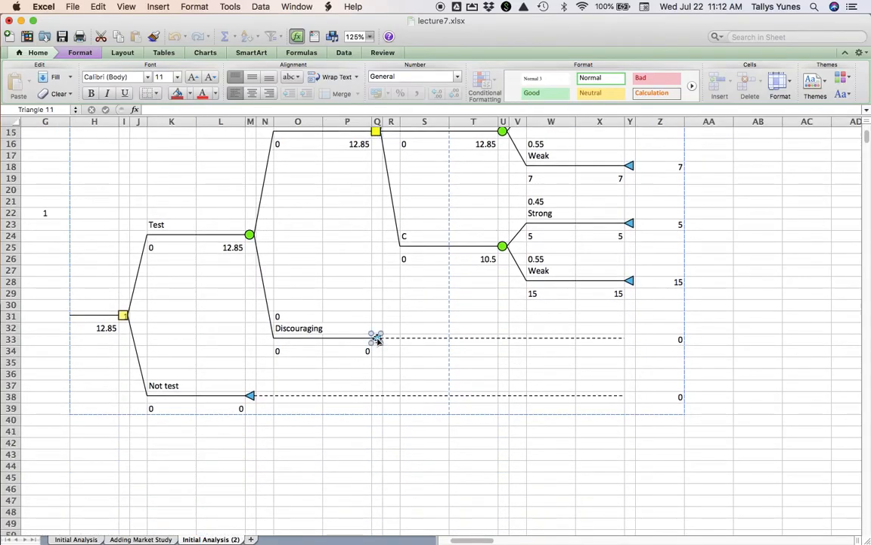
key("alt+super+t")
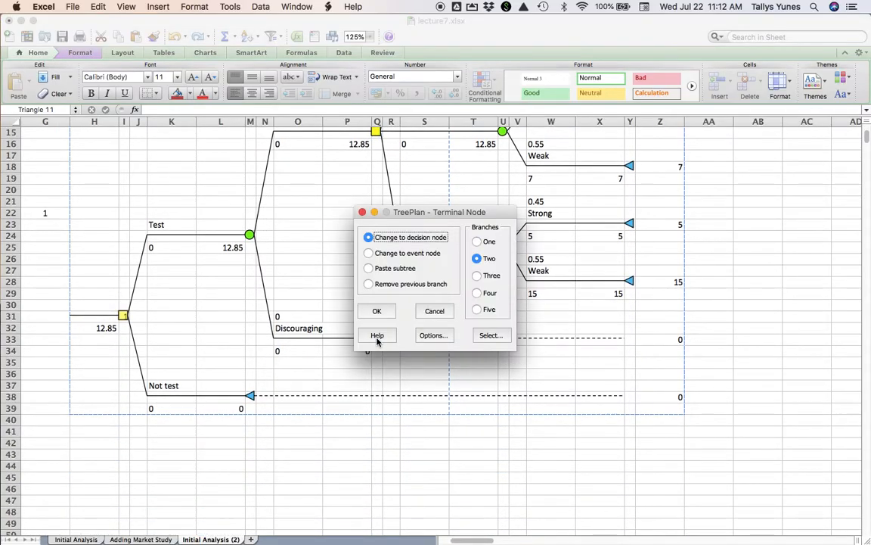
left_click(369, 268)
left_click(376, 310)
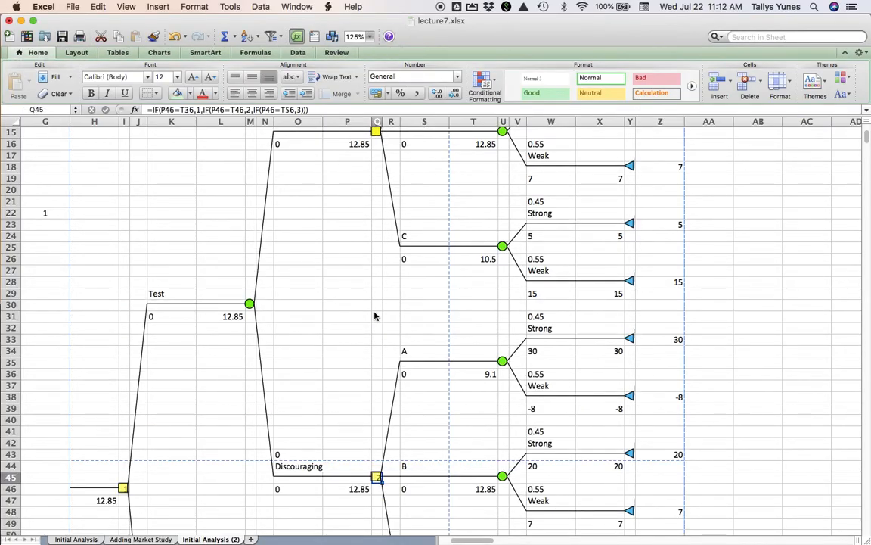
- Paste the copied strategy subtree onto the terminal node of the Not test branch
scroll(375, 316, "down", 10)
scroll(374, 316, "down", 1)
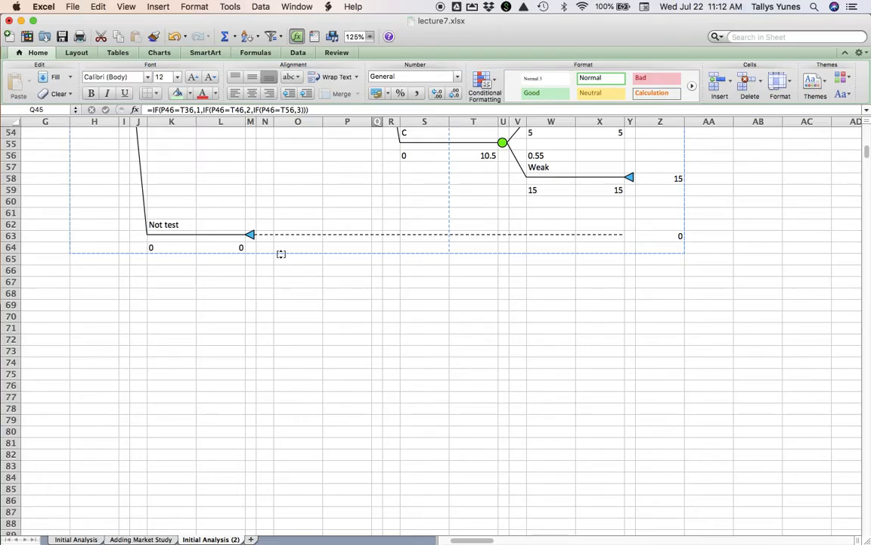
left_click(251, 236)
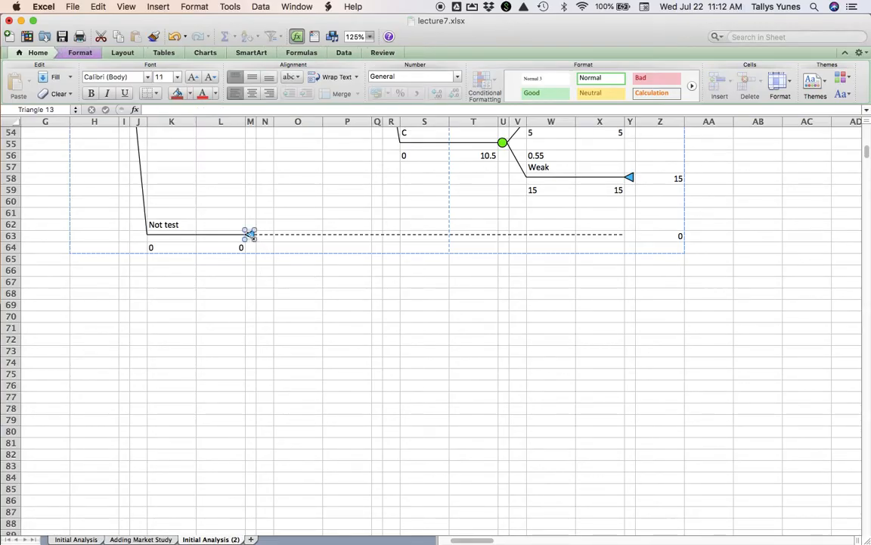
key("alt+super+t")
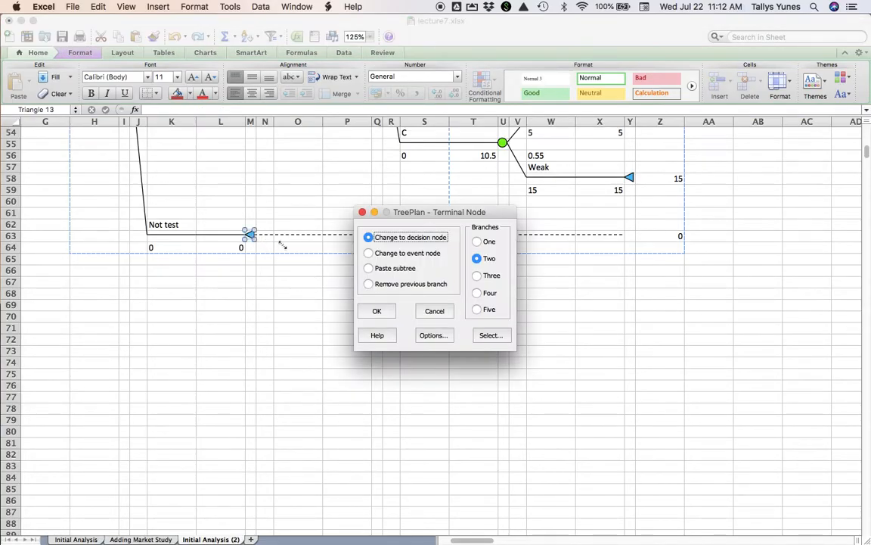
left_click(369, 268)
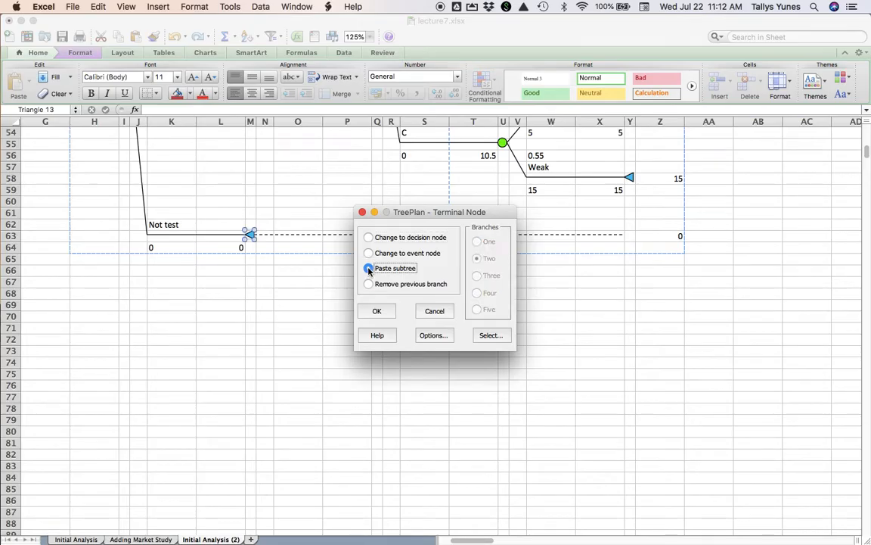
left_click(378, 312)
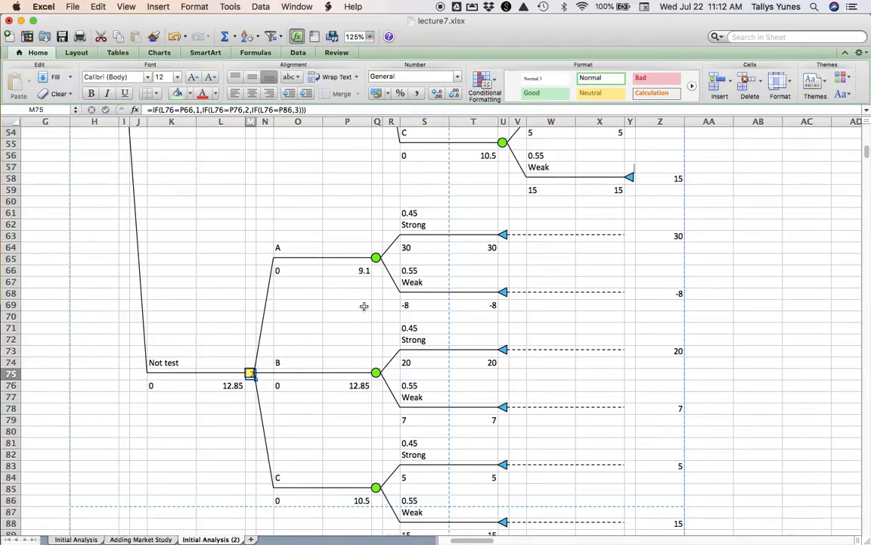
- Review the extended tree from the root decision through the Not test, Discouraging and Encouraging subtrees
scroll(286, 241, "up", 5)
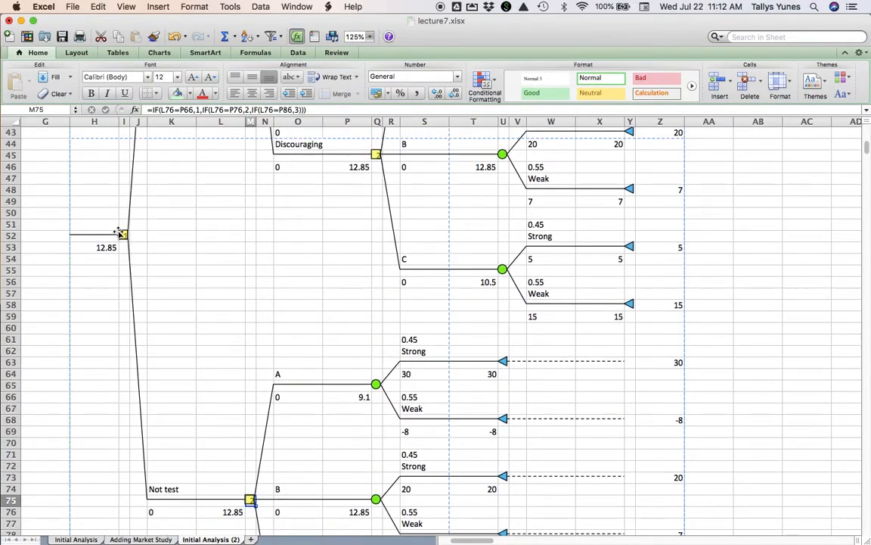
scroll(201, 443, "down", 3)
scroll(202, 443, "down", 2)
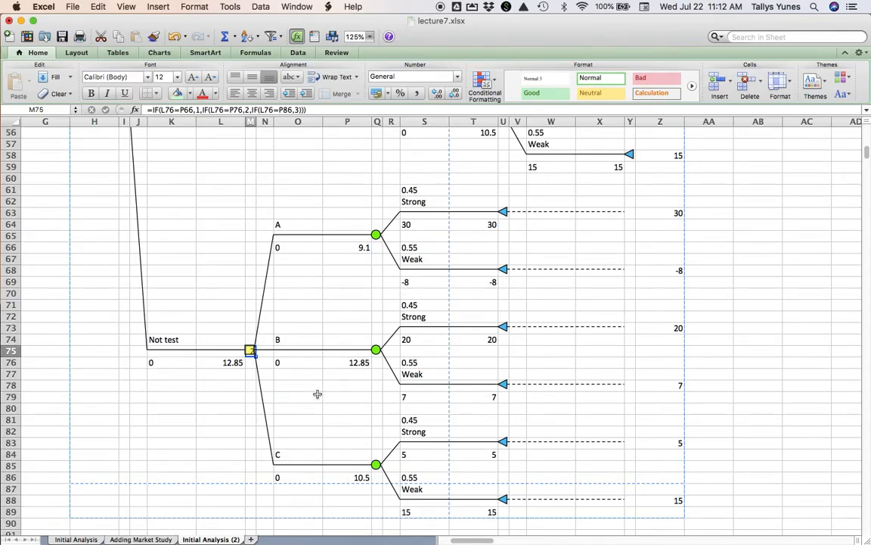
scroll(317, 394, "up", 5)
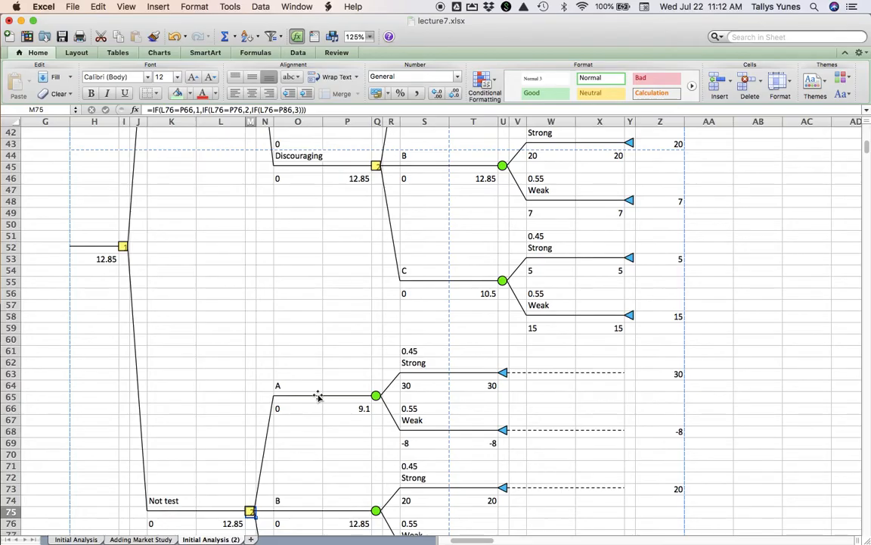
scroll(317, 395, "up", 6)
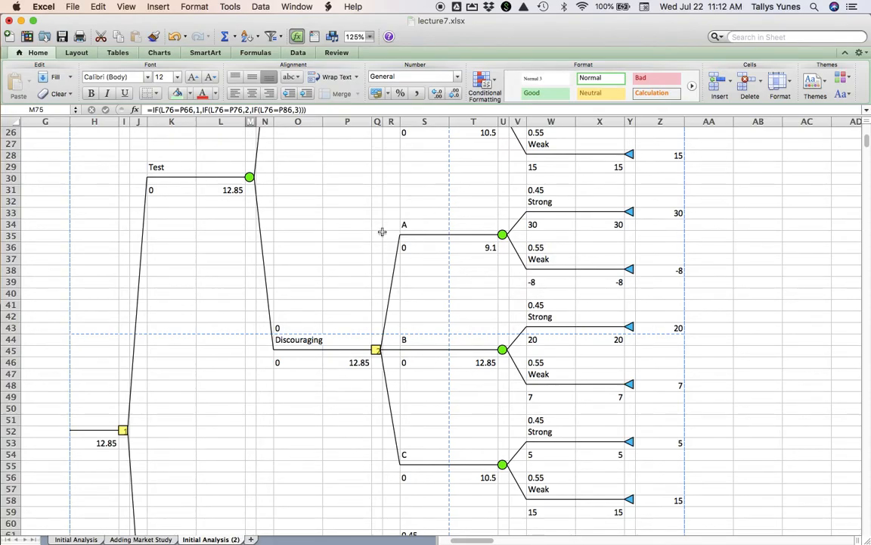
scroll(382, 232, "up", 3)
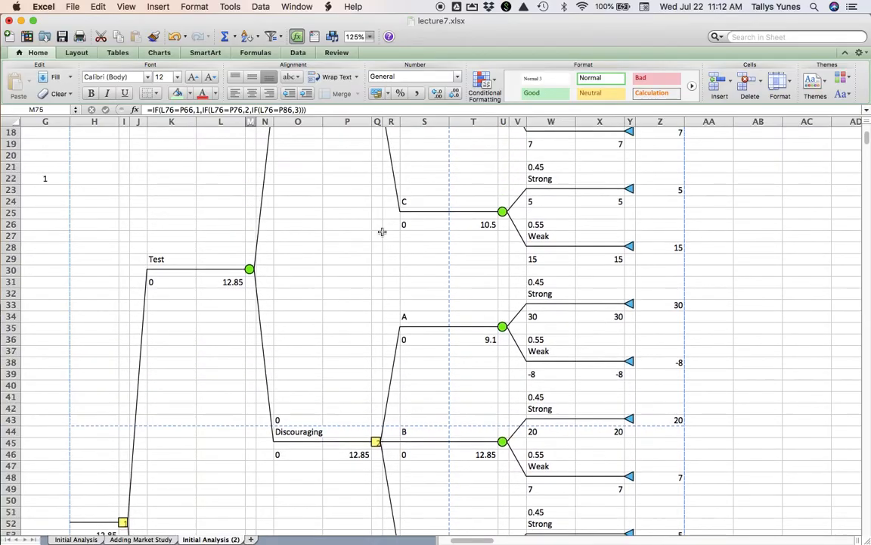
scroll(382, 231, "up", 2)
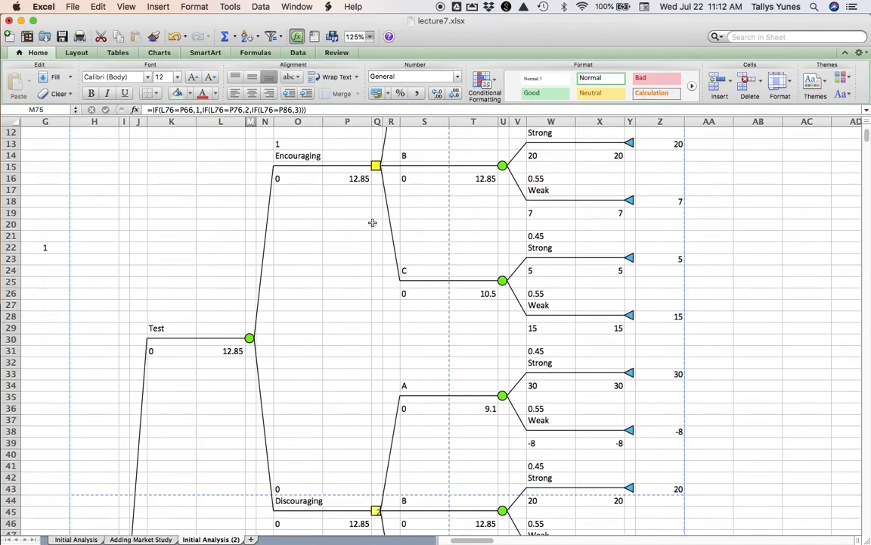
- Examine the branch probabilities in O13, W1 and W6 alongside the study probability table and the P(E) and P(D) formulas
left_click(292, 144)
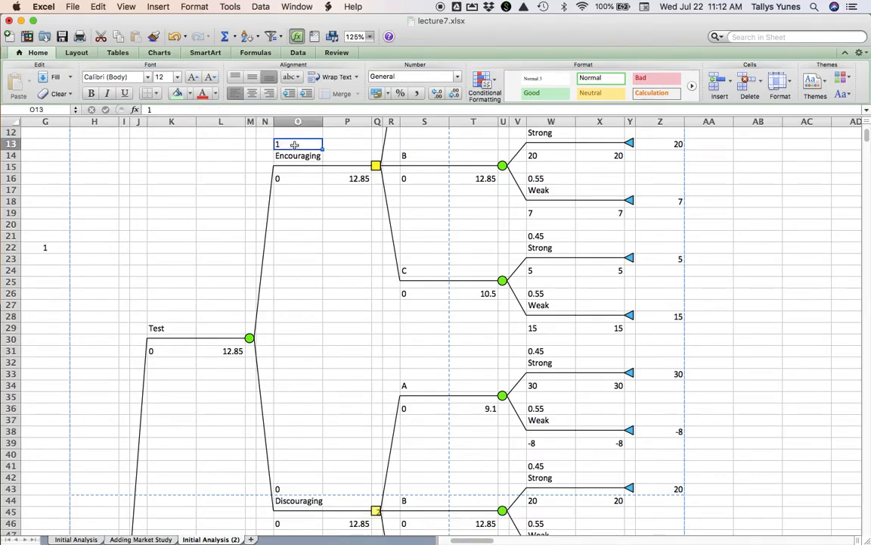
scroll(345, 377, "up", 2)
scroll(344, 377, "up", 5)
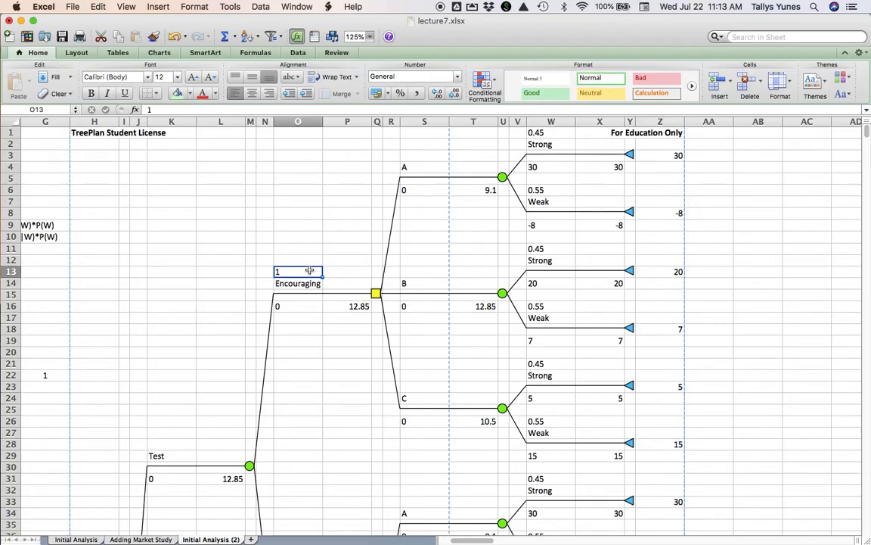
scroll(219, 272, "left", 6)
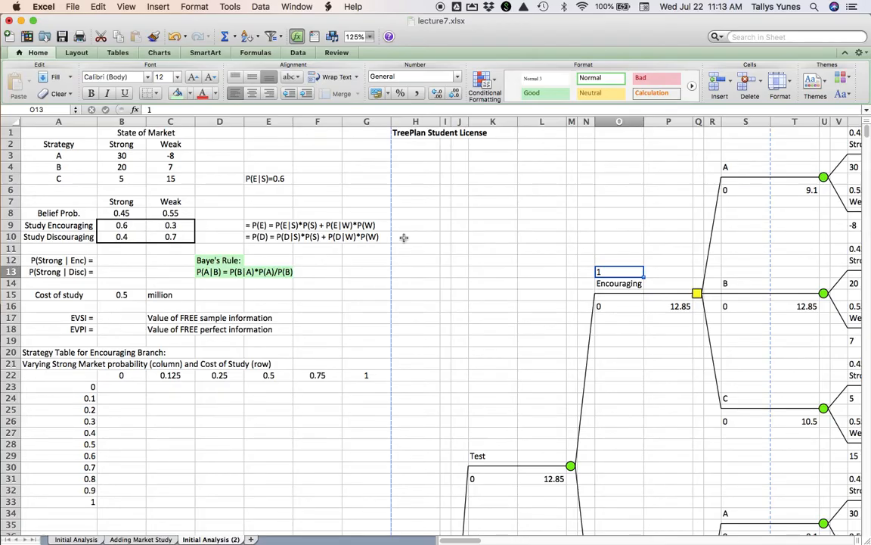
scroll(431, 225, "right", 5)
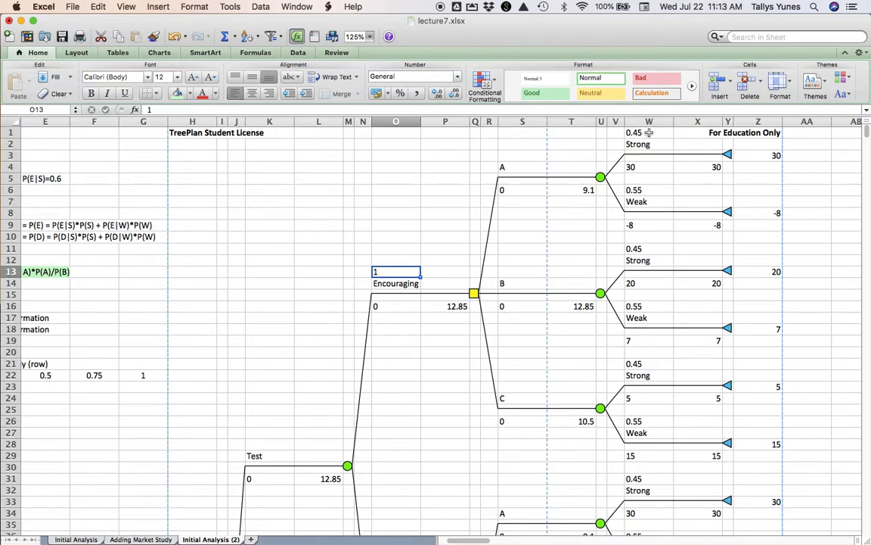
left_click(649, 133)
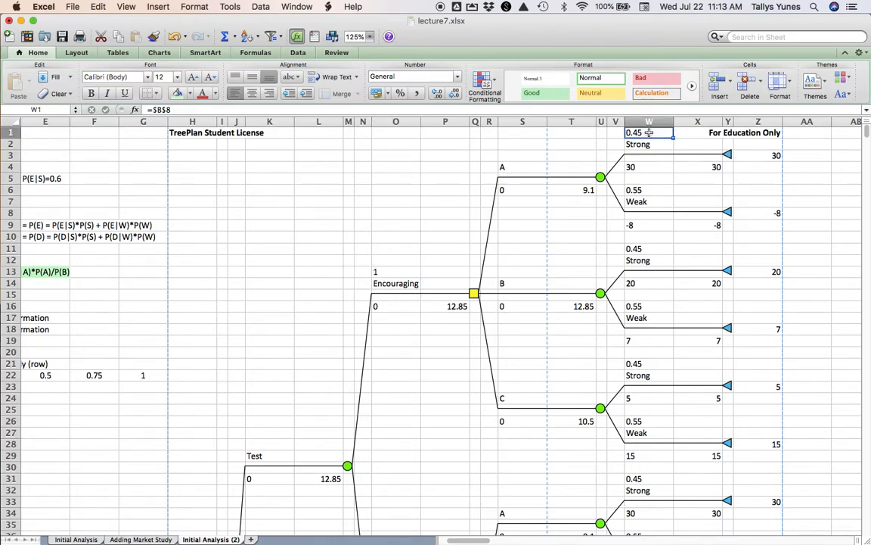
left_click(399, 273)
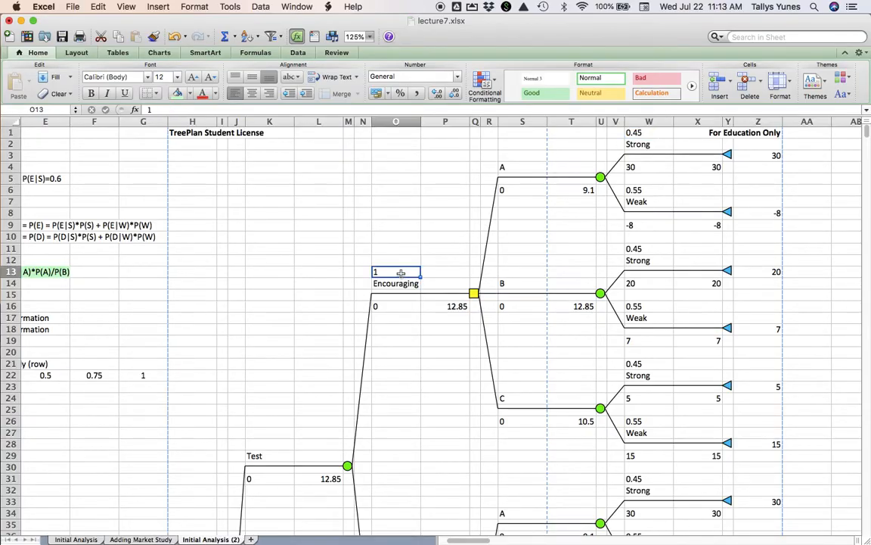
left_click(647, 134)
left_click(653, 190)
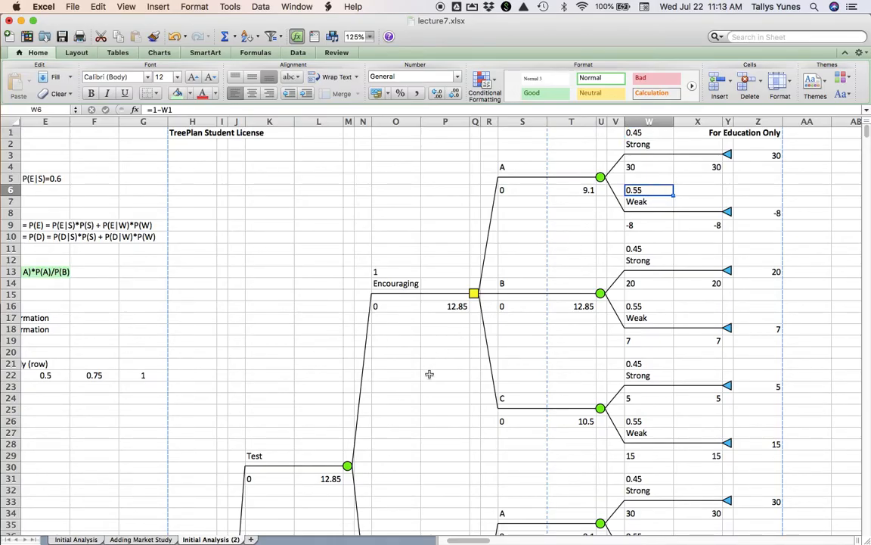
scroll(431, 369, "down", 10)
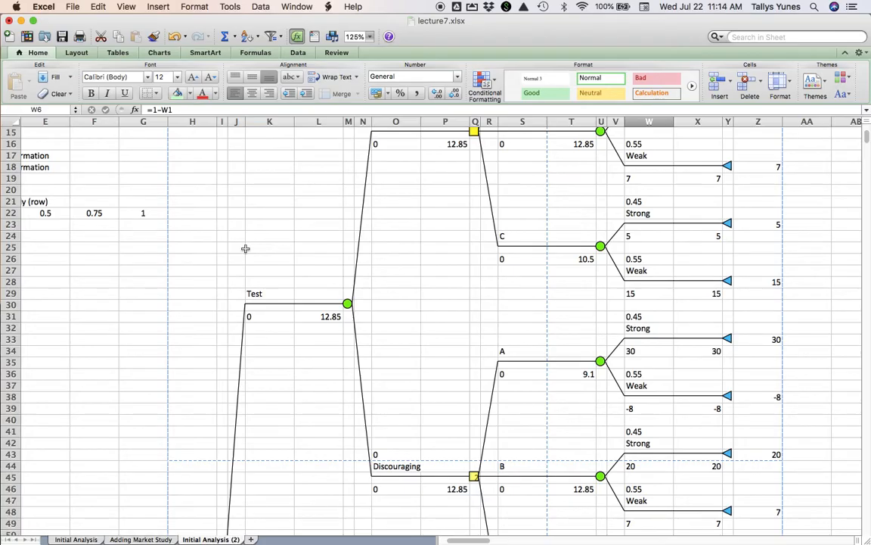
scroll(245, 248, "left", 5)
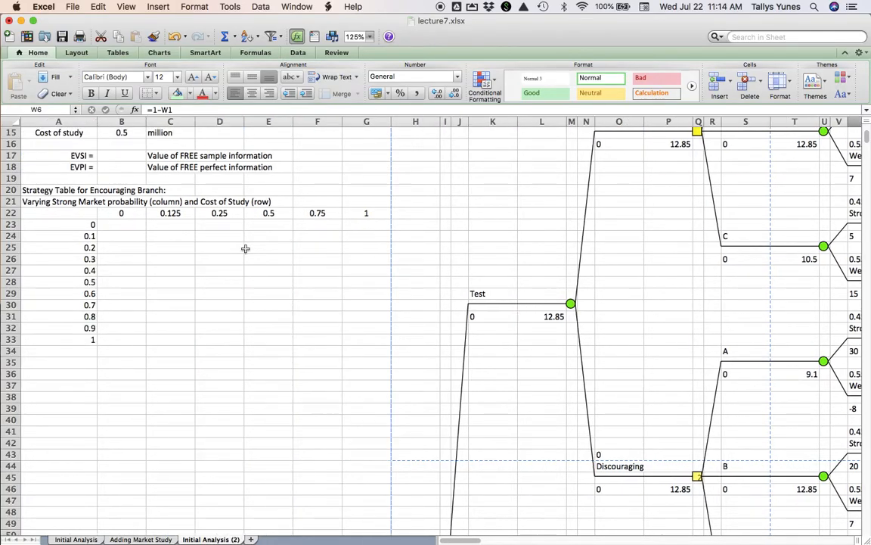
scroll(245, 248, "up", 5)
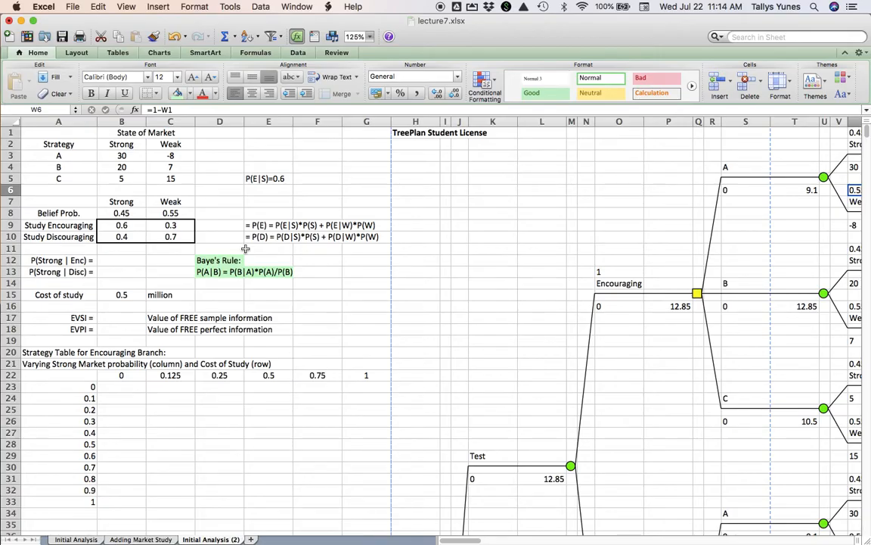
scroll(245, 248, "right", 1)
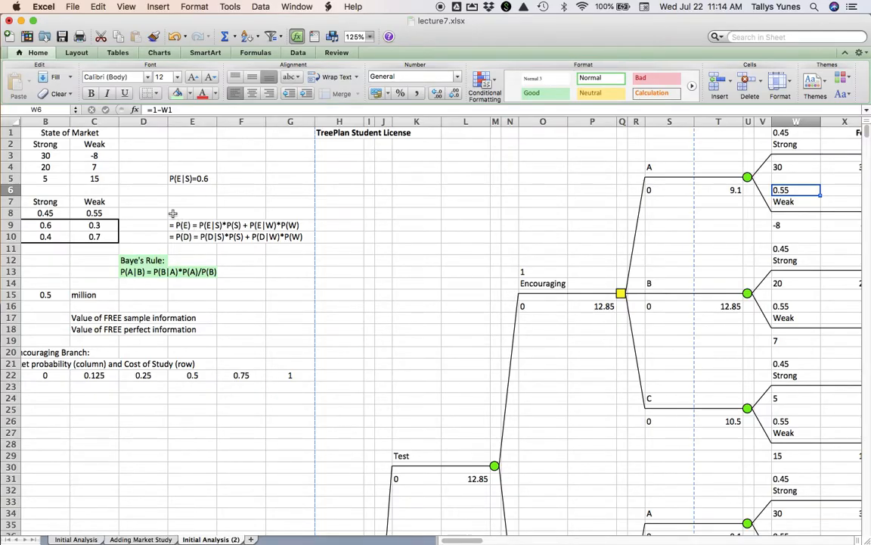
scroll(173, 214, "left", 2)
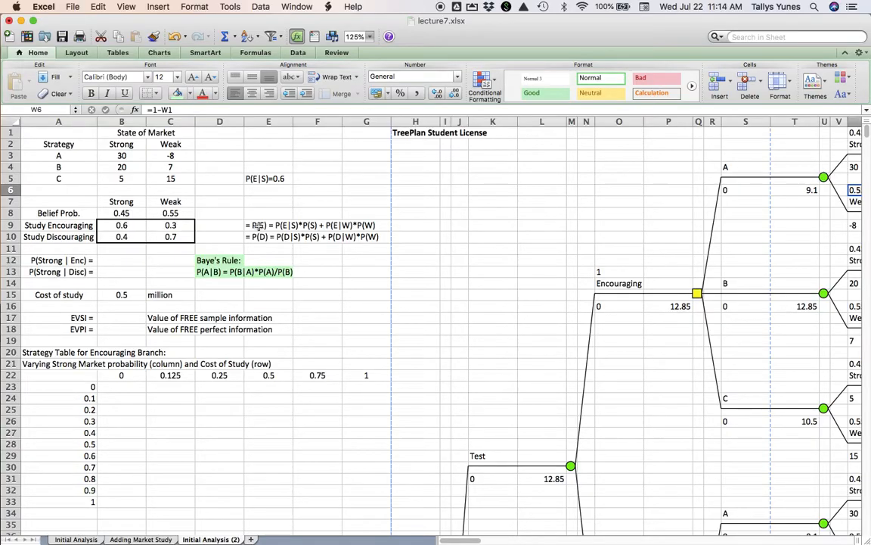
- Calculate P(E) in D9 with SUMPRODUCT of the belief probabilities $B$8:$C$8 and the Study Encouraging row B9:C9
left_click(258, 225)
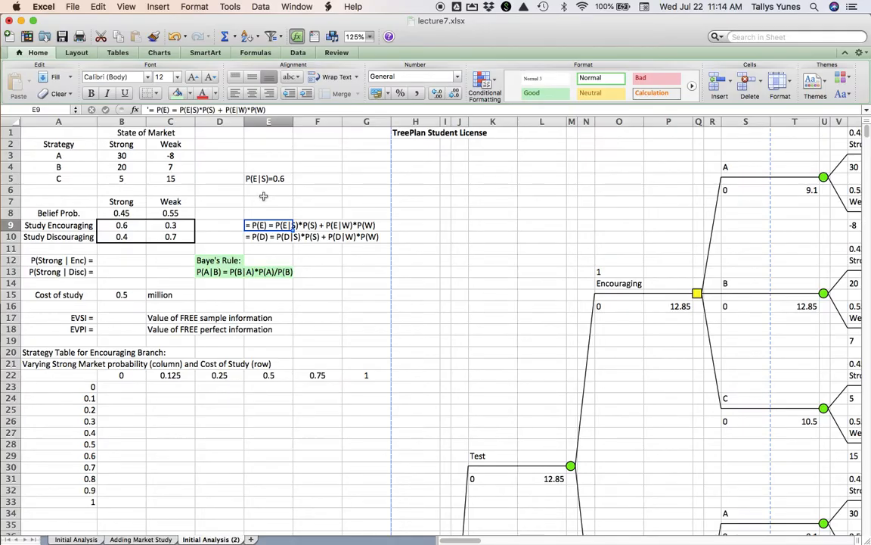
left_click(263, 199)
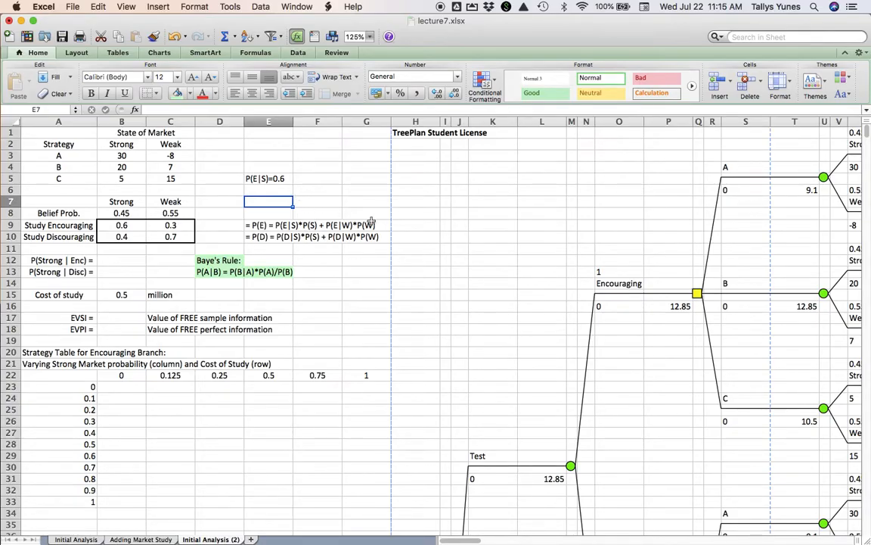
left_click(218, 227)
type("=")
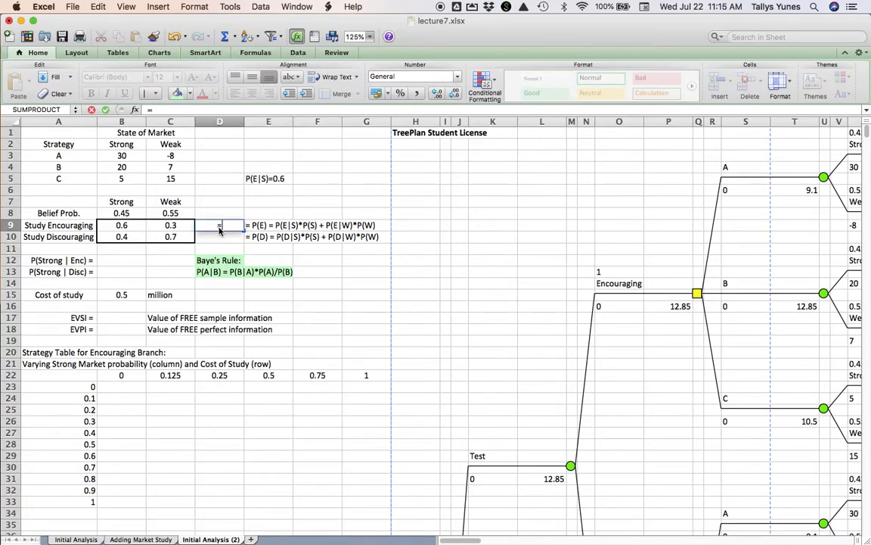
type("sumproduct(")
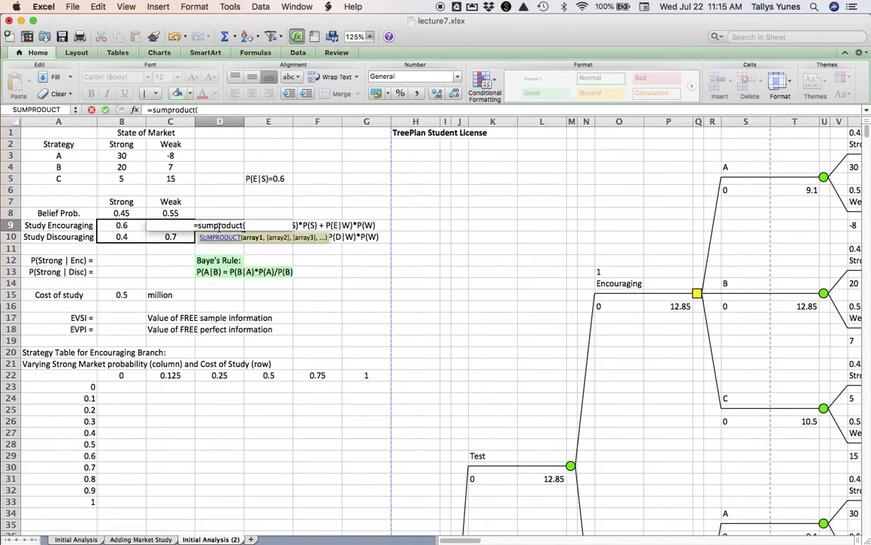
left_click(133, 214)
left_click_drag(134, 215, 156, 213)
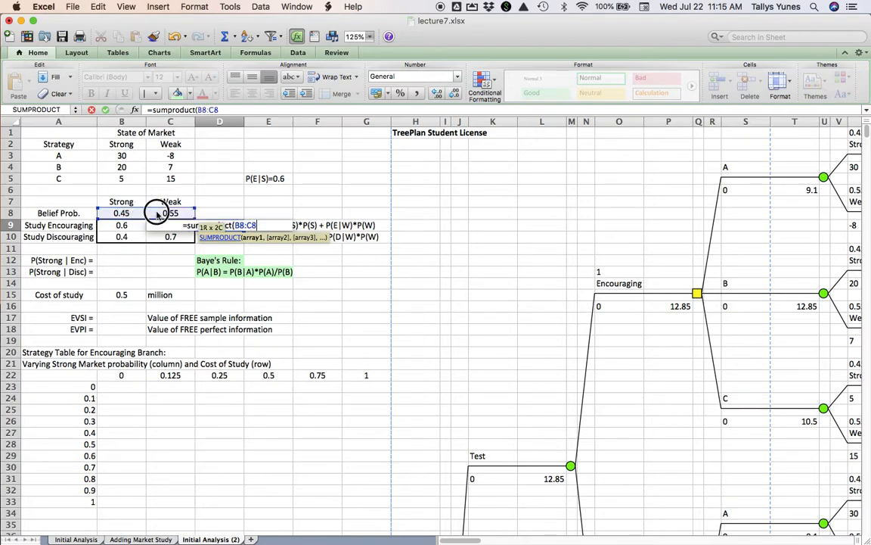
key("super+t")
type(",")
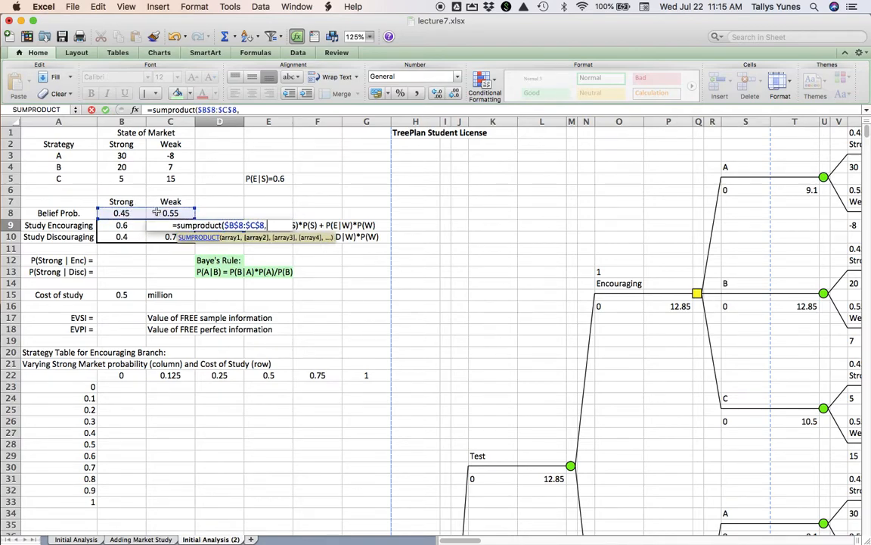
left_click_drag(130, 226, 159, 225)
type(")")
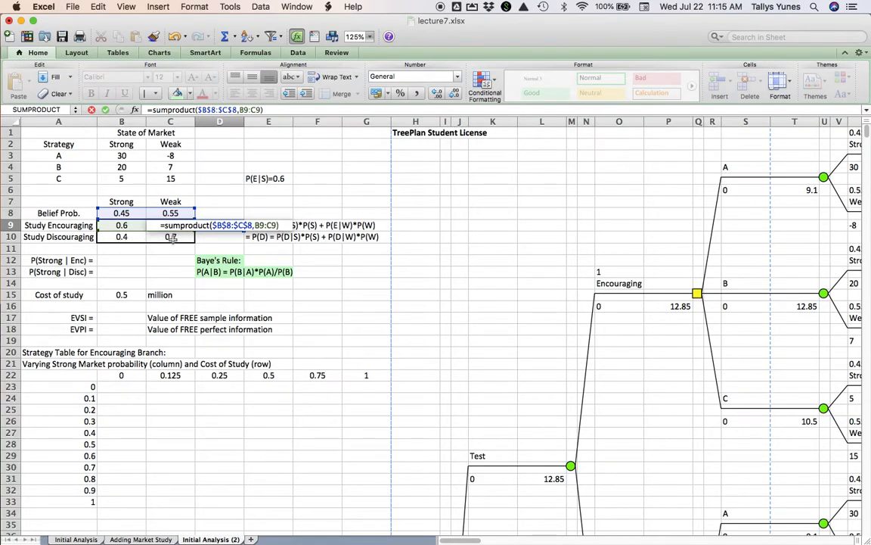
key("Return")
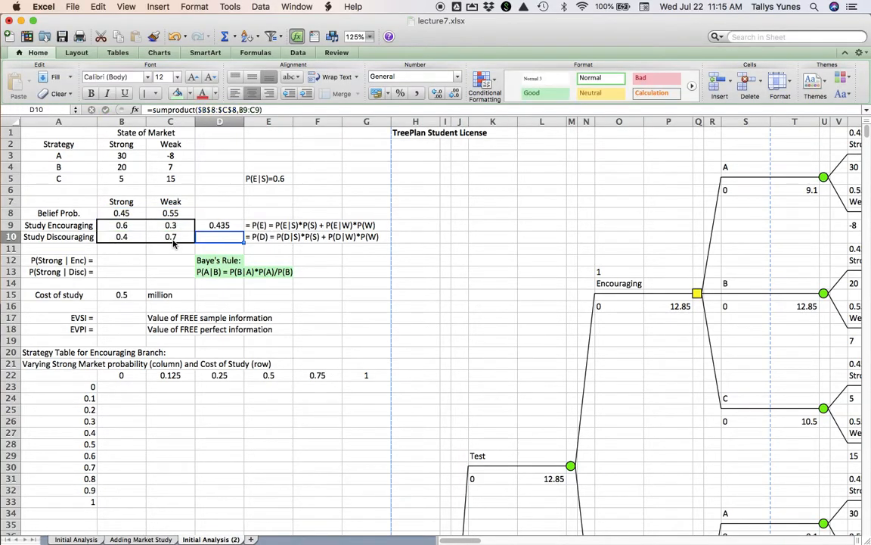
- Fill the SUMPRODUCT formula from D9 down to D10 for the Study Discouraging row
left_click_drag(244, 230, 243, 239)
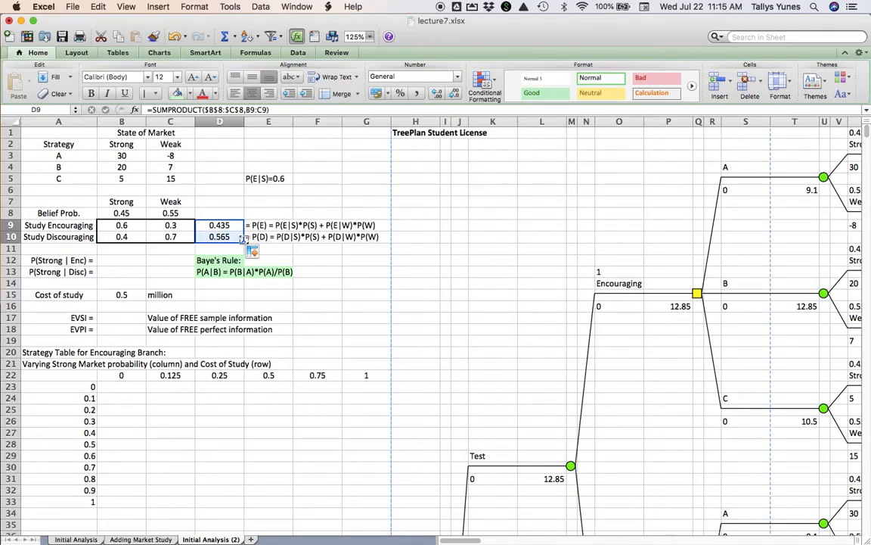
left_click(237, 226)
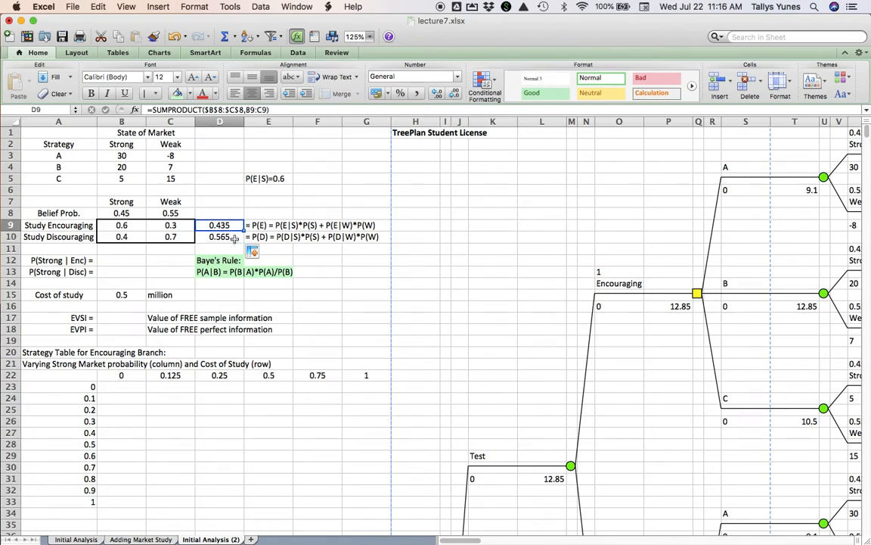
key("Down")
key("Up")
- Link the Encouraging branch probability in O13 to D9
left_click(613, 275)
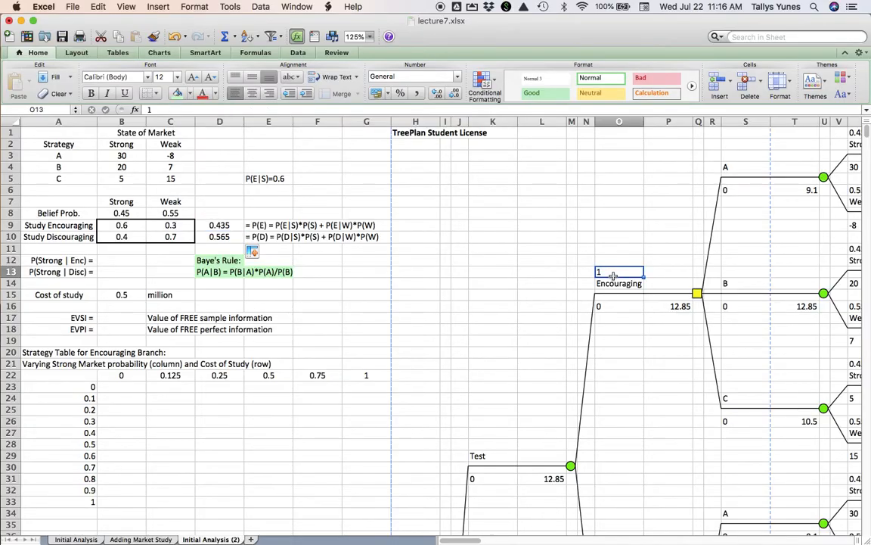
type("=")
left_click(230, 226)
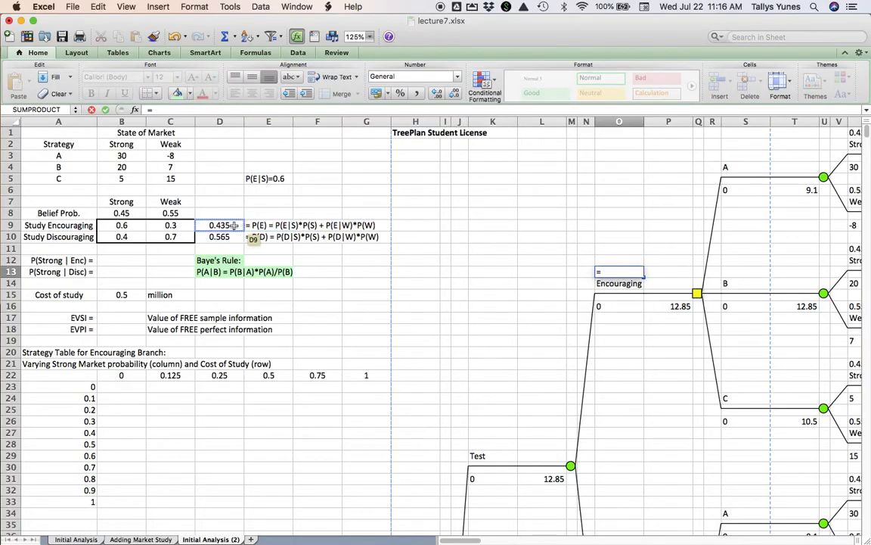
key("Return")
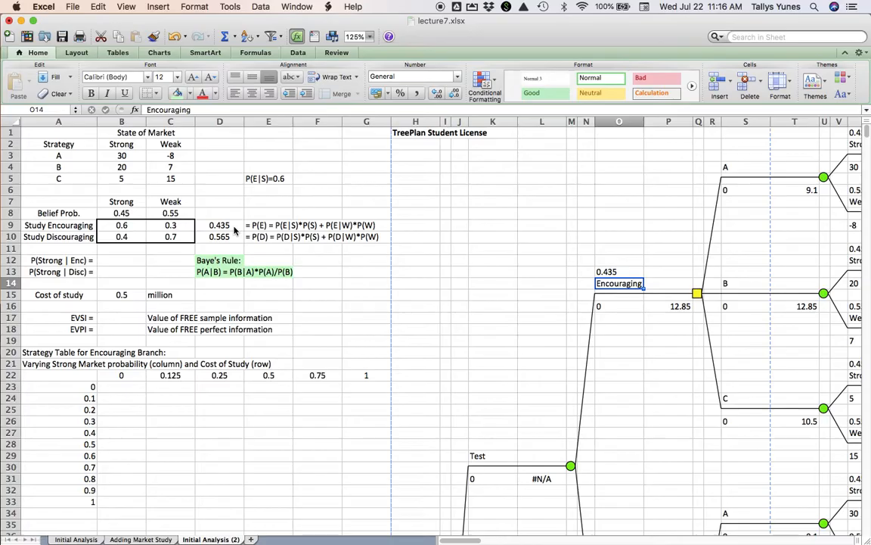
- Link the Discouraging branch probability in O43 to D10
scroll(564, 350, "down", 1)
scroll(564, 349, "down", 10)
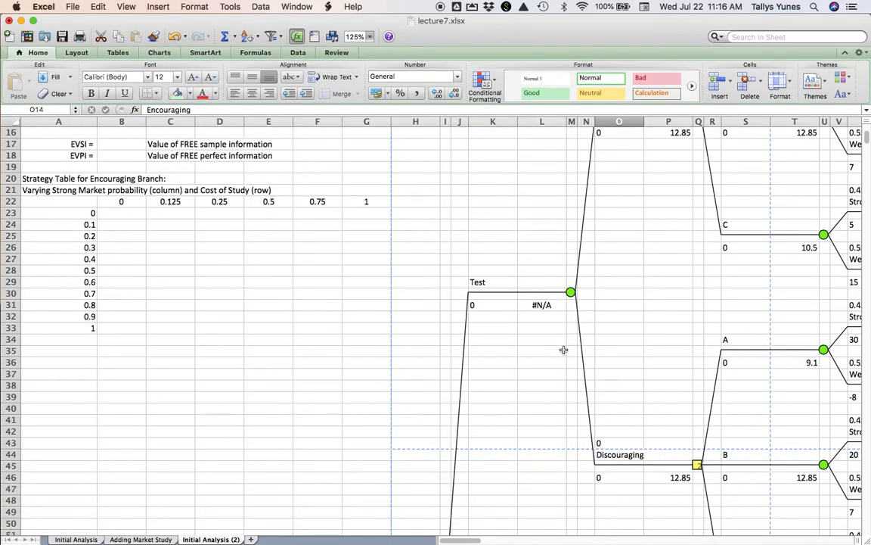
left_click(613, 444)
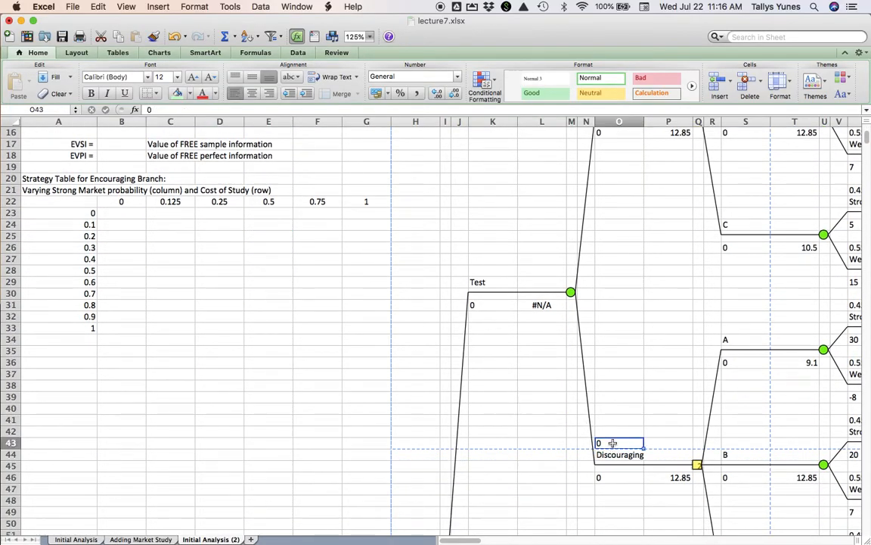
type("=")
scroll(288, 245, "up", 8)
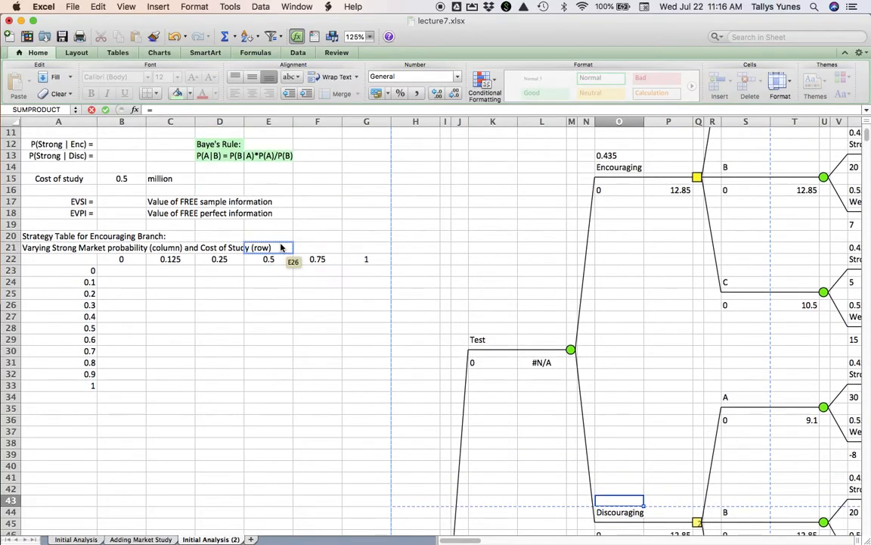
left_click(236, 206)
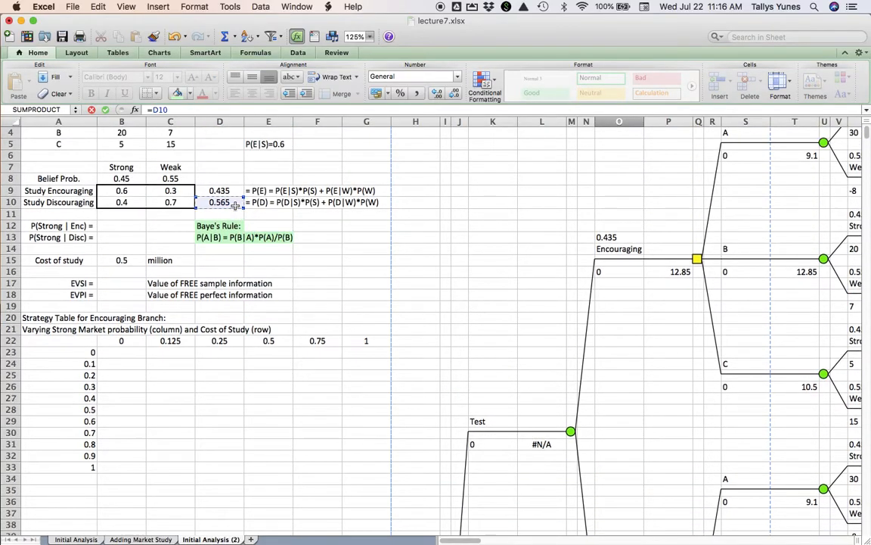
key("Return")
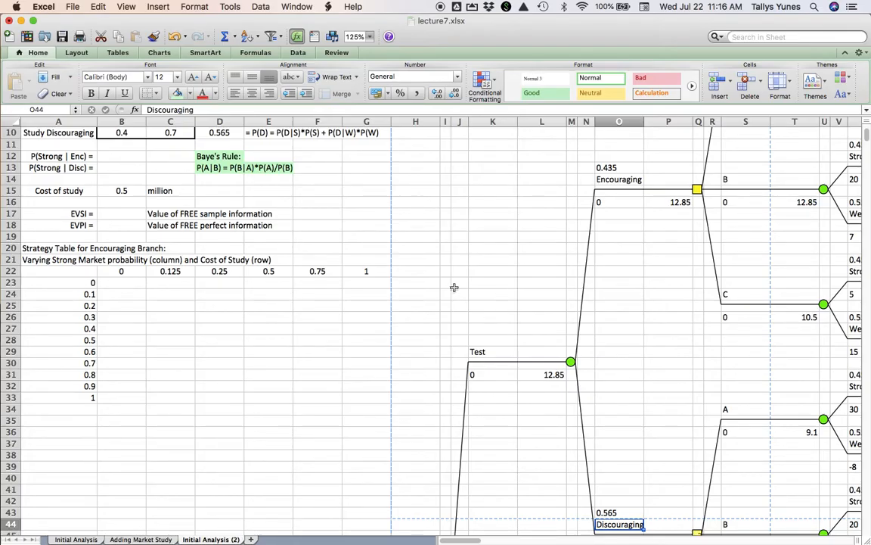
- Examine the Strong branch probability in W1 alongside the study probability in B9 and Bayes' rule in D12:D13
scroll(454, 288, "up", 1)
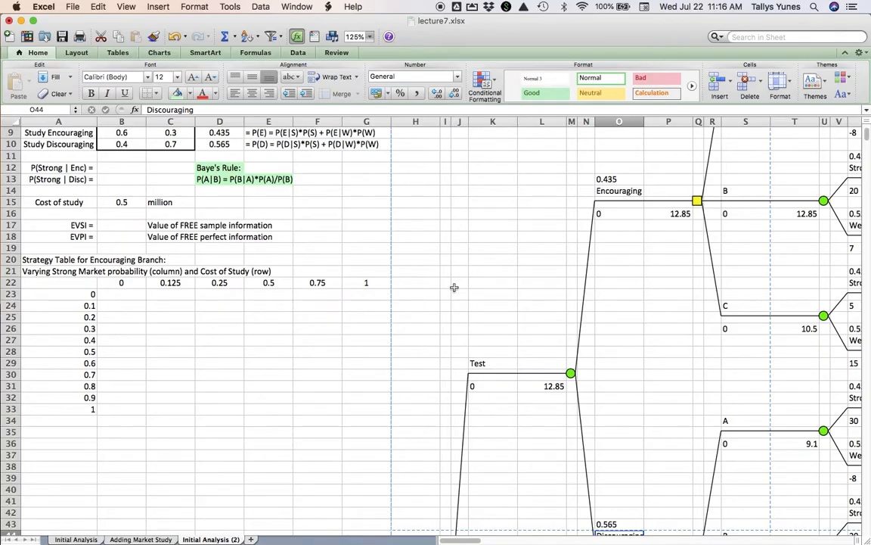
scroll(454, 288, "right", 1)
scroll(454, 287, "up", 5)
scroll(454, 287, "right", 2)
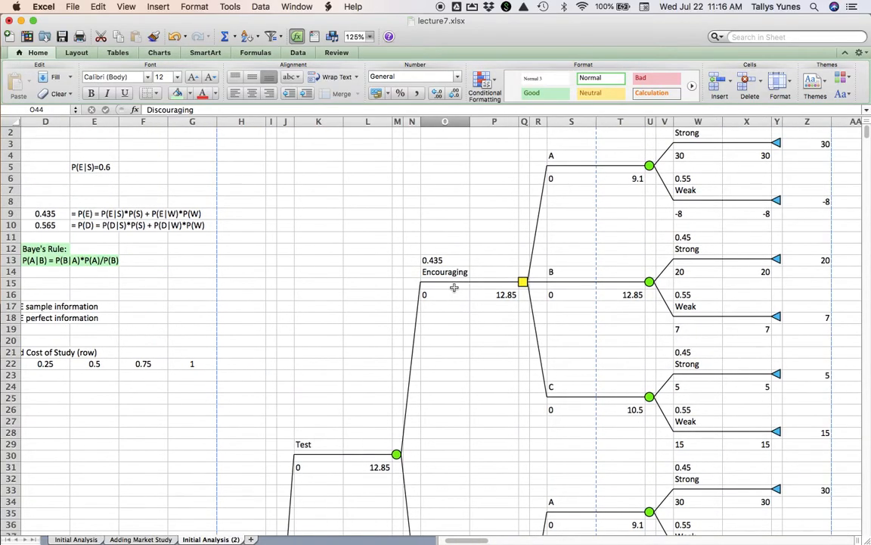
scroll(454, 288, "up", 3)
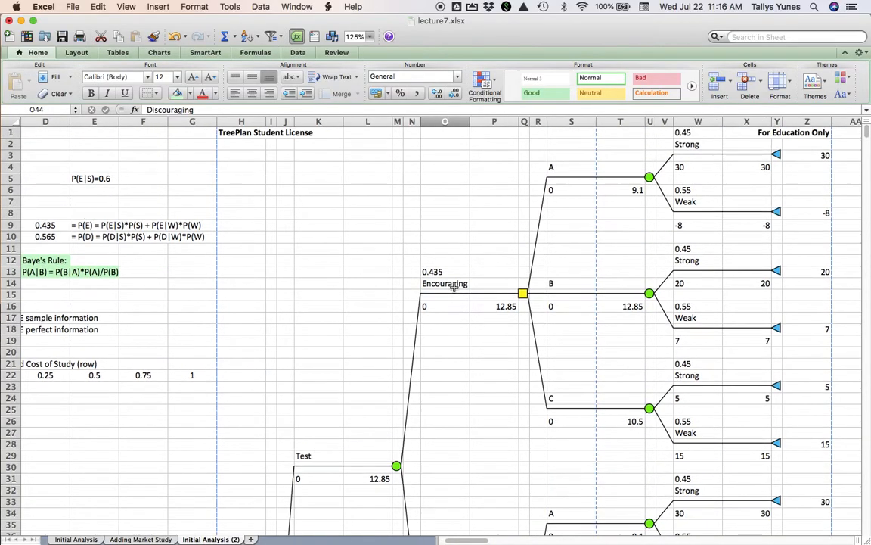
left_click(694, 133)
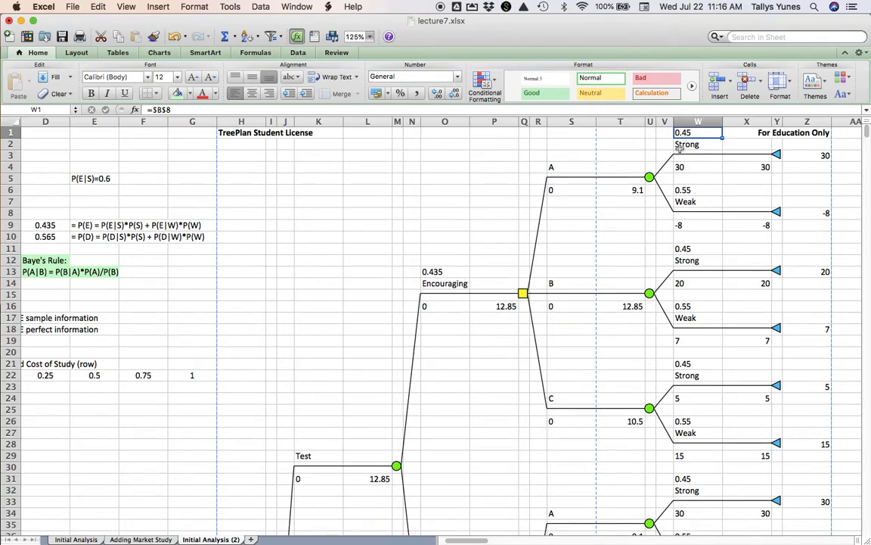
scroll(266, 215, "left", 5)
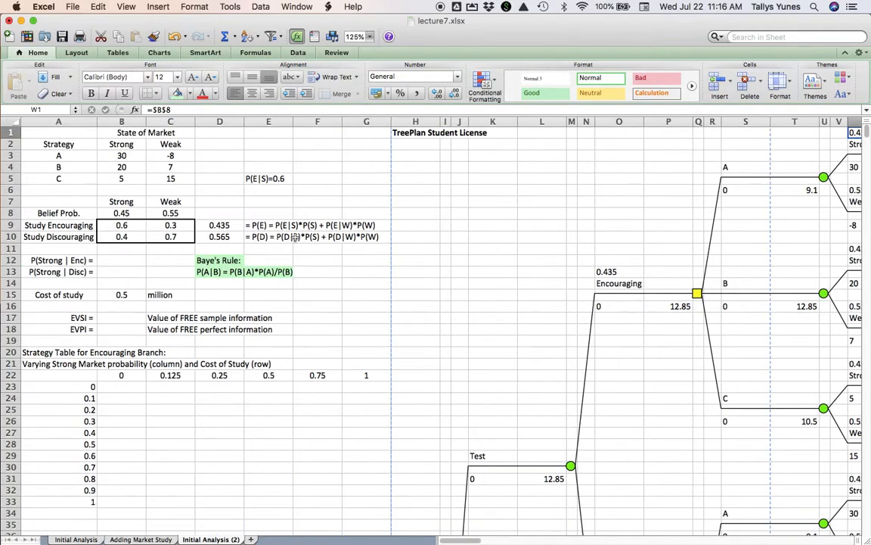
left_click(121, 224)
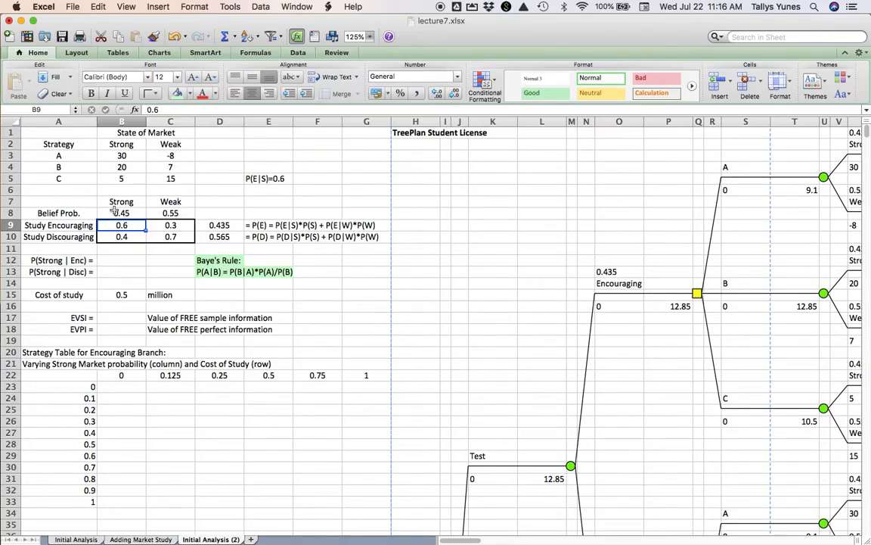
left_click(213, 260)
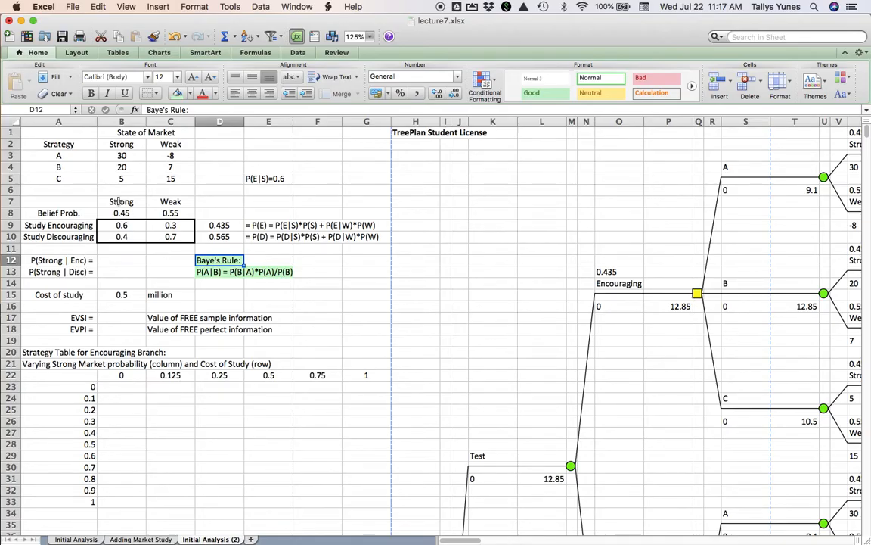
scroll(490, 225, "right", 3)
scroll(545, 250, "left", 1)
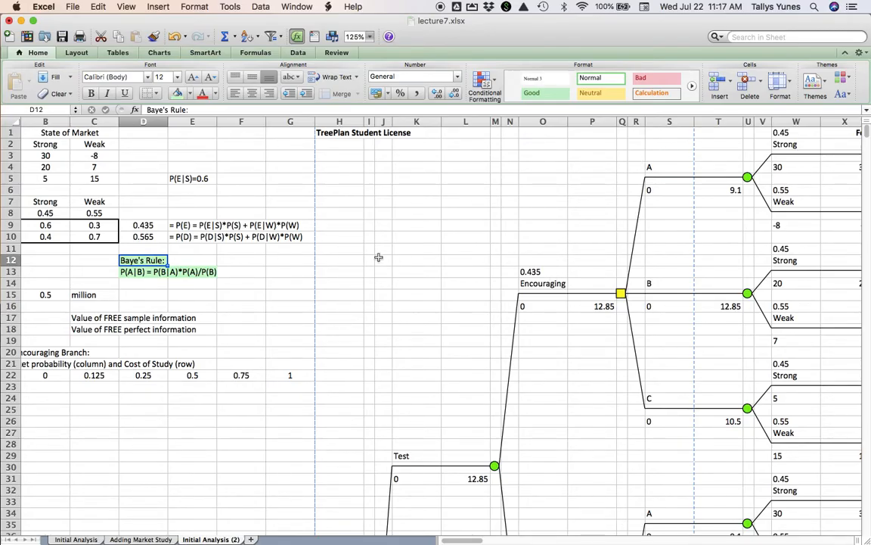
scroll(369, 259, "left", 2)
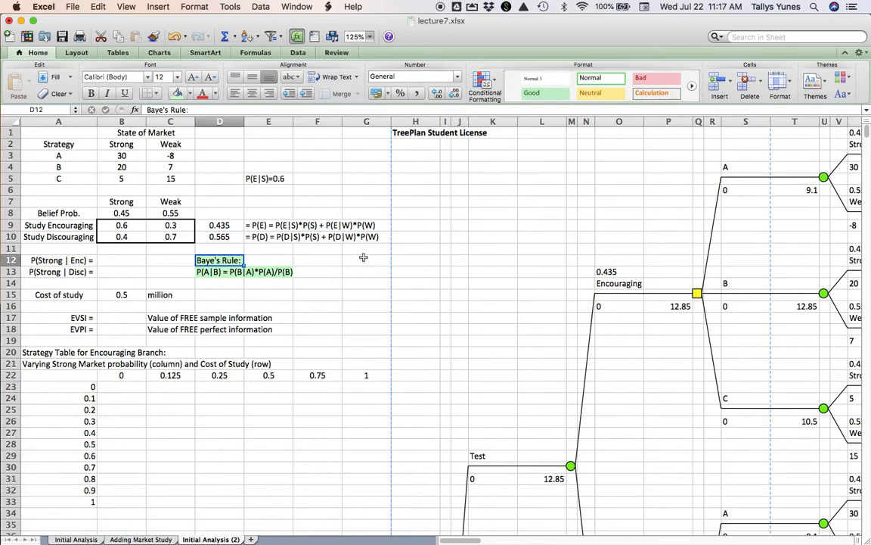
left_click(129, 225)
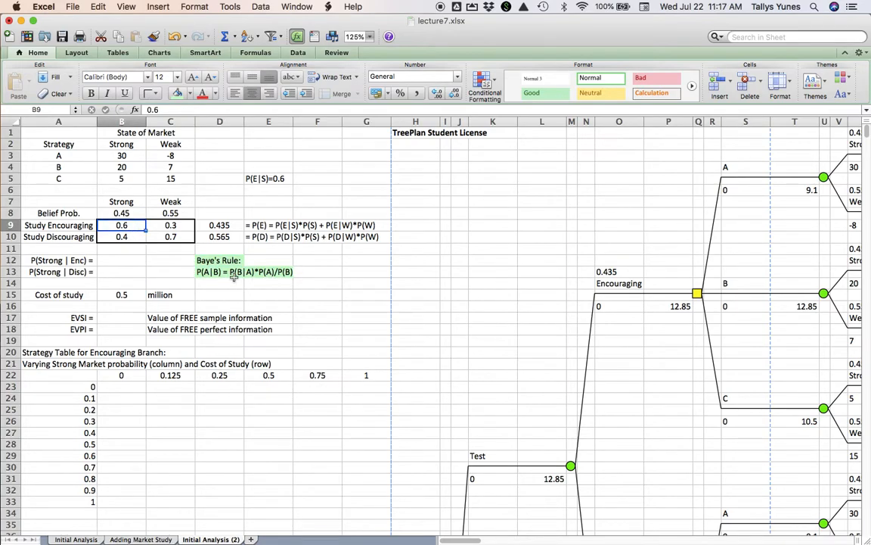
- Compute P(Strong | Enc) in B12 with Bayes' rule as =B9*B8/D9
left_click(127, 261)
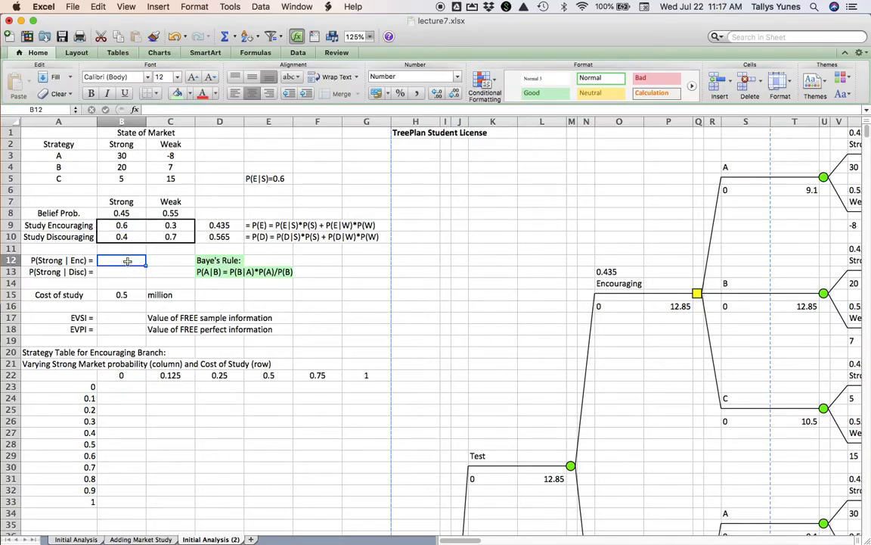
type("=")
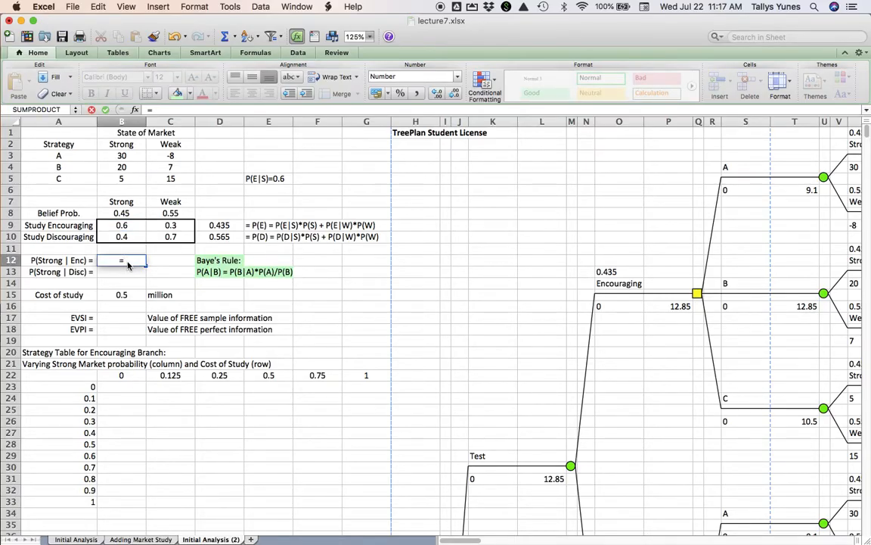
left_click(129, 248)
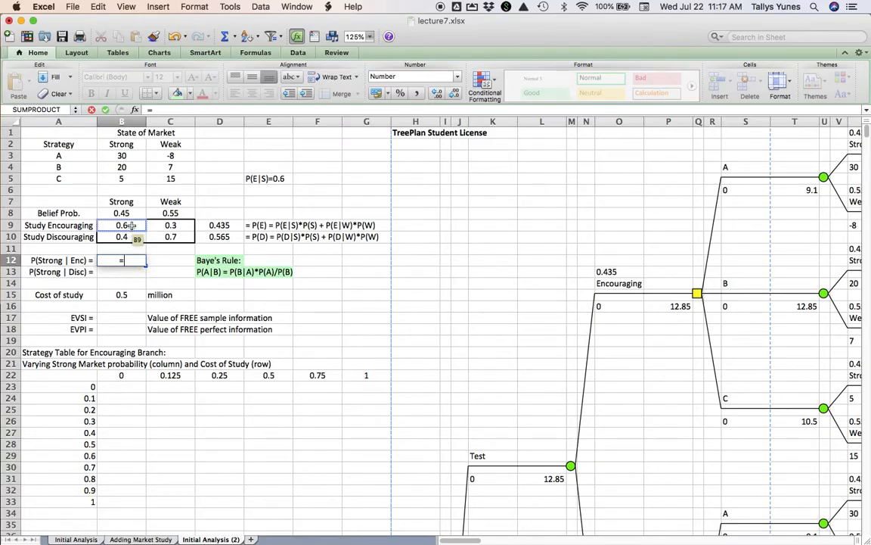
left_click(131, 226)
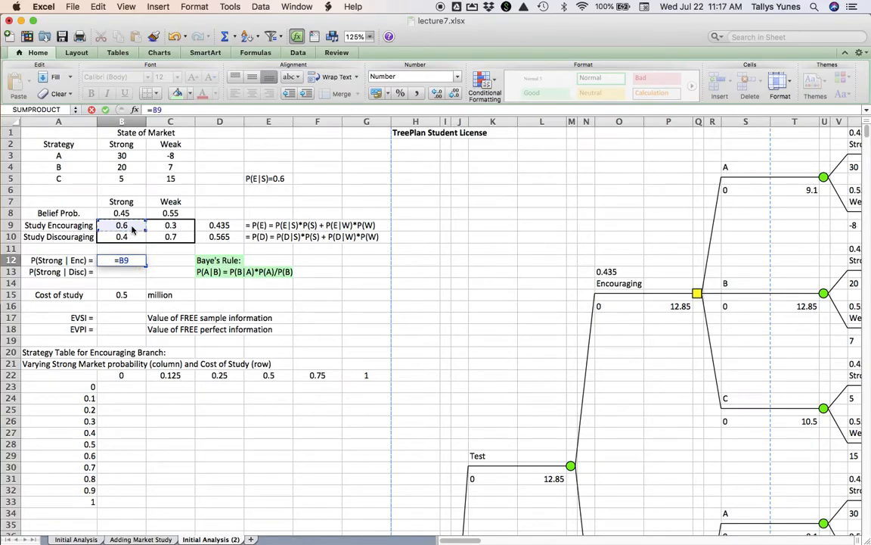
type("*")
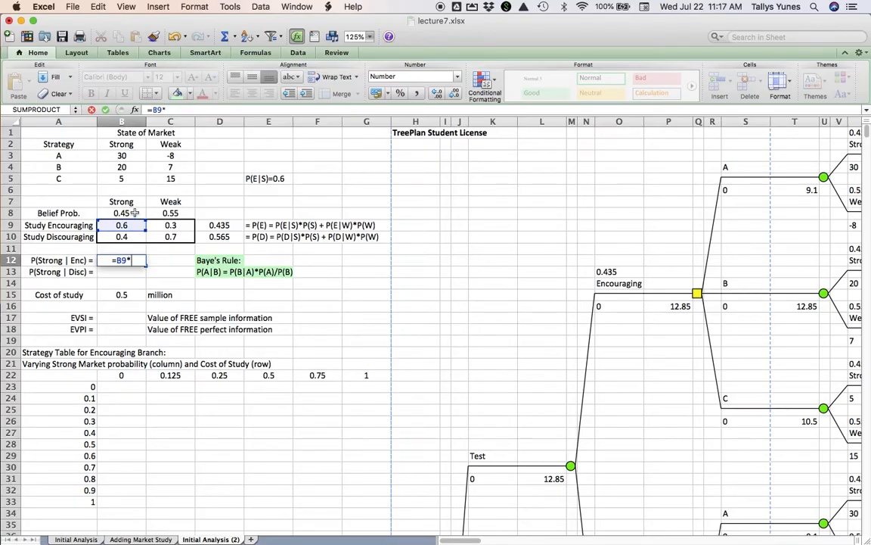
left_click(134, 213)
type("/")
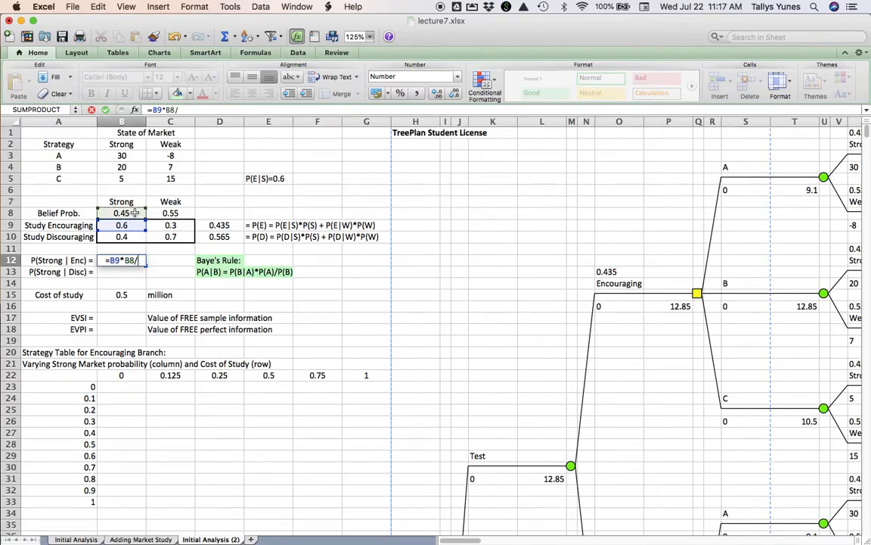
left_click(217, 224)
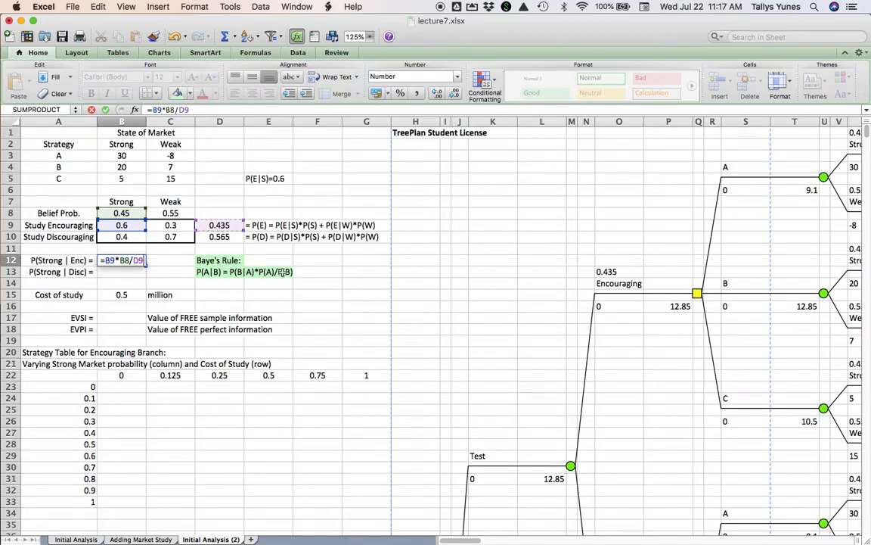
key("Return")
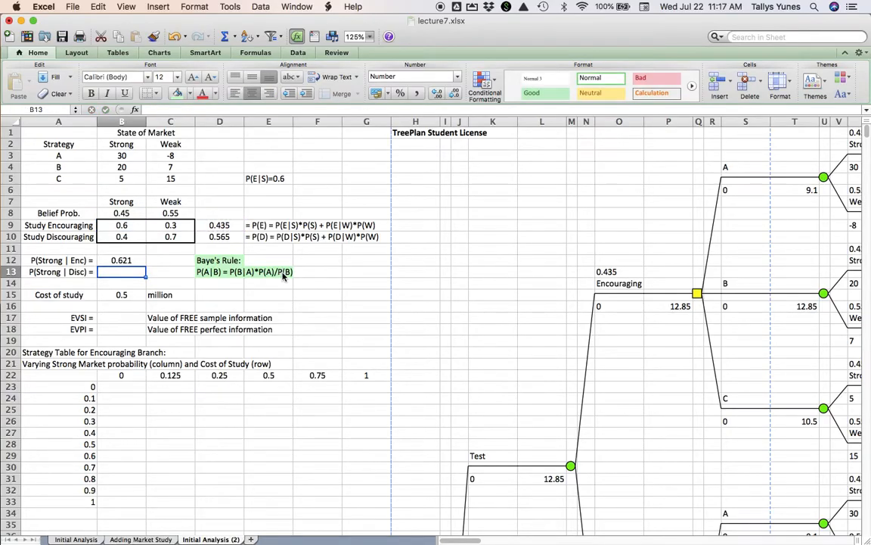
- Compute P(Strong | Disc) in B13 with Bayes' rule as =B10*B8/D10
type("=")
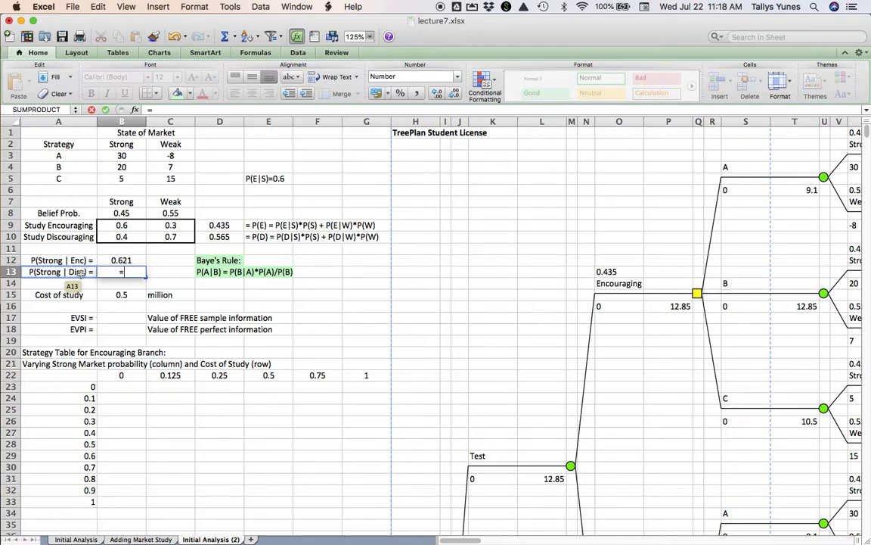
left_click(112, 240)
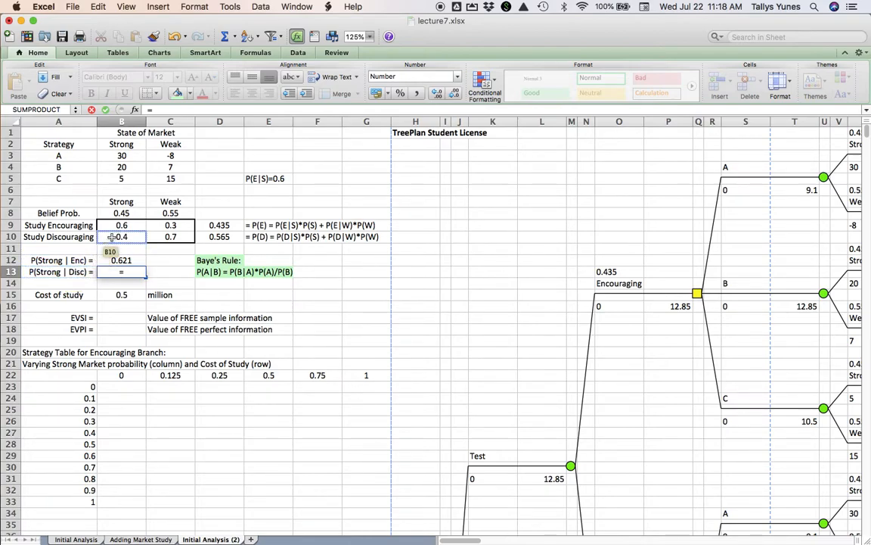
type("*")
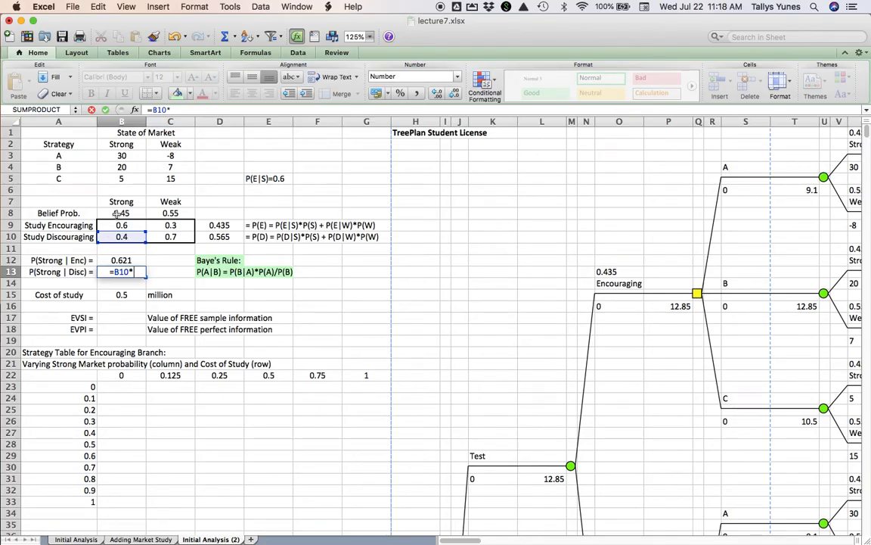
left_click(117, 213)
type("/")
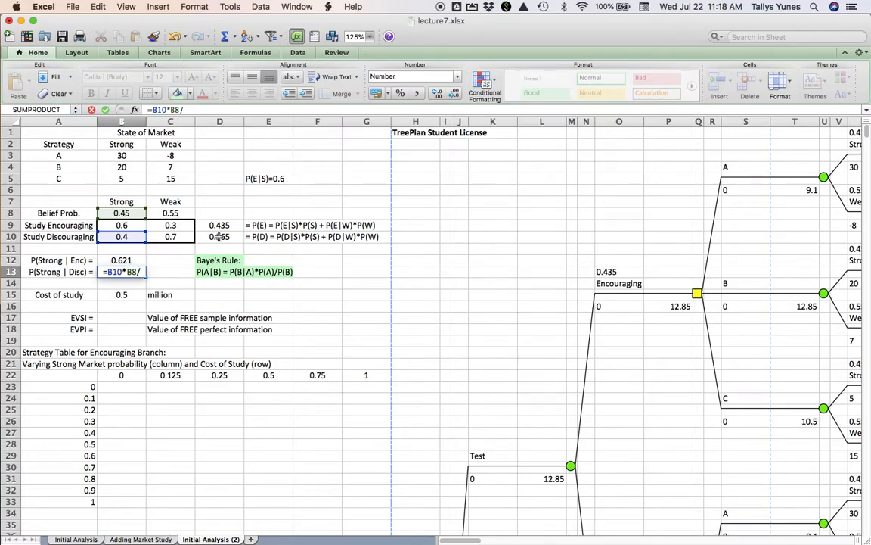
left_click(220, 236)
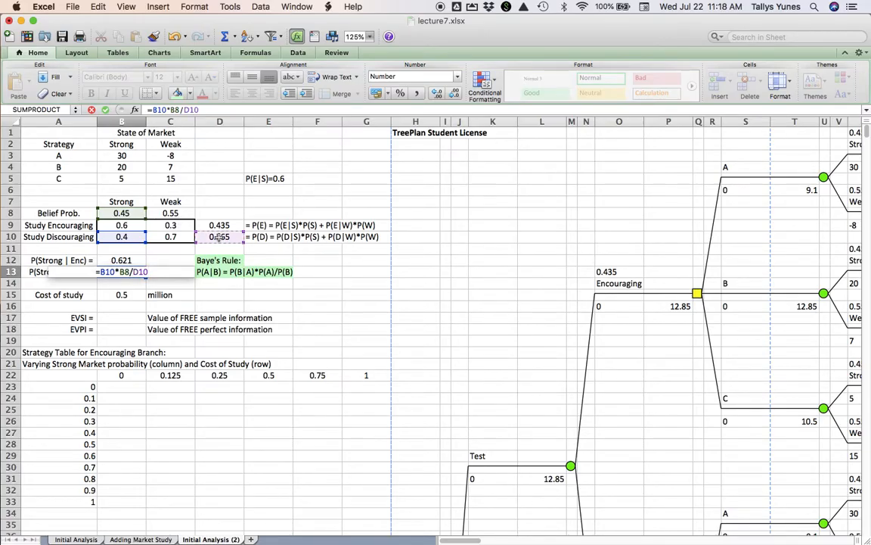
key("Return")
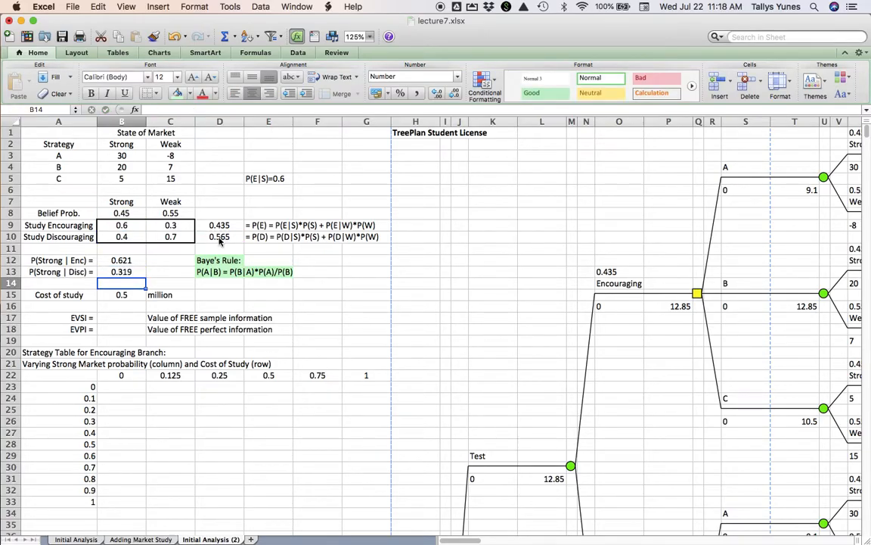
key("Up")
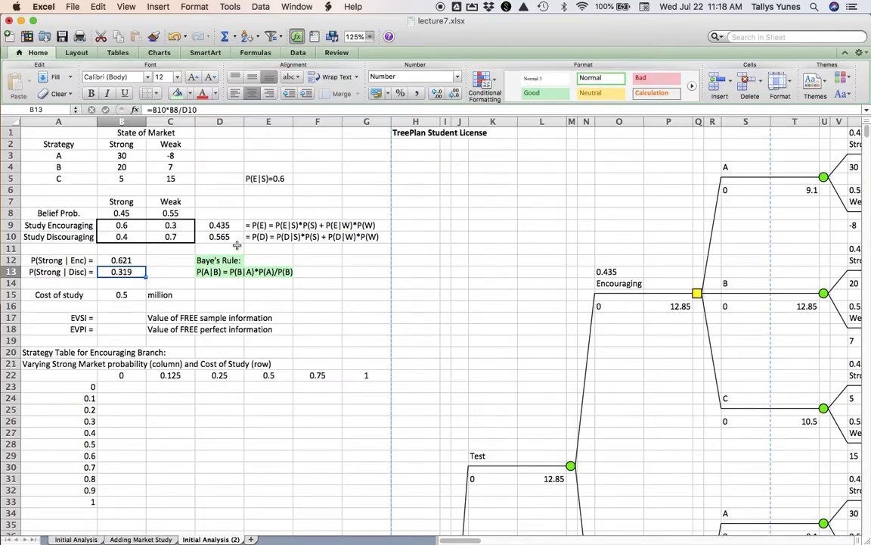
- Link strategy A's Strong branch probability in W1, under Encouraging, to P(Strong | Enc) in B12
scroll(487, 307, "right", 2)
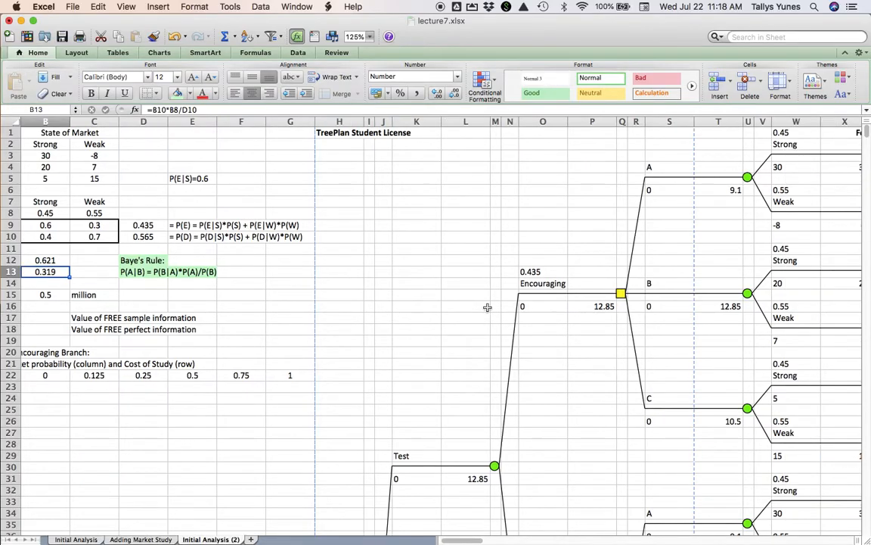
scroll(487, 307, "right", 3)
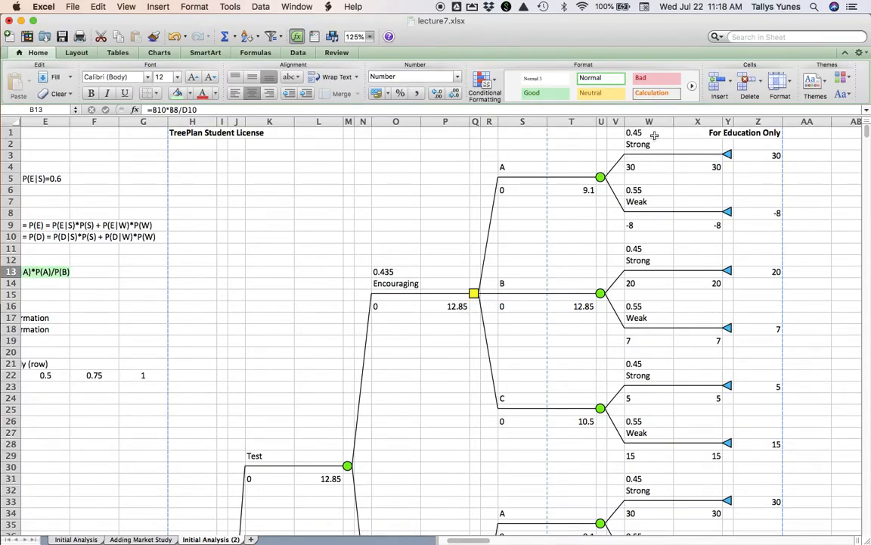
scroll(319, 249, "left", 4)
left_click(138, 262)
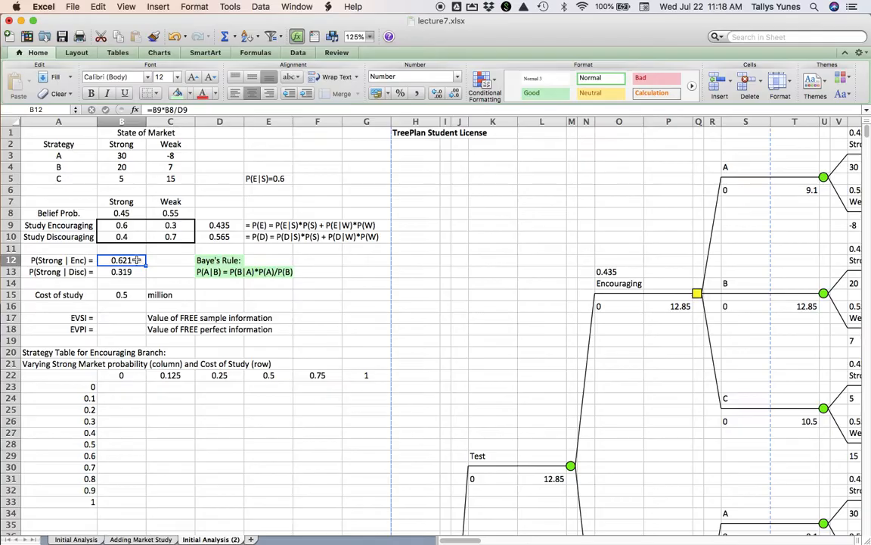
scroll(596, 230, "right", 5)
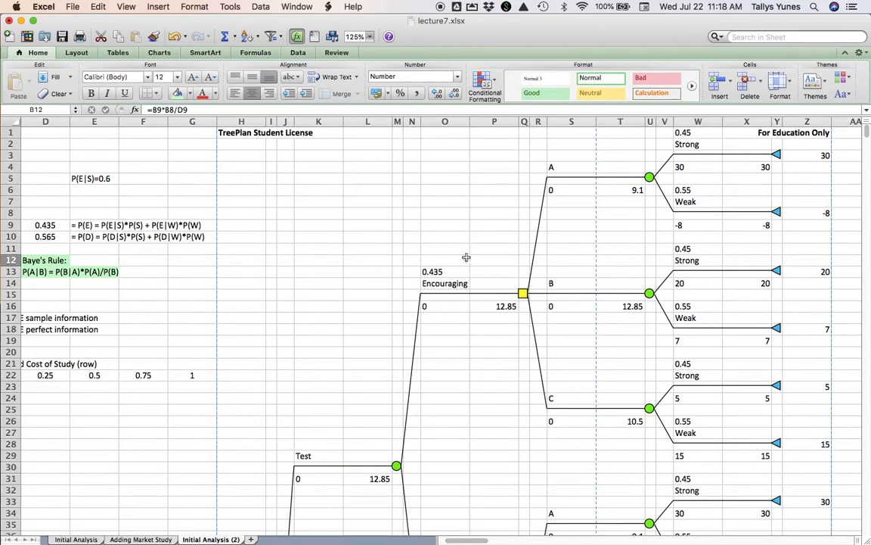
left_click(703, 133)
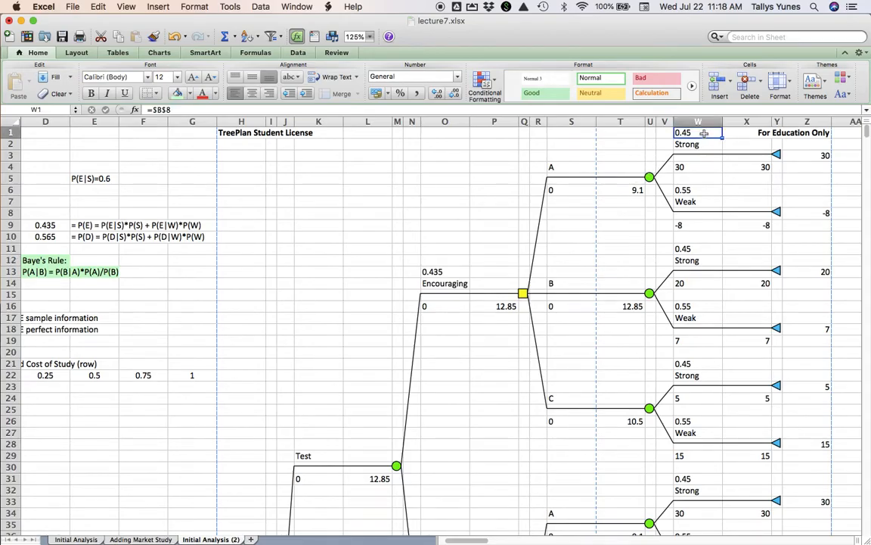
type("=")
scroll(299, 275, "left", 5)
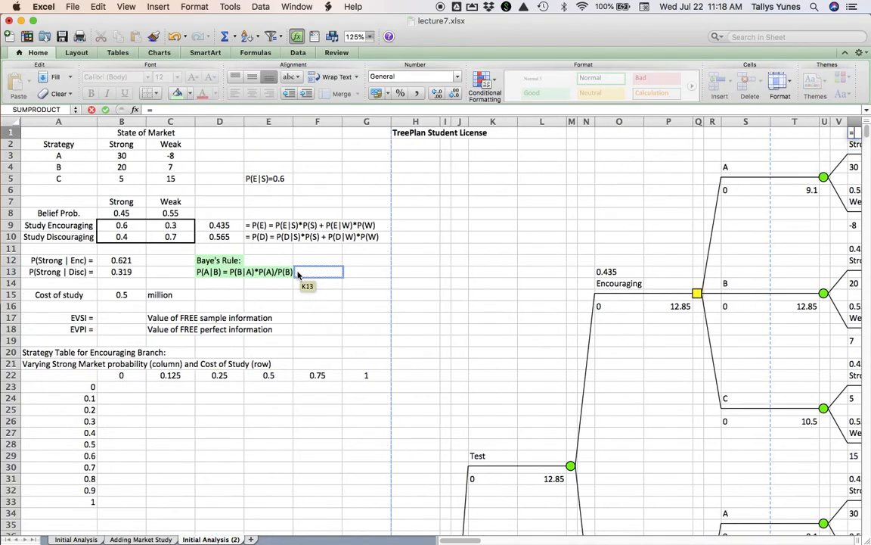
left_click(139, 260)
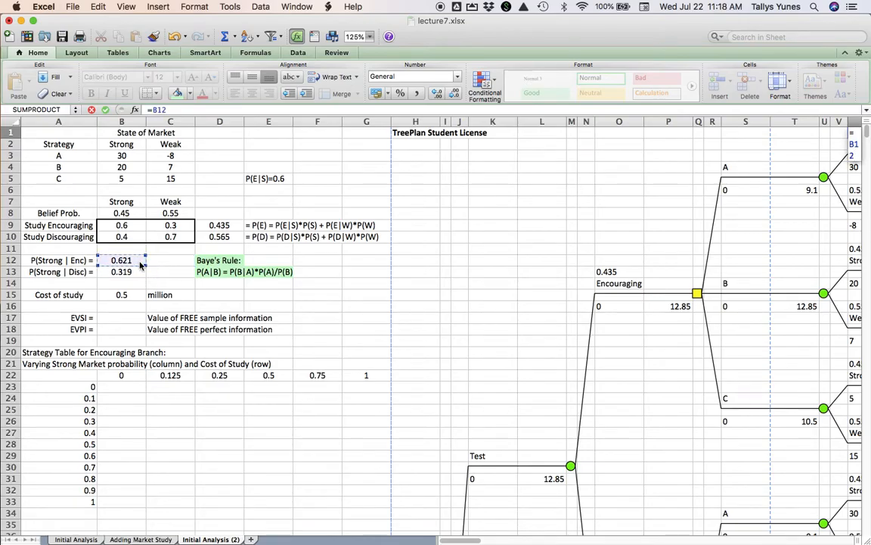
key("Return")
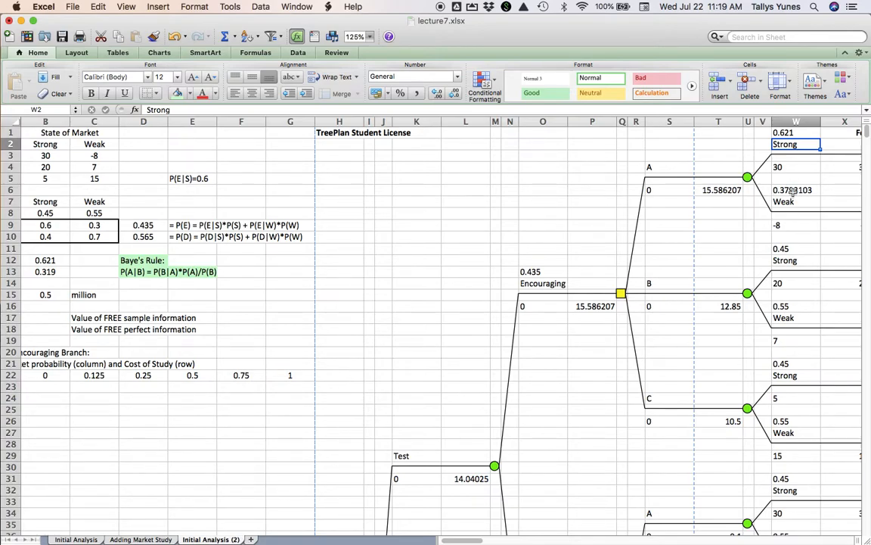
- Link the Strong branch probabilities of strategies B and C under Encouraging, in W11 and W21, to B12
left_click(803, 250)
type("=")
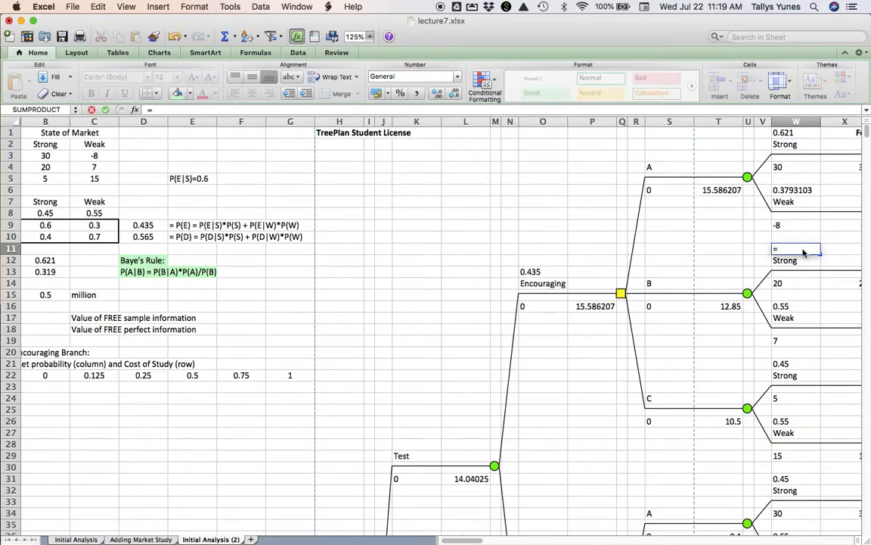
left_click(62, 260)
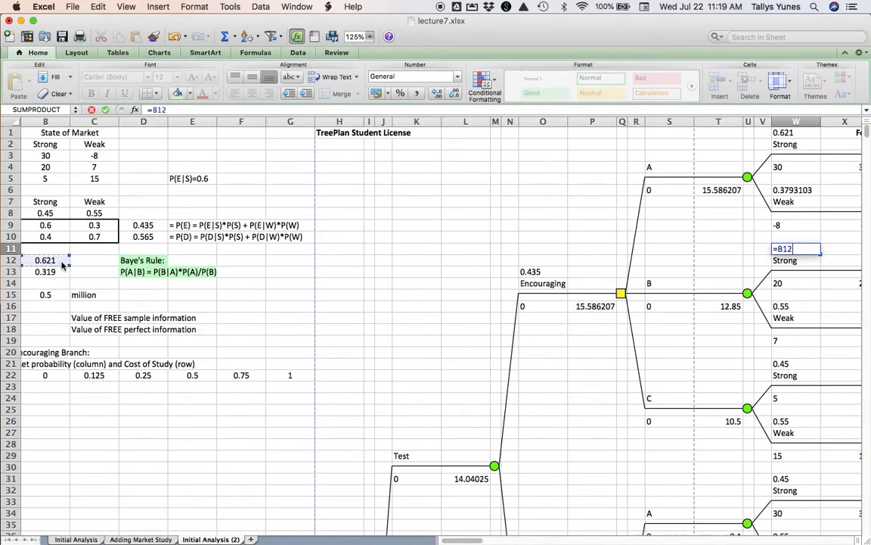
key("Return")
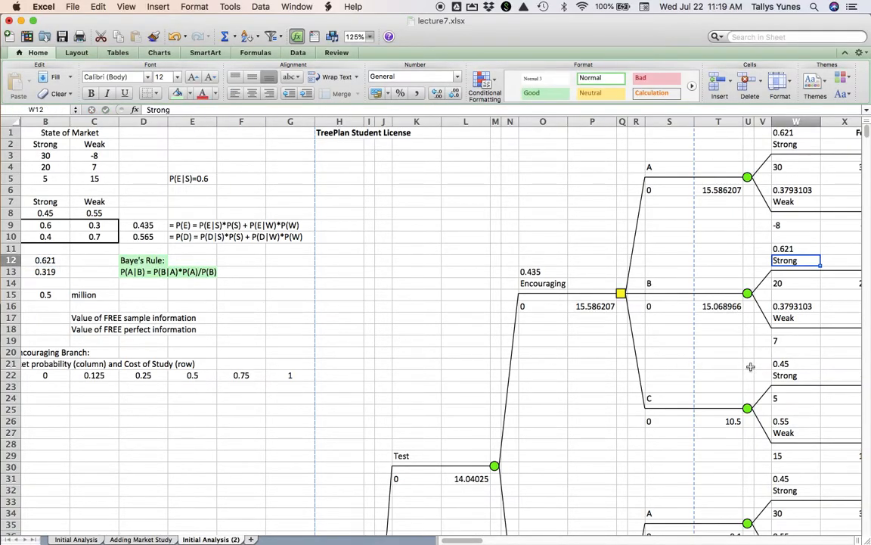
left_click(794, 366)
type("=")
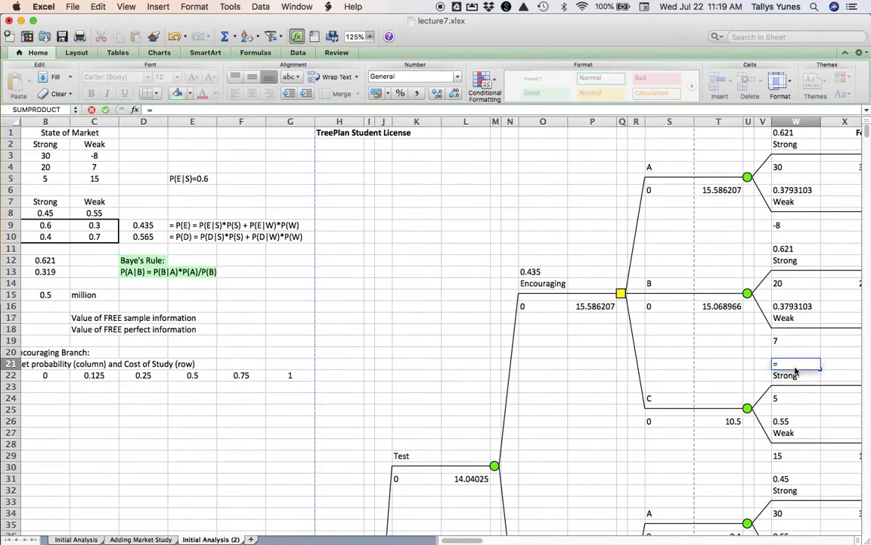
left_click(61, 260)
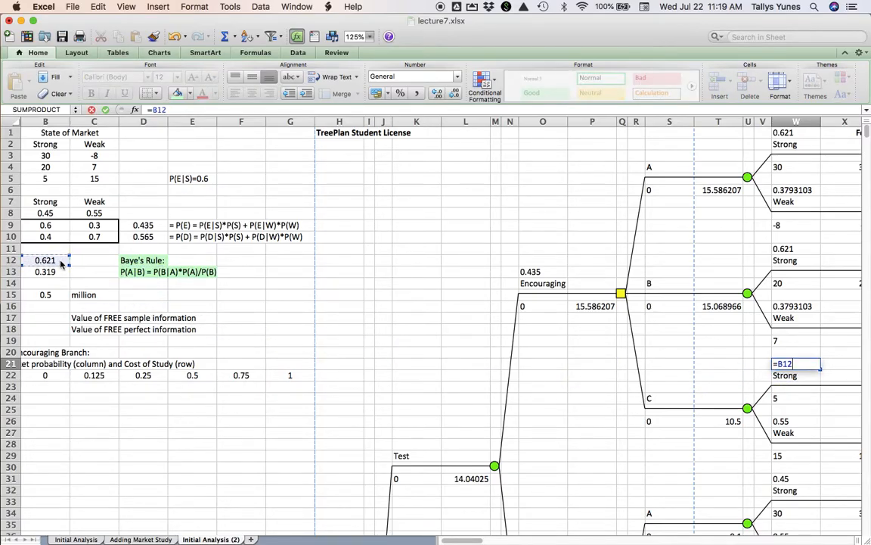
key("Return")
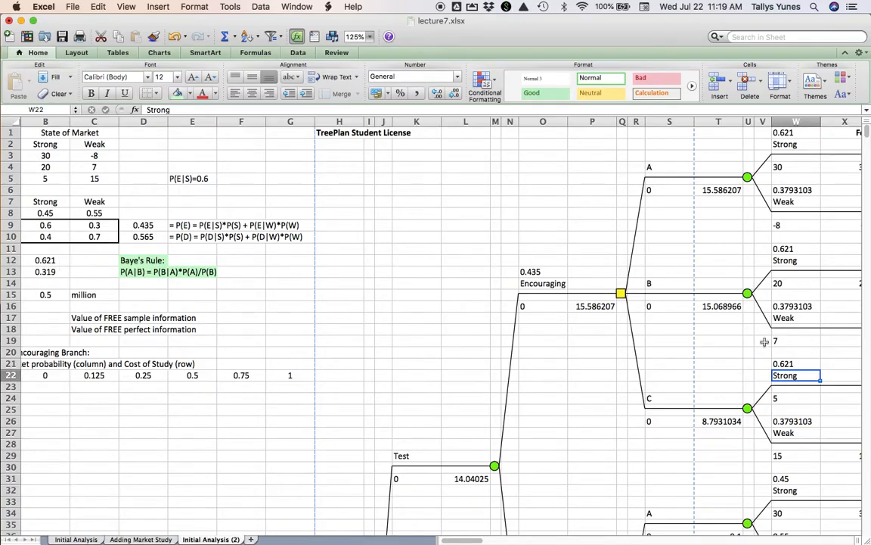
- Link strategy A's Strong branch probability in W31, under Discouraging, to P(Strong | Disc) in B13
scroll(352, 352, "down", 5)
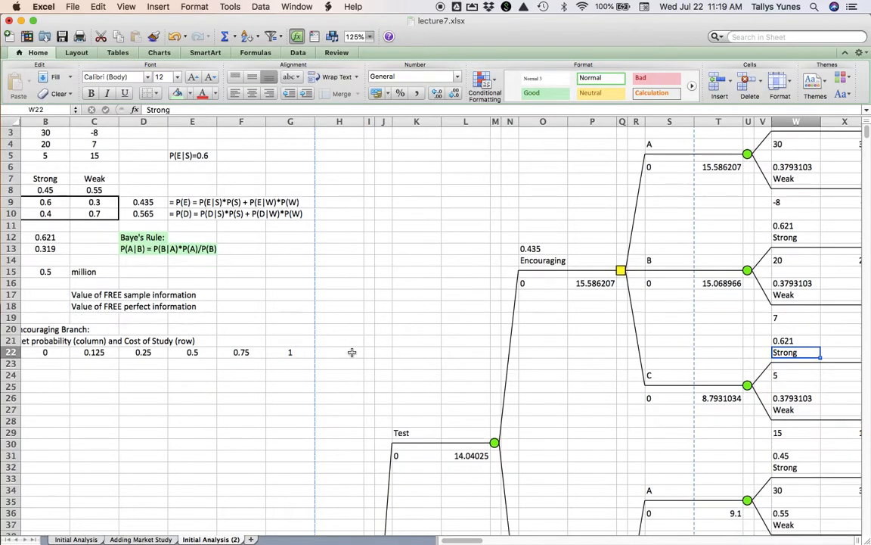
scroll(352, 352, "down", 13)
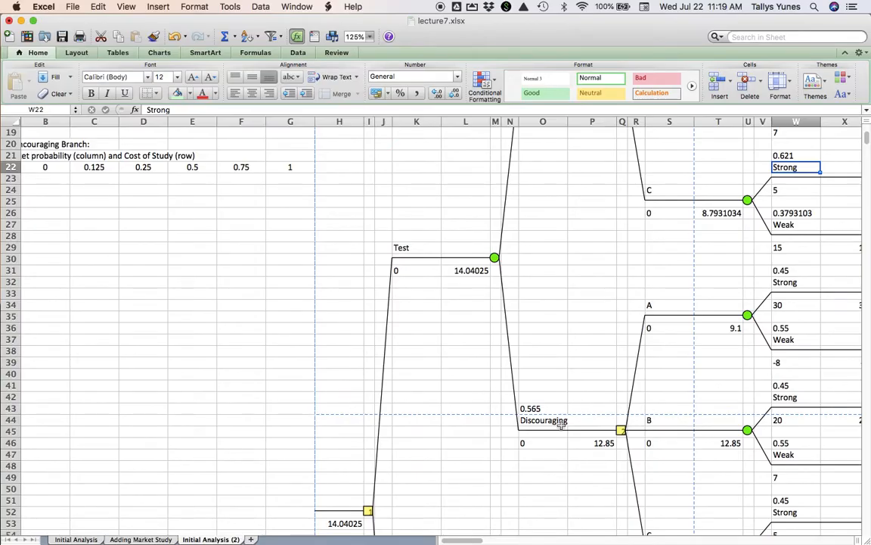
scroll(215, 227, "left", 1)
scroll(214, 228, "up", 9)
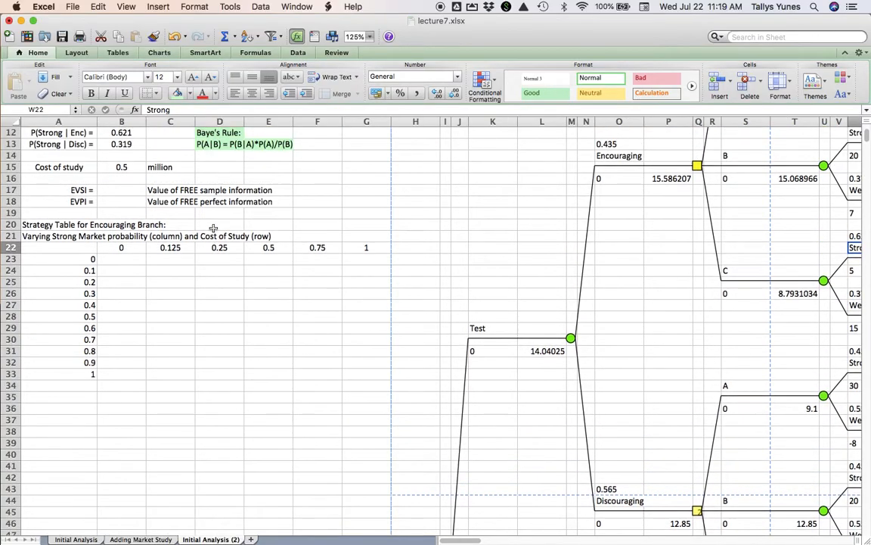
scroll(214, 228, "up", 1)
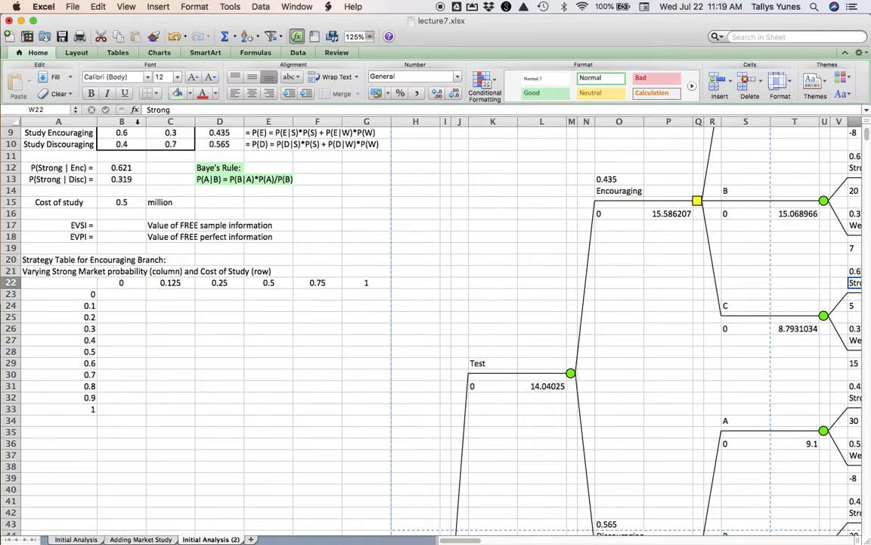
left_click(136, 180)
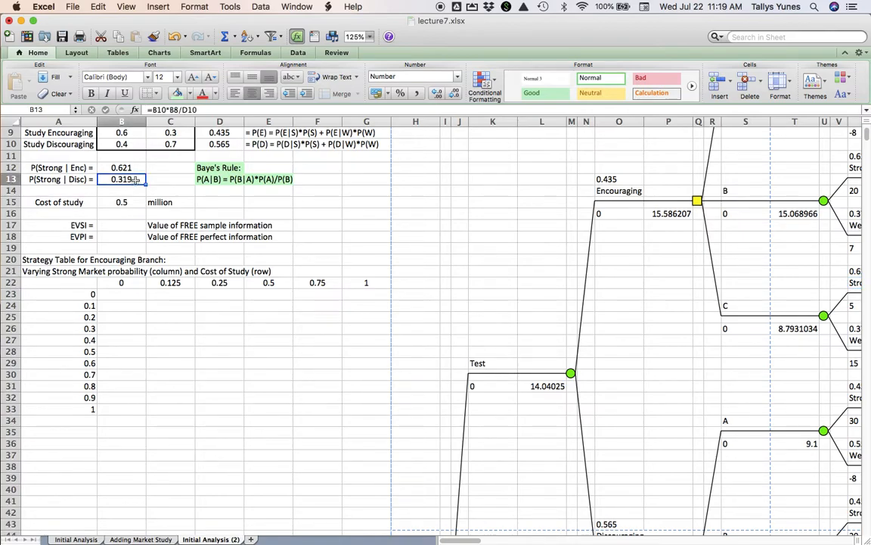
scroll(549, 315, "right", 4)
scroll(547, 318, "down", 5)
scroll(547, 316, "down", 4)
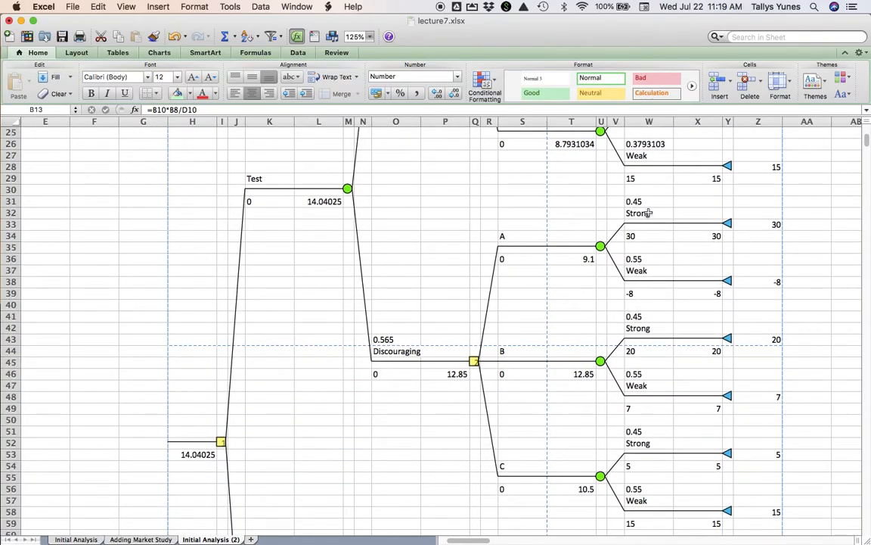
left_click(654, 203)
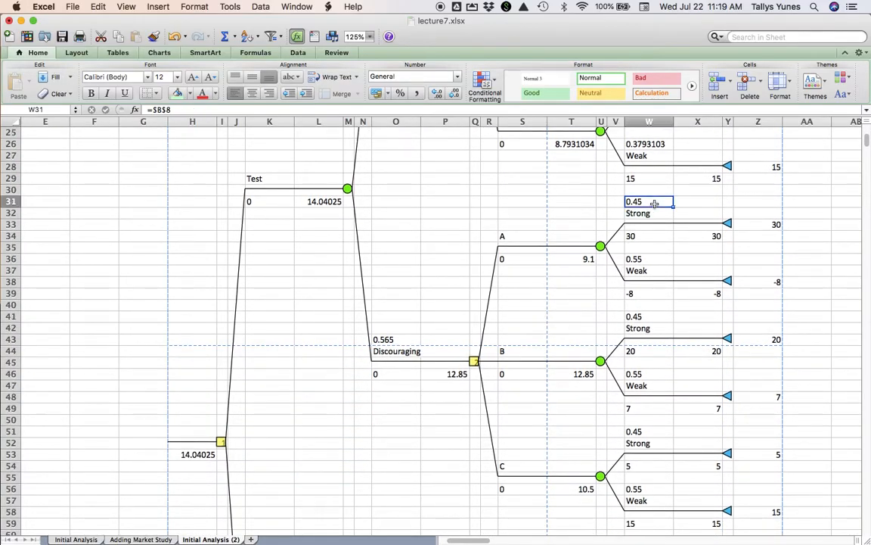
type("=b13")
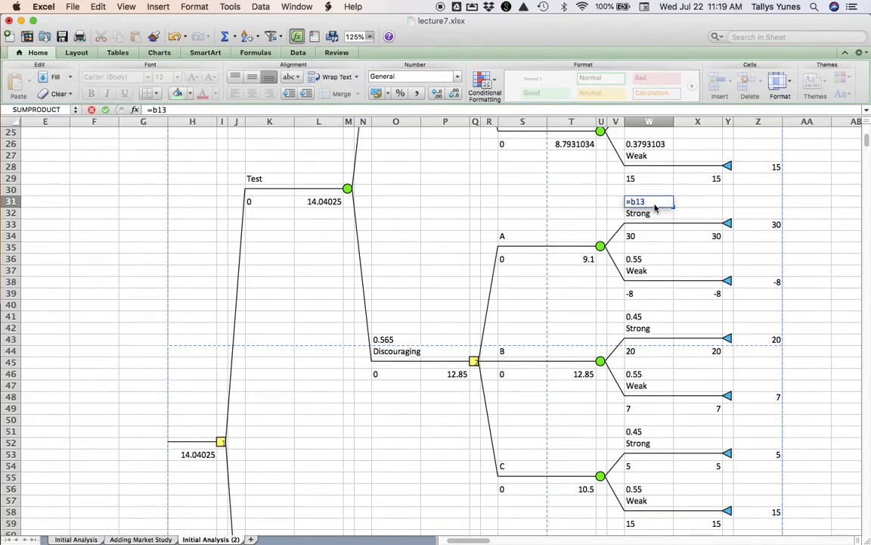
key("Return")
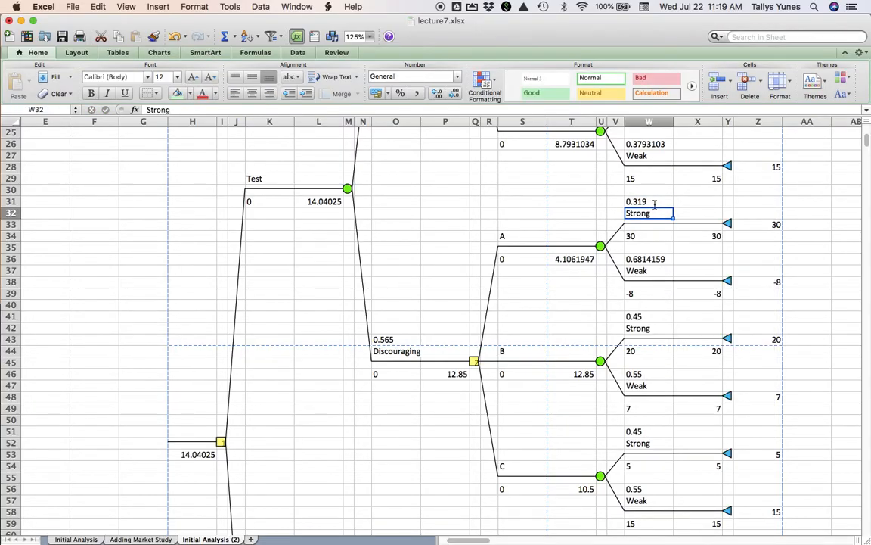
- Link the Strong branch probabilities of strategies B and C under Discouraging, in W41 and W51, to B13
left_click(660, 316)
type("=b13")
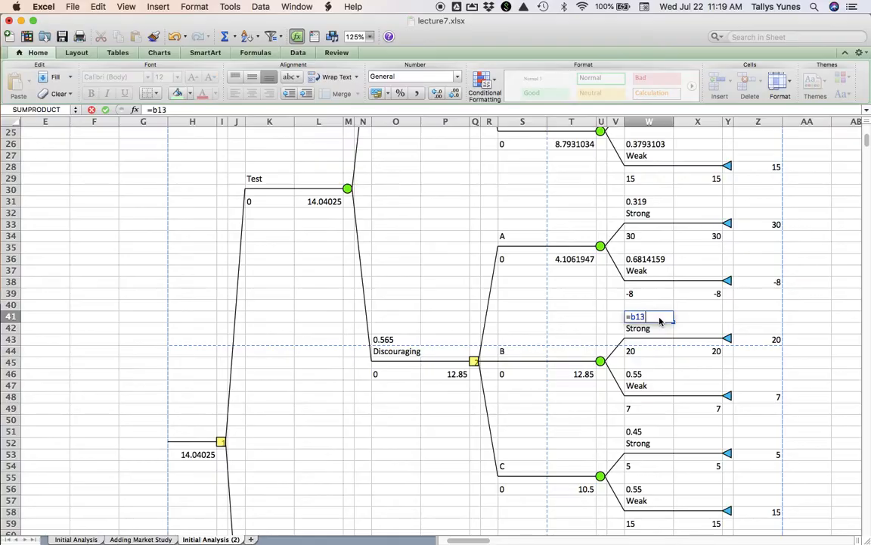
key("Return")
left_click(660, 432)
type("=b13")
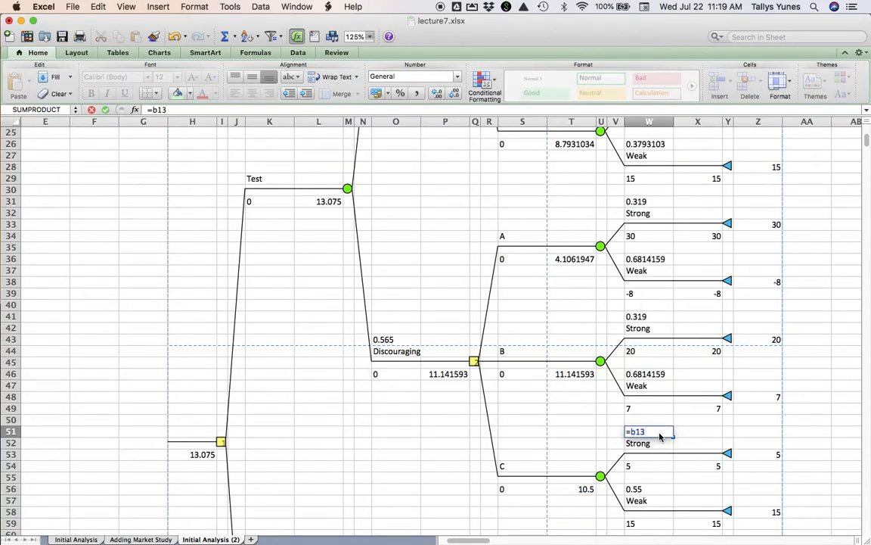
key("Return")
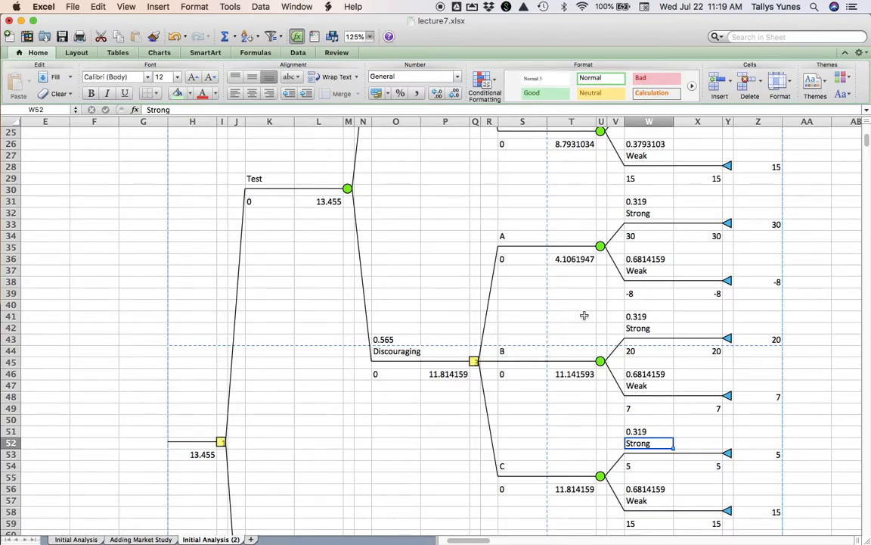
- Charge the cost of the study to the Test branch by entering =-B15 in K31
scroll(584, 315, "up", 6)
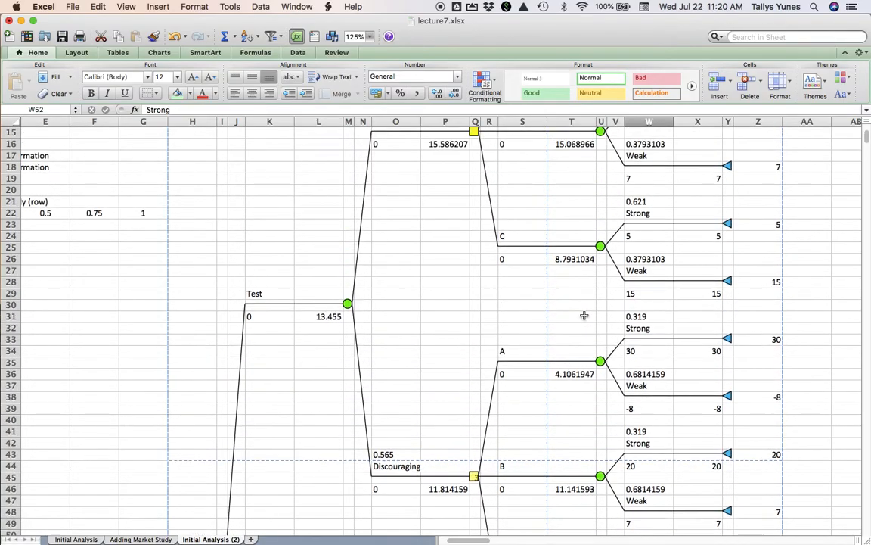
scroll(584, 315, "up", 2)
scroll(584, 314, "left", 5)
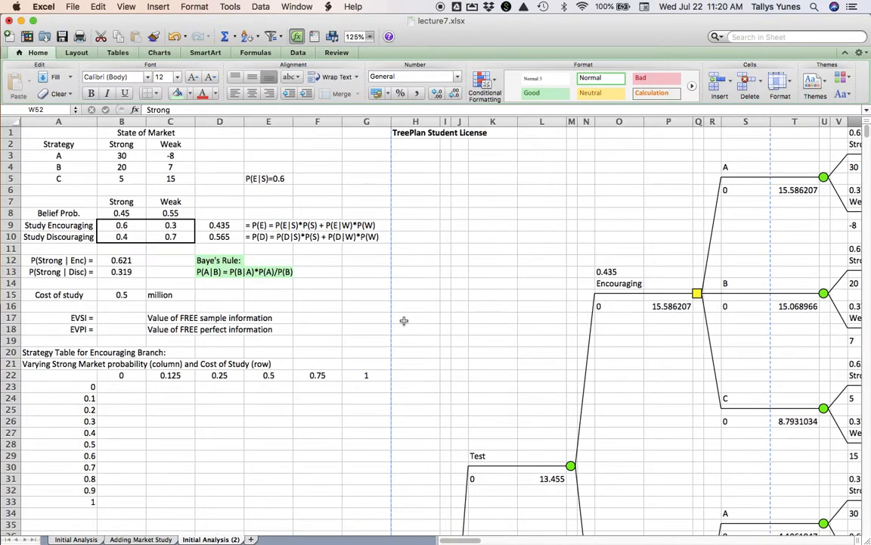
left_click(135, 296)
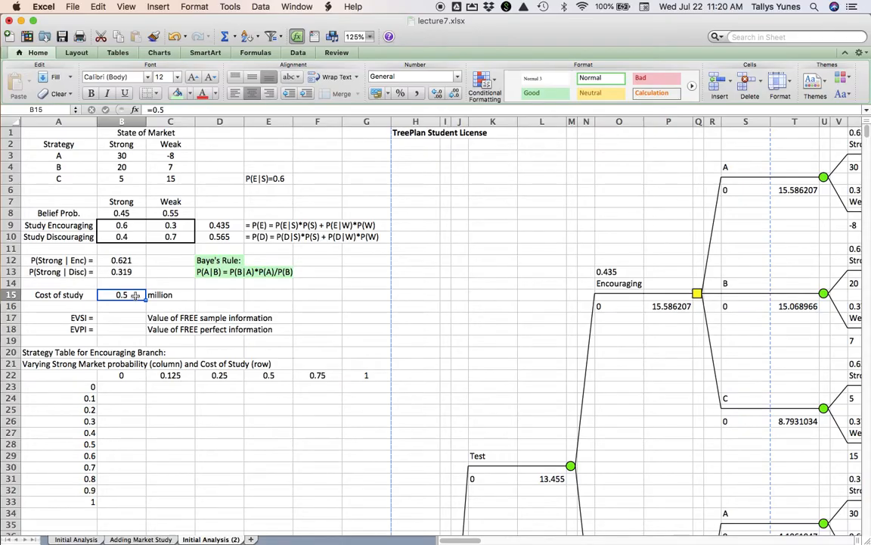
scroll(135, 296, "down", 7)
scroll(135, 296, "down", 3)
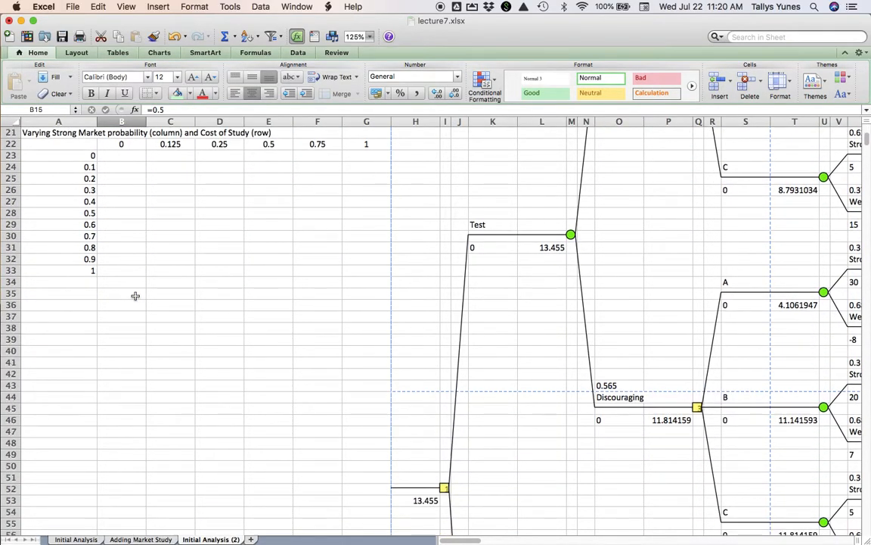
scroll(136, 295, "down", 2)
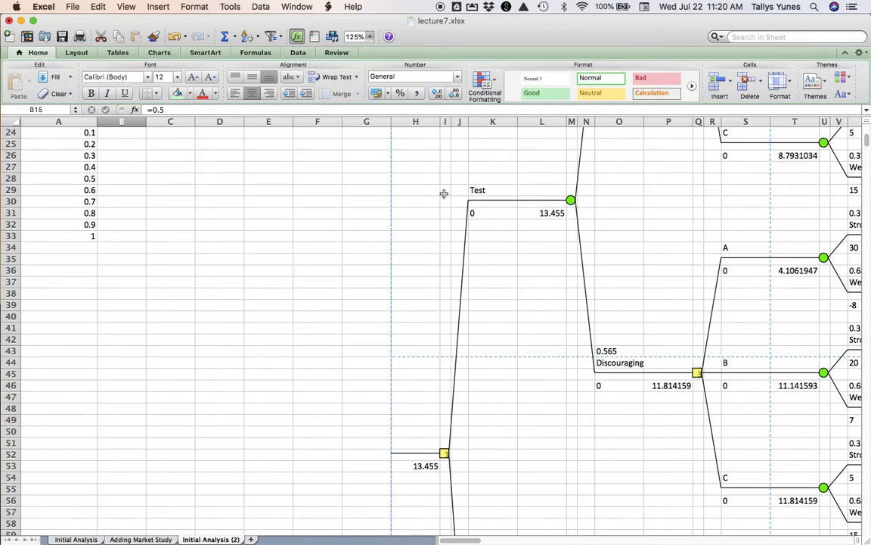
left_click(488, 215)
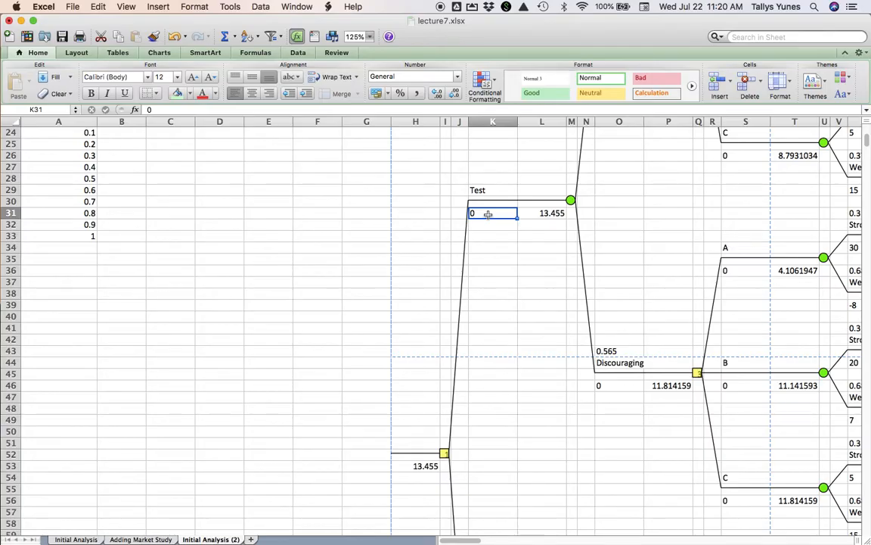
type("=-")
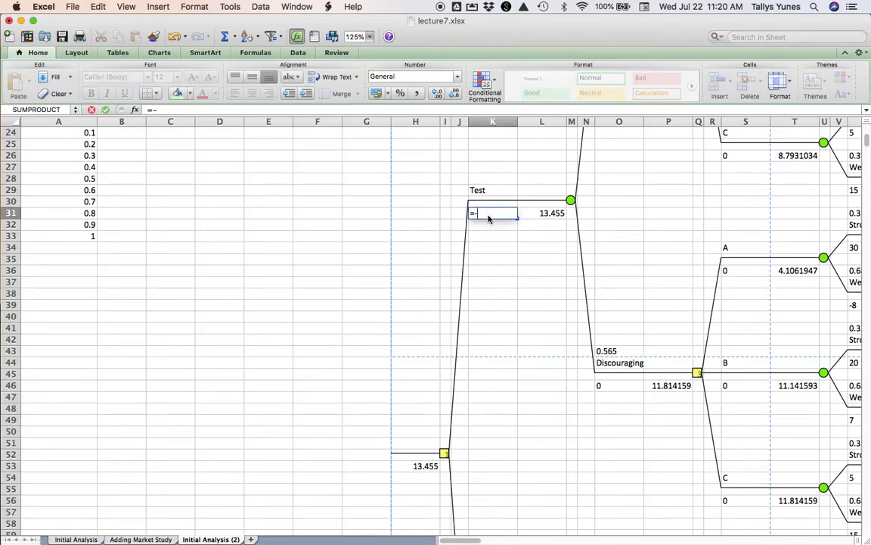
scroll(284, 224, "up", 5)
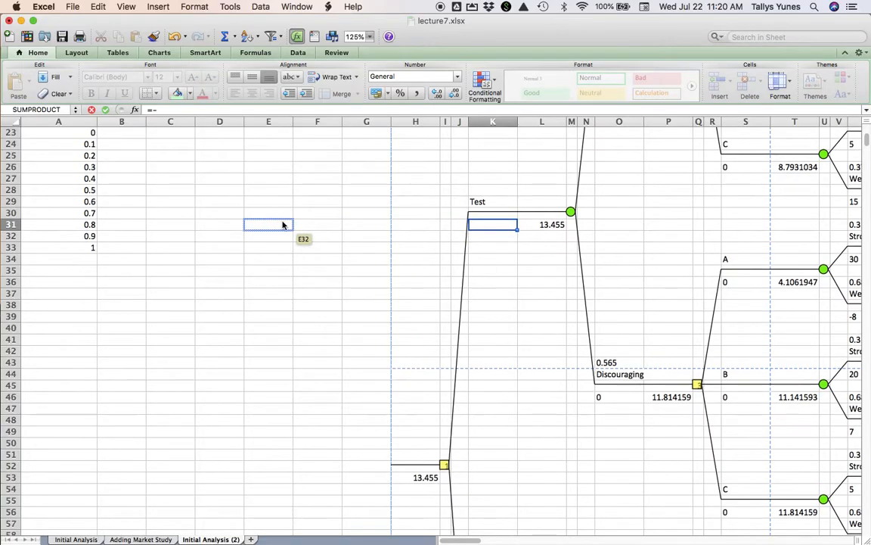
scroll(284, 224, "up", 3)
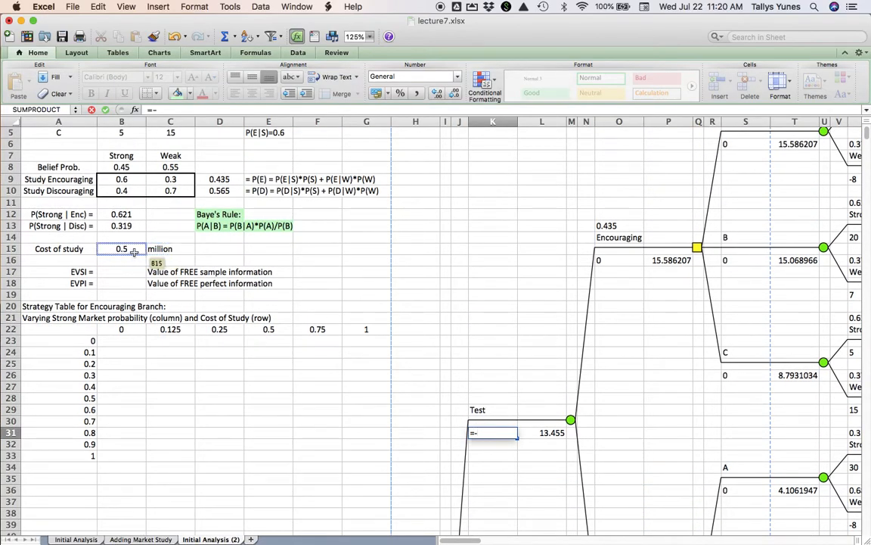
left_click(134, 252)
key("Return")
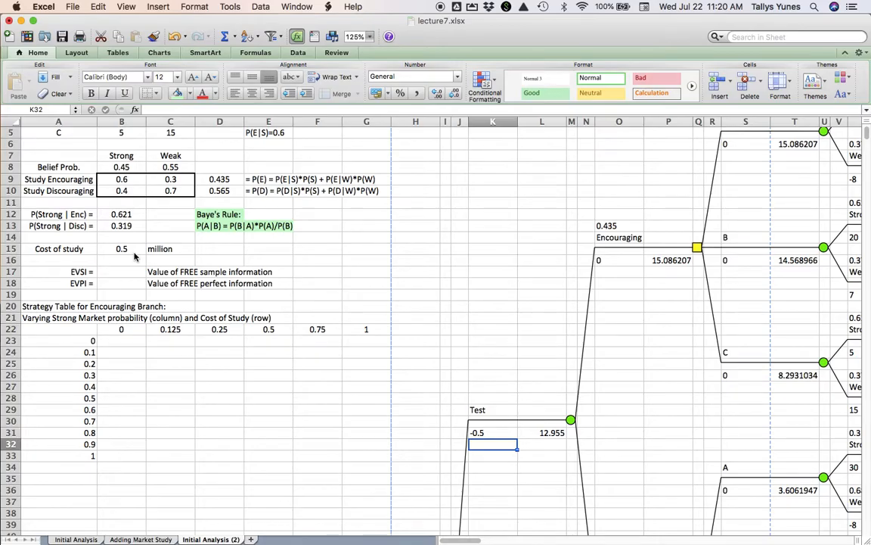
- Compare the expected values of the Test and Not test branches with the tree on the Initial Analysis sheet
scroll(506, 386, "down", 1)
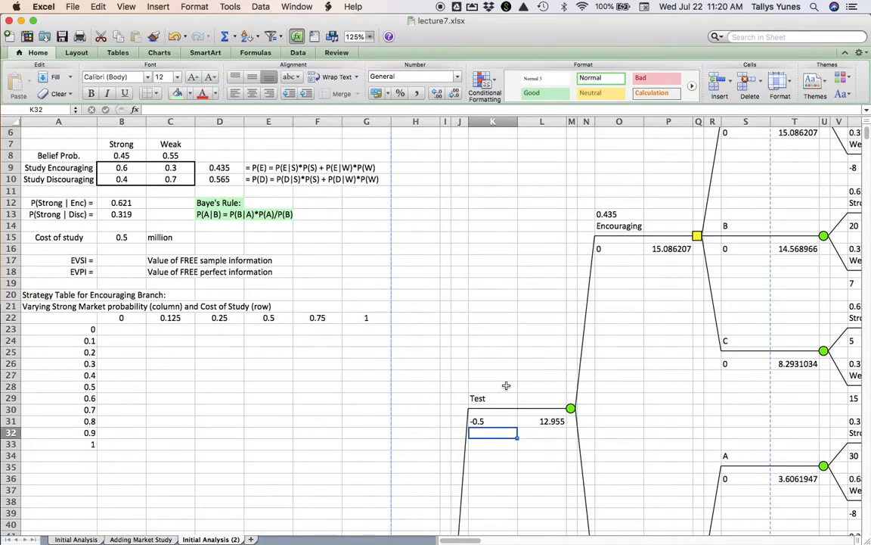
scroll(494, 413, "down", 10)
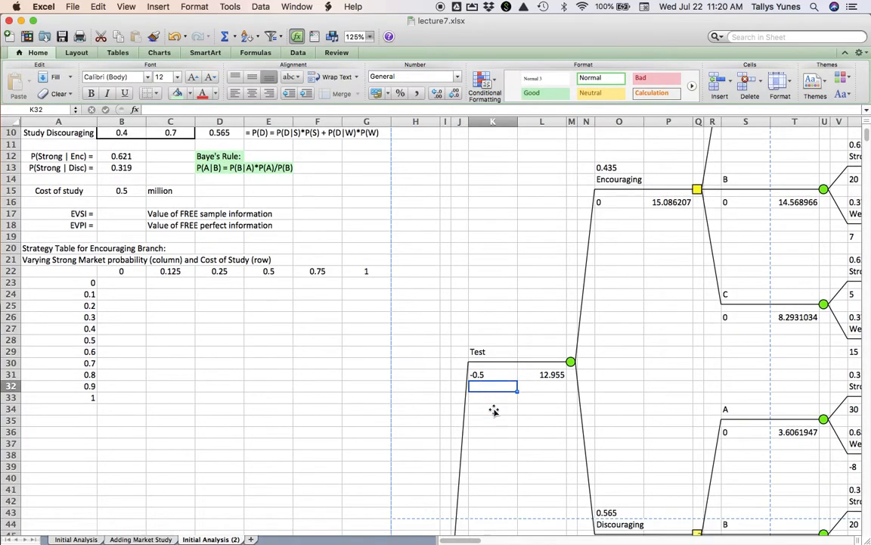
scroll(494, 410, "down", 8)
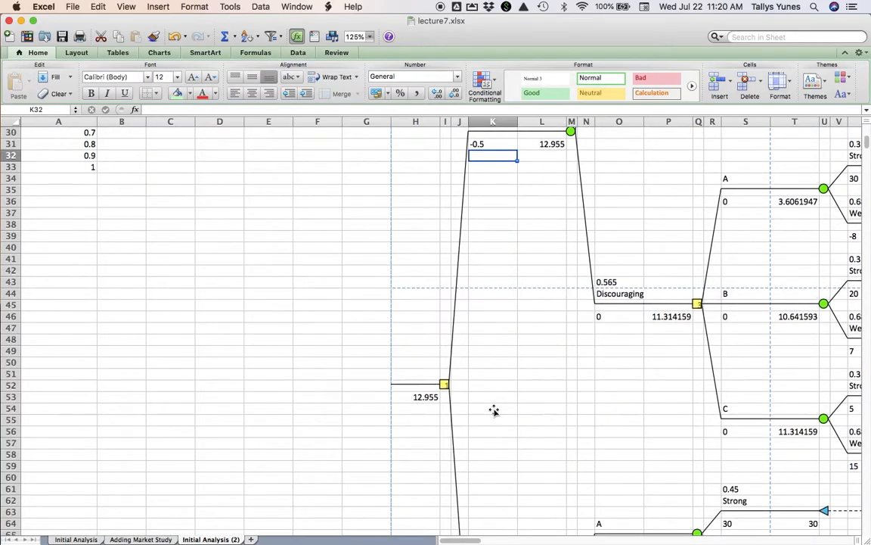
scroll(494, 410, "down", 2)
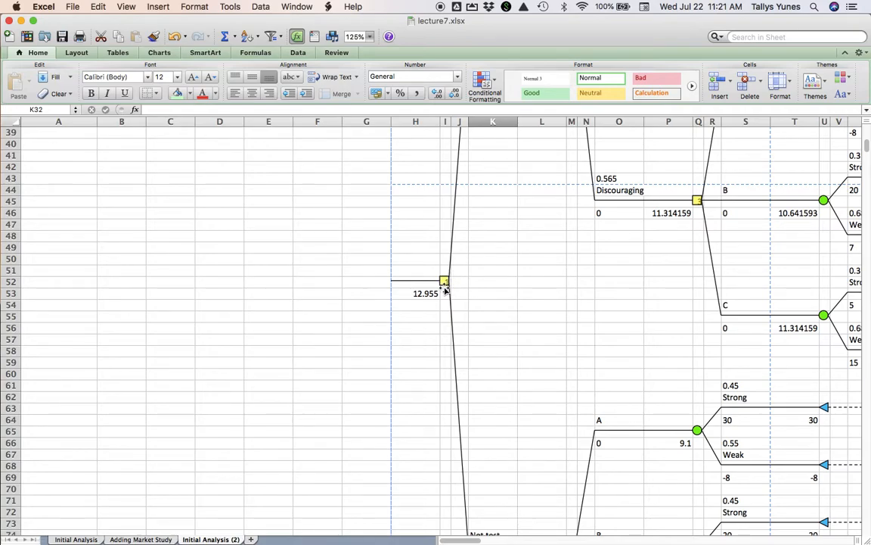
scroll(452, 286, "up", 7)
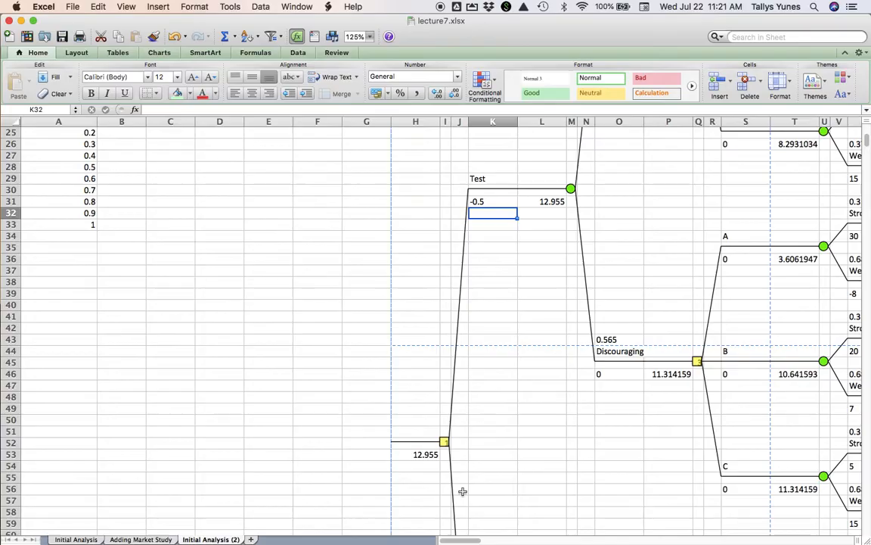
scroll(460, 491, "down", 5)
scroll(462, 491, "down", 5)
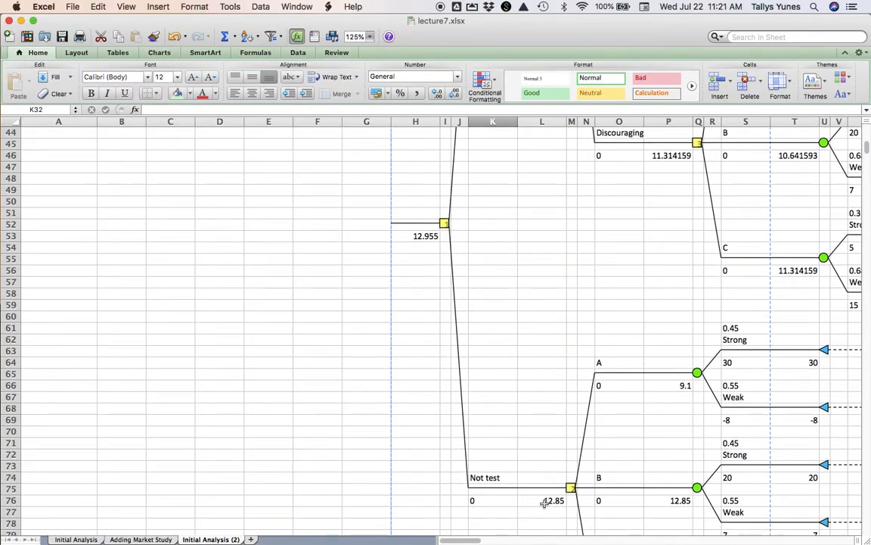
left_click(93, 540)
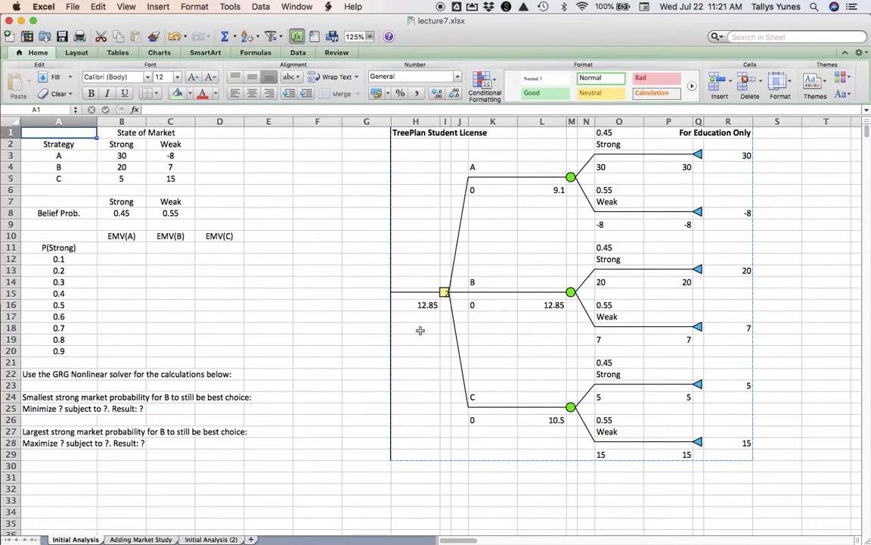
left_click(210, 539)
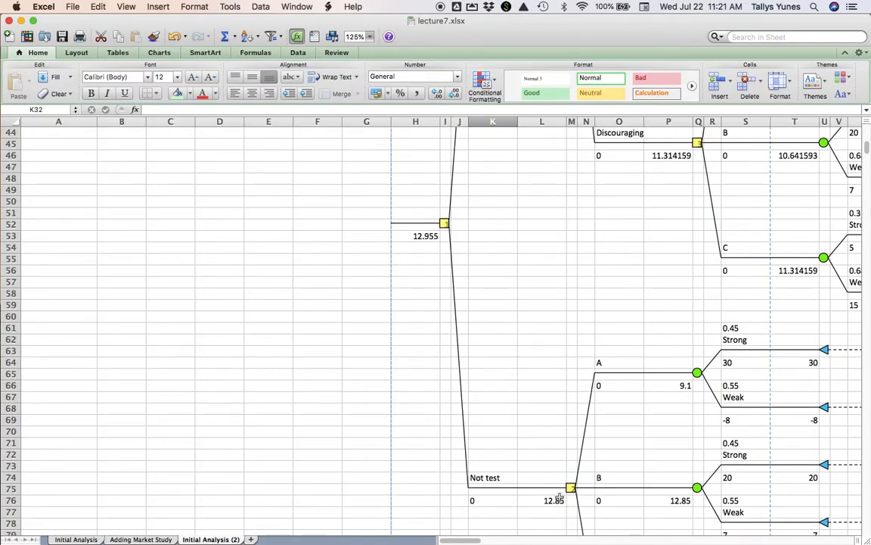
- Set the Test branch's cash flow in K31 to 0 to examine the tree with a free study
scroll(502, 247, "up", 5)
scroll(501, 247, "up", 2)
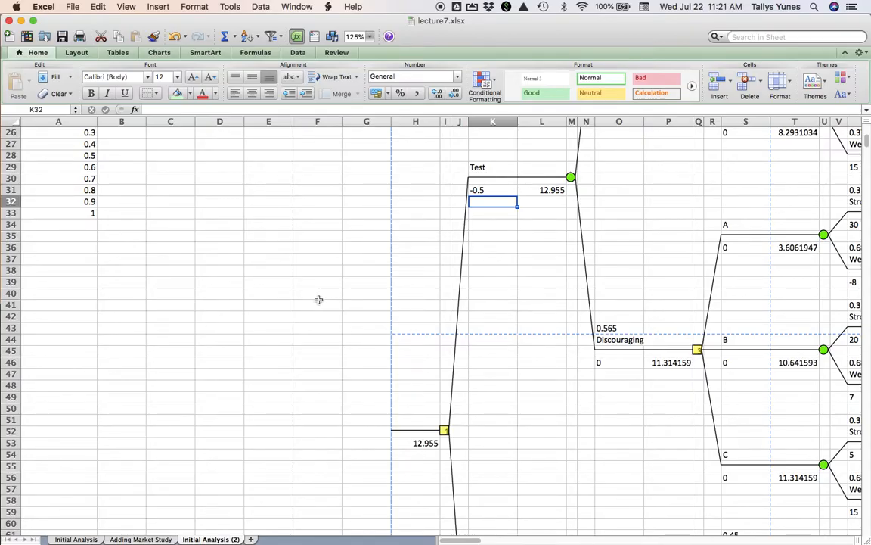
left_click(493, 190)
type("0")
key("Return")
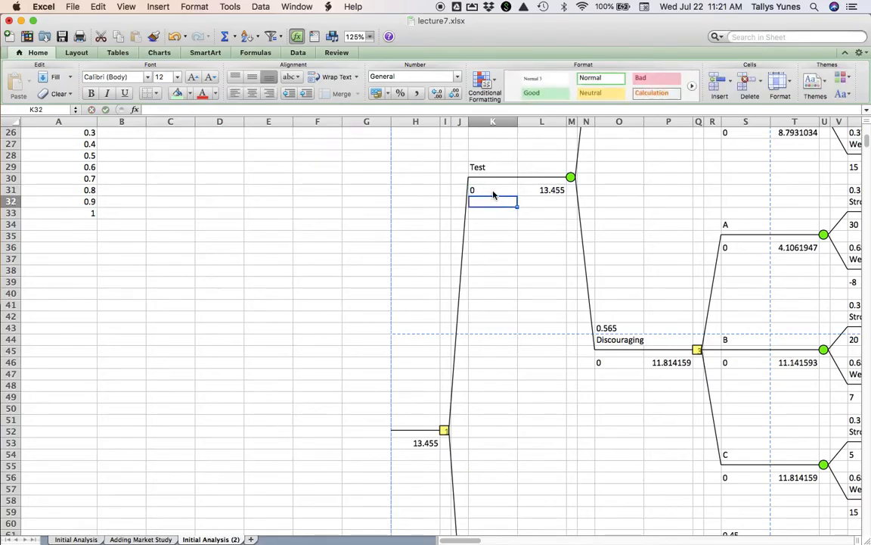
- Restore the study cost on the Test branch by entering =-B15 in K31
left_click(493, 195)
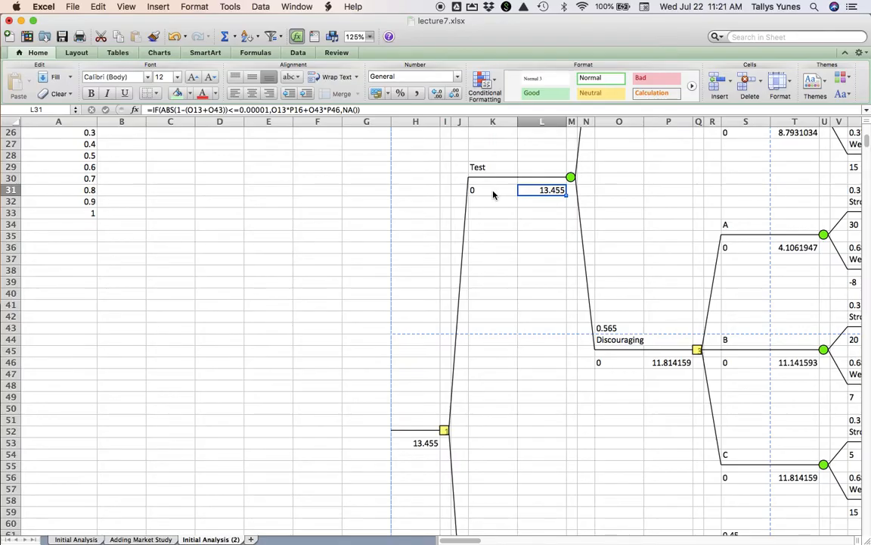
left_click(492, 195)
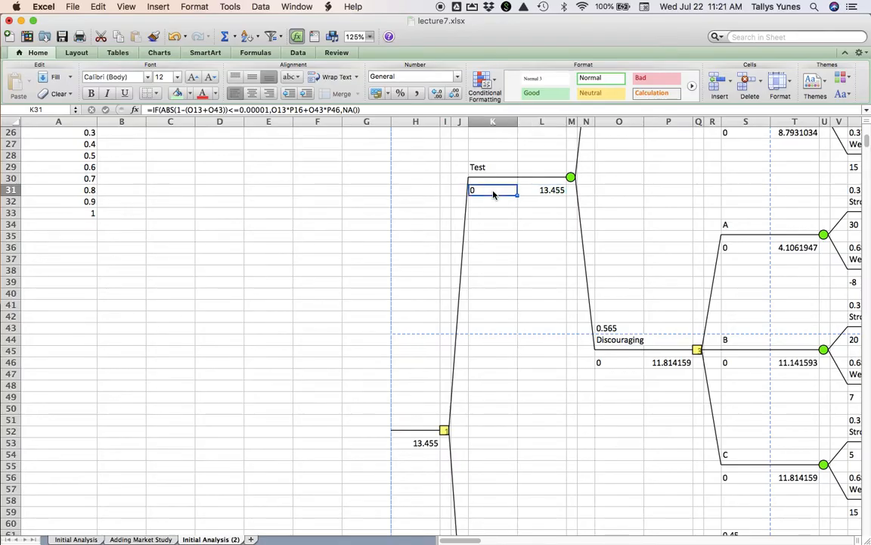
type("=-")
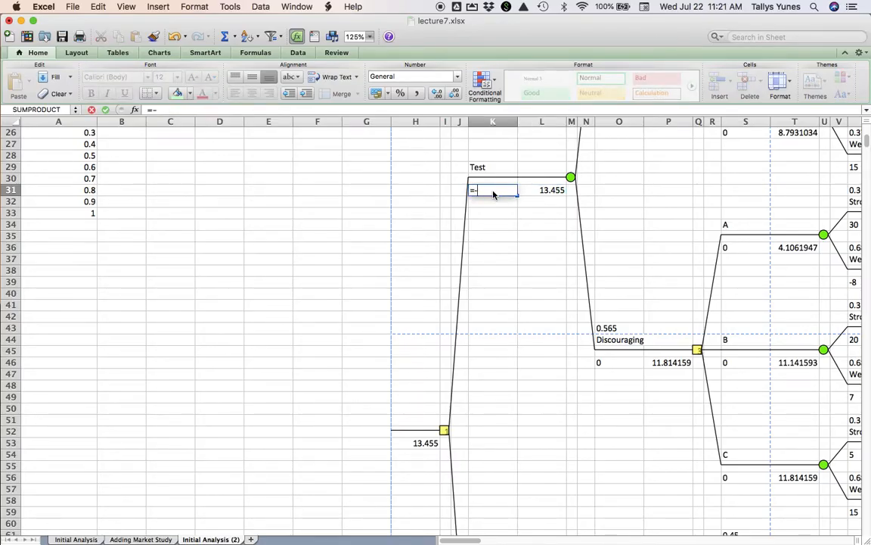
type("b15")
key("Return")
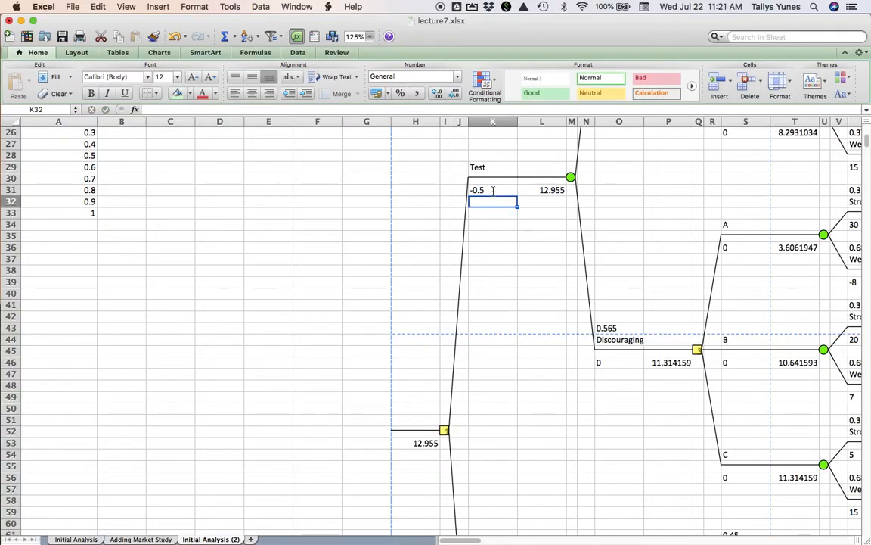
- Examine the Test branch's expected value in L31 and the tree's choice between testing and not testing
left_click(537, 190)
scroll(548, 492, "down", 4)
scroll(547, 492, "down", 5)
scroll(547, 492, "up", 3)
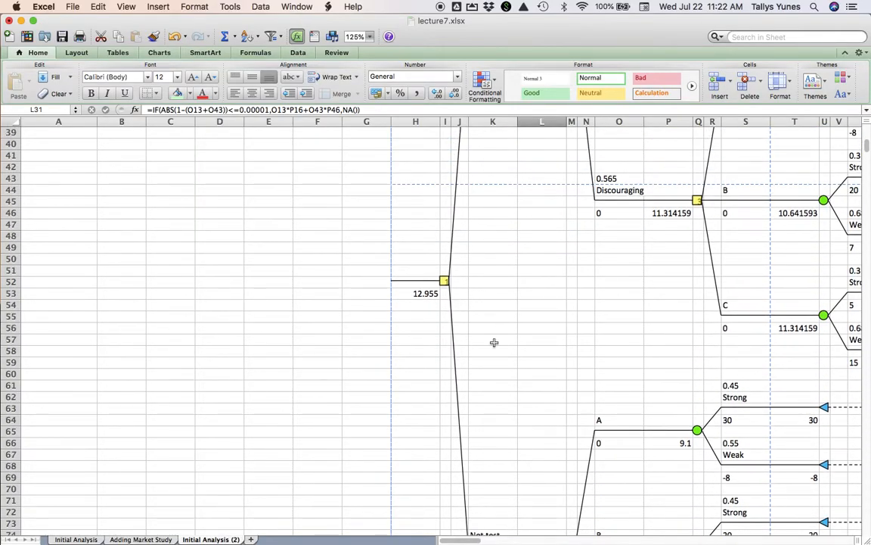
scroll(494, 343, "up", 3)
scroll(494, 343, "up", 3)
scroll(494, 343, "up", 2)
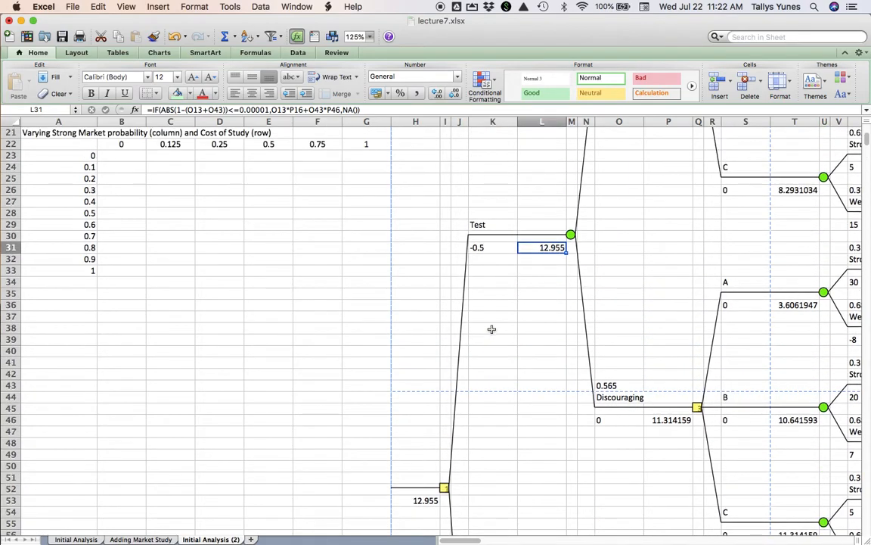
- Set the solid fill transparency of the decision node after the Encouraging branch to 63%
scroll(555, 233, "up", 2)
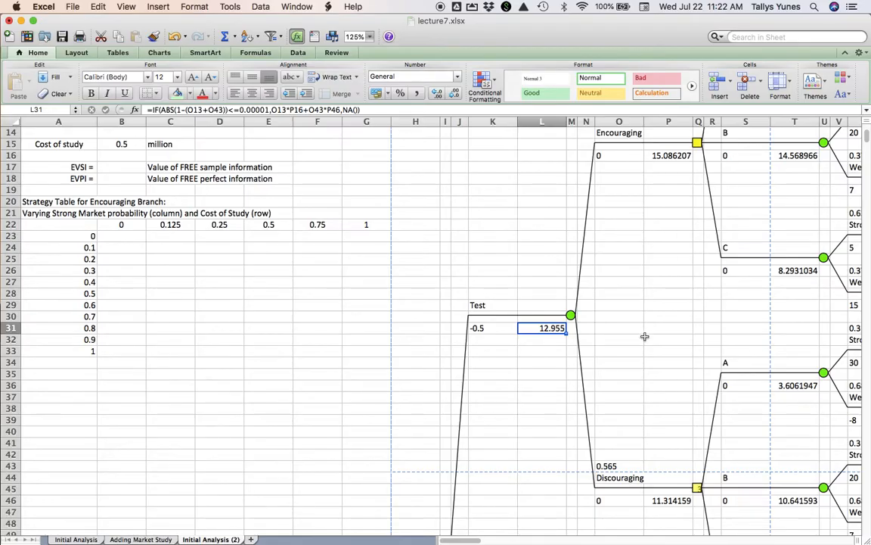
scroll(641, 174, "up", 3)
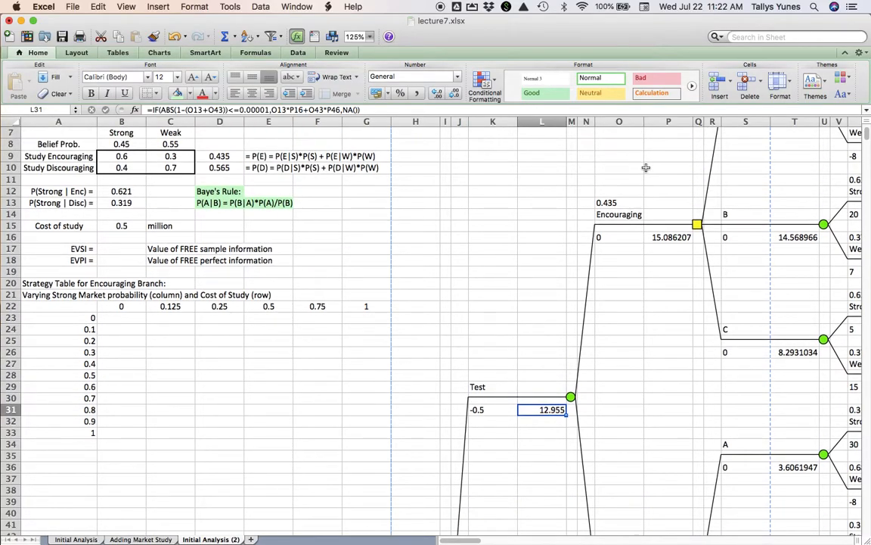
left_click(696, 224)
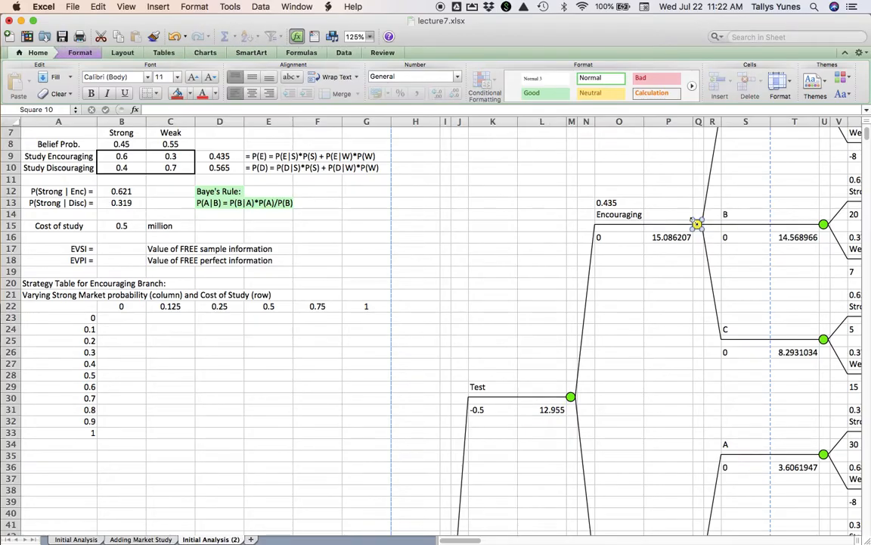
right_click(696, 222)
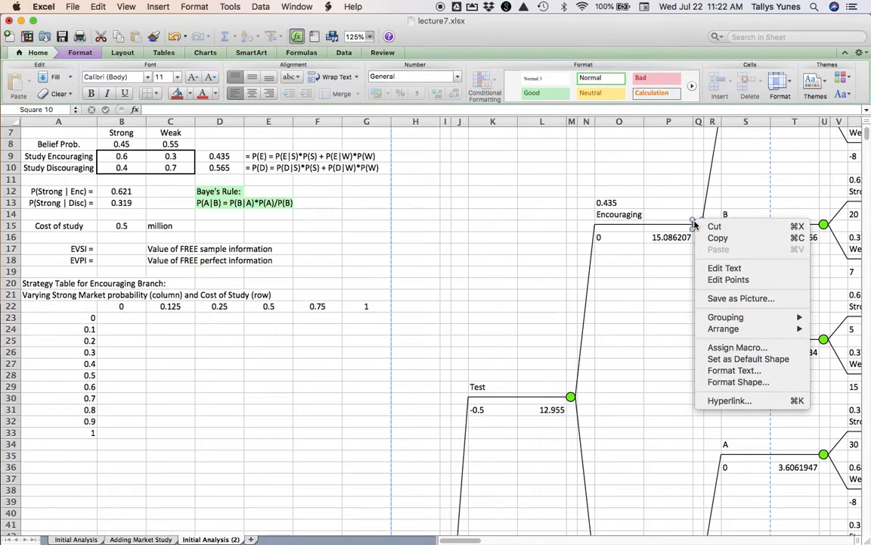
left_click(735, 382)
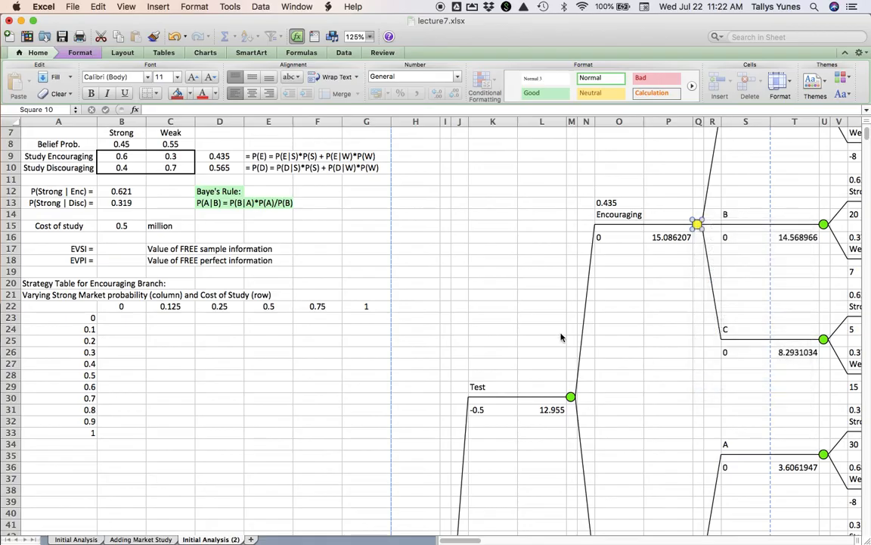
left_click_drag(236, 80, 269, 79)
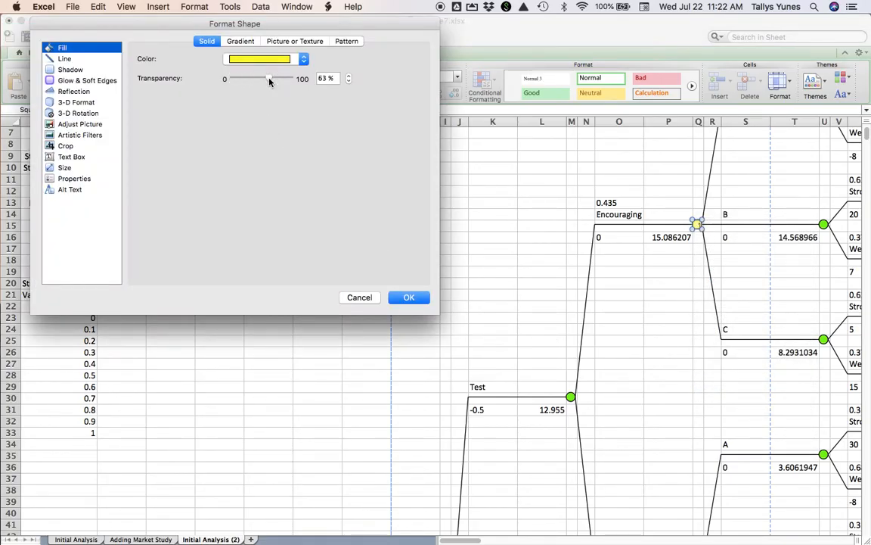
left_click(409, 297)
left_click(619, 294)
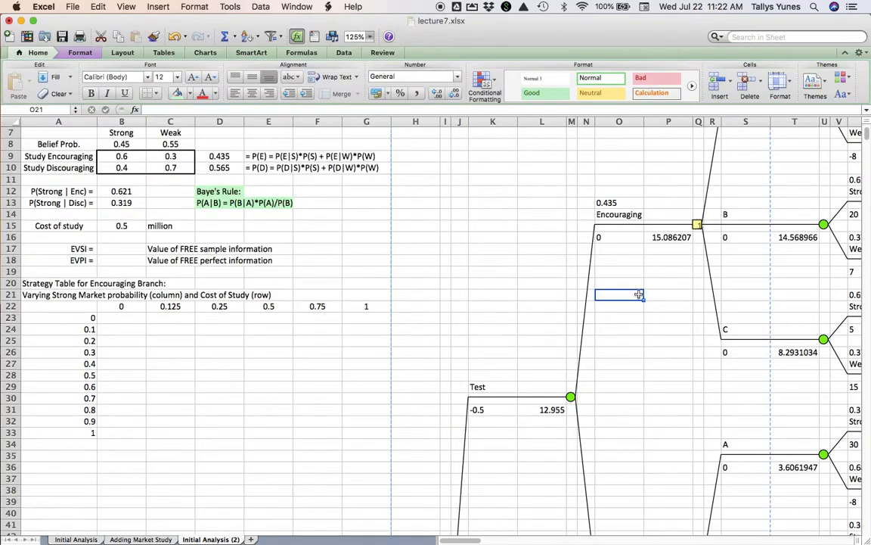
- Trace the best strategy under Encouraging and Discouraging, and check the root node's expected value in H53
scroll(693, 237, "up", 3)
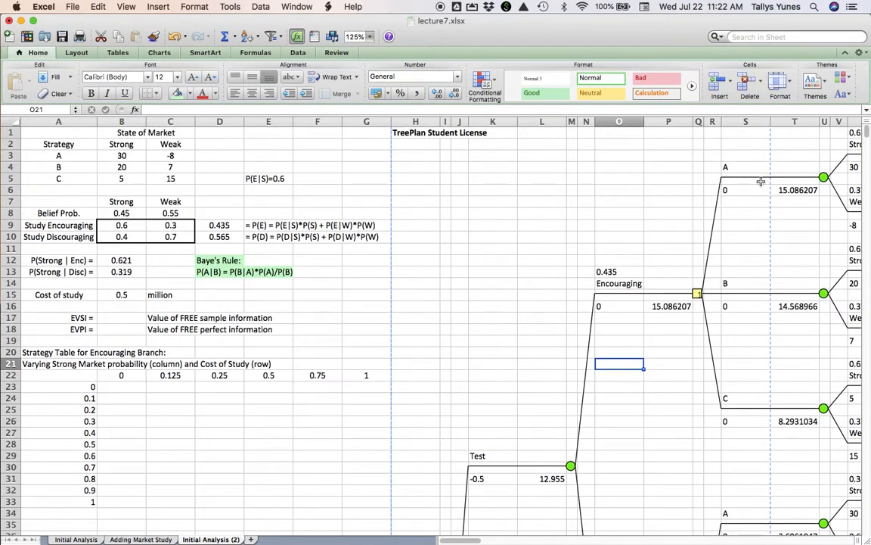
scroll(696, 227, "right", 3)
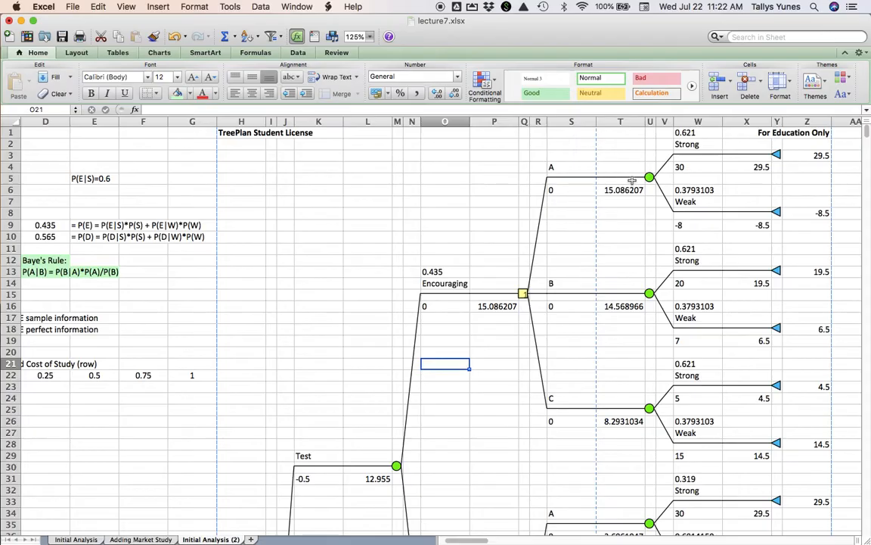
scroll(465, 312, "down", 2)
scroll(464, 312, "down", 10)
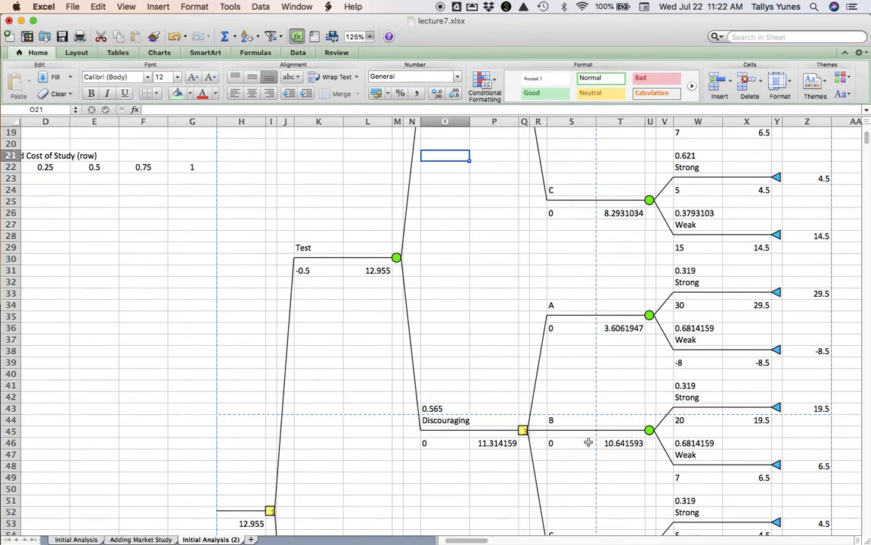
scroll(529, 397, "down", 5)
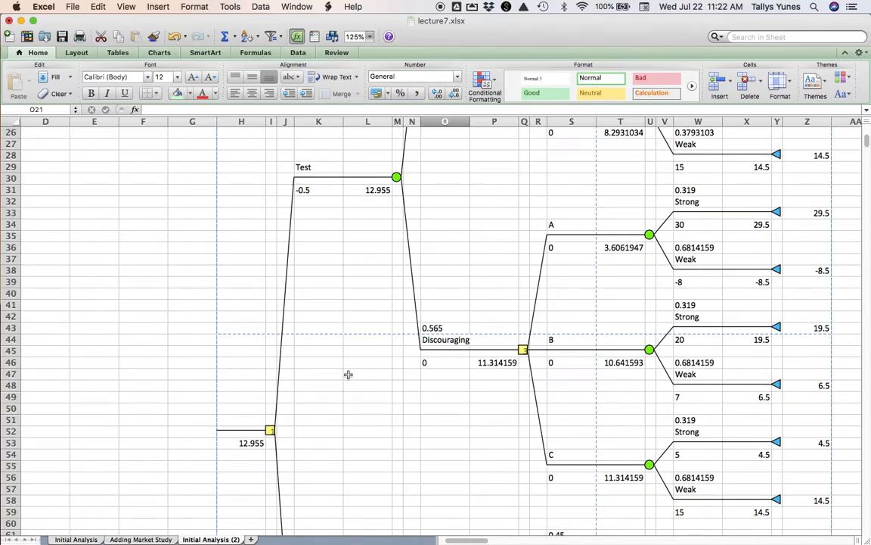
left_click(232, 443)
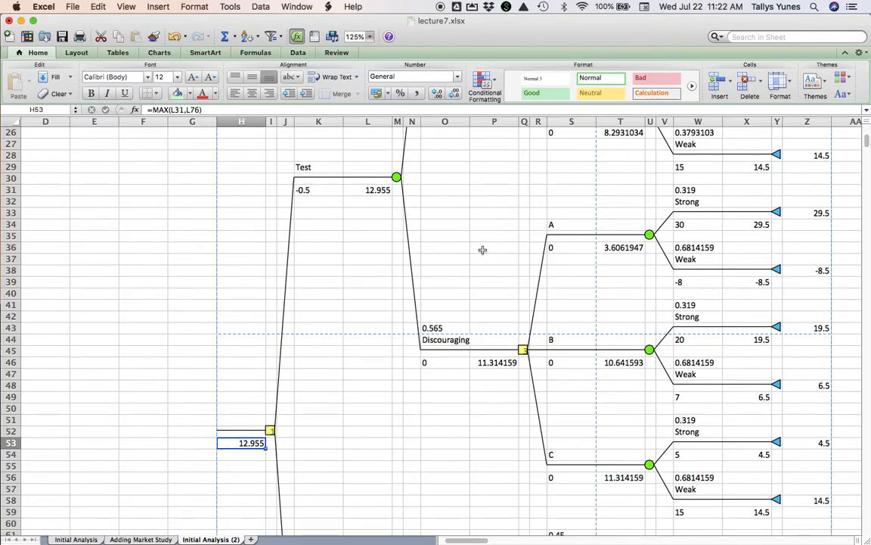
- Review the payoff, probability and study cost inputs against the Encouraging branch's strategies, ending at cell A1
scroll(483, 249, "up", 8)
scroll(483, 250, "left", 1)
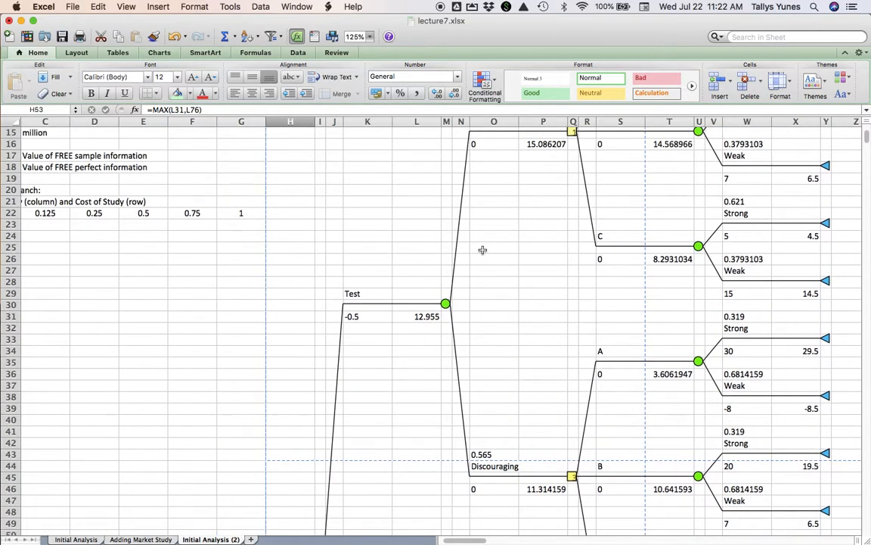
scroll(482, 250, "up", 5)
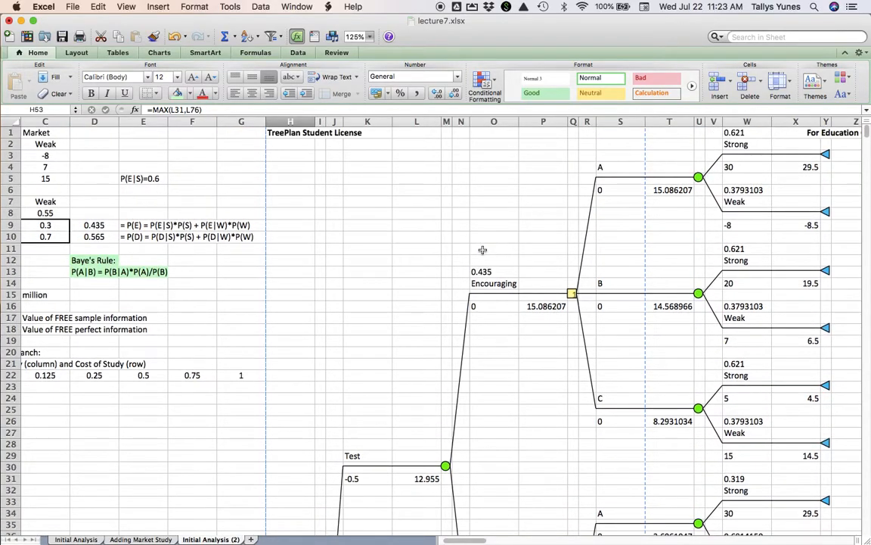
scroll(287, 225, "left", 3)
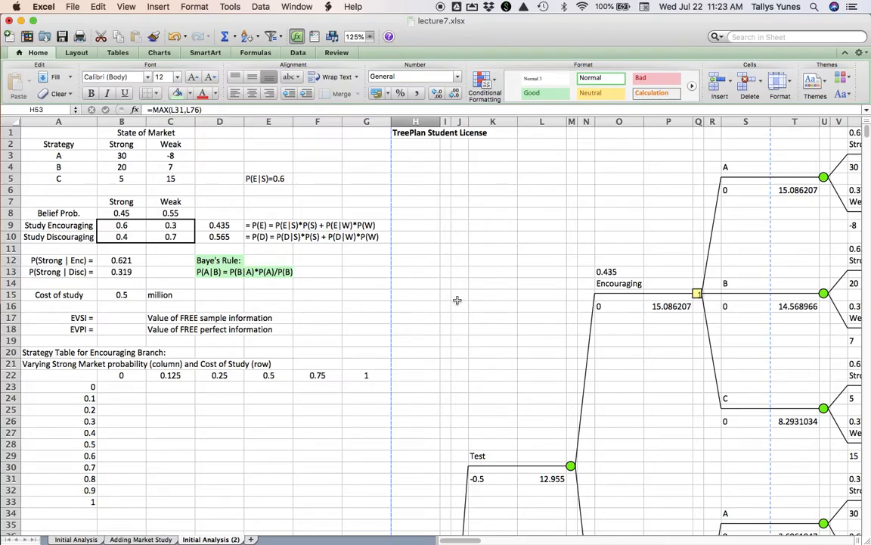
scroll(456, 300, "right", 5)
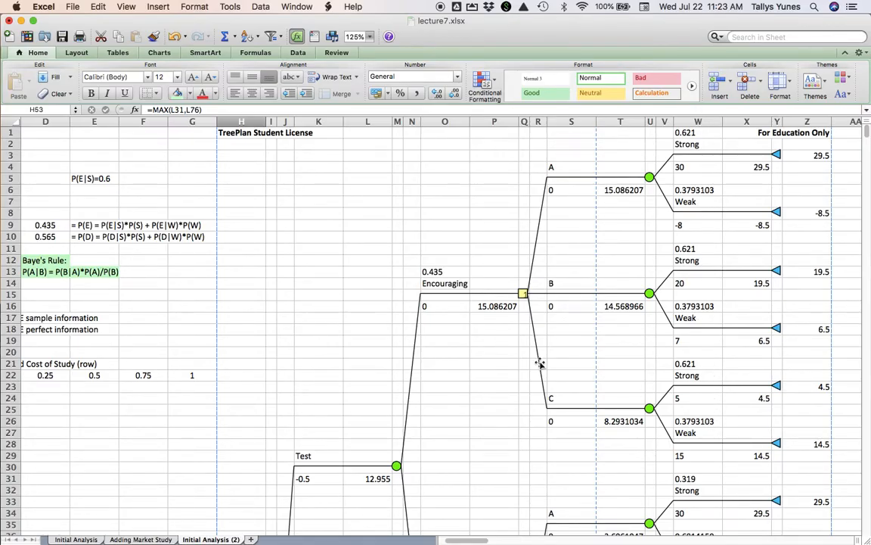
scroll(352, 319, "left", 5)
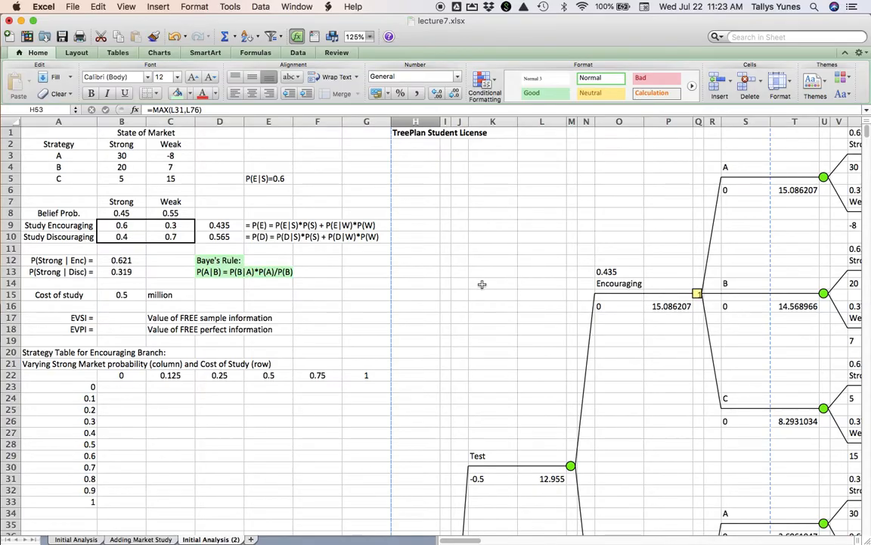
scroll(482, 284, "right", 5)
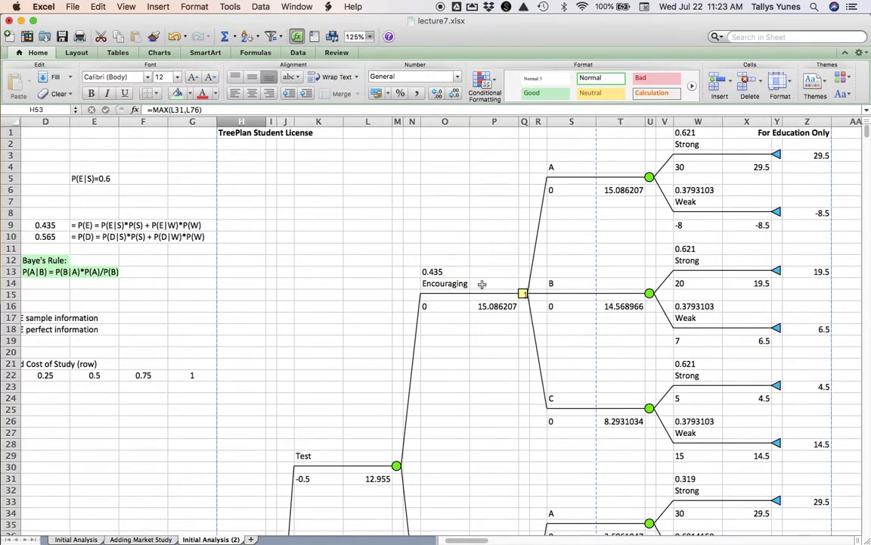
scroll(482, 284, "left", 5)
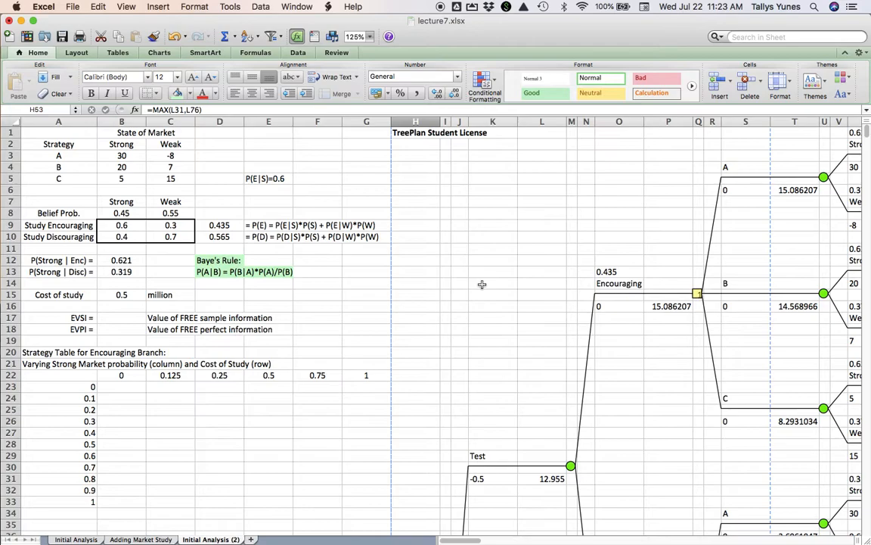
left_click(61, 135)
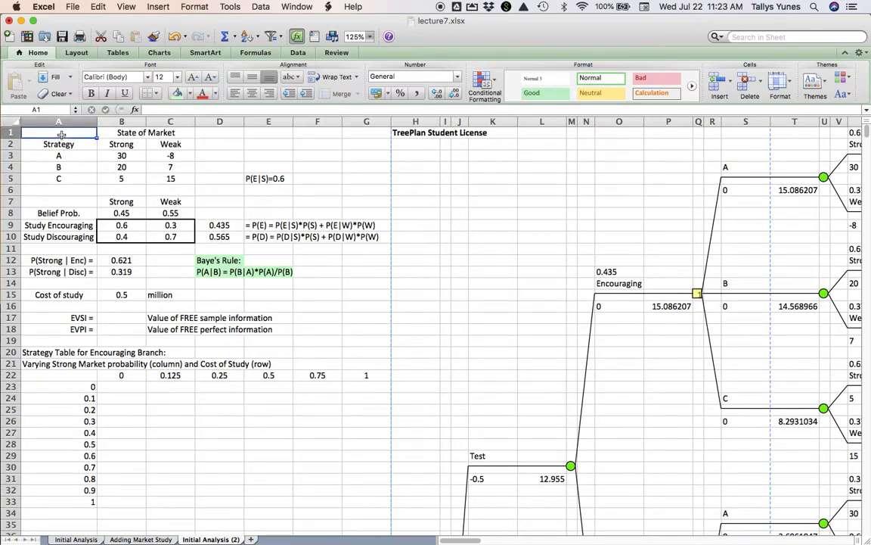